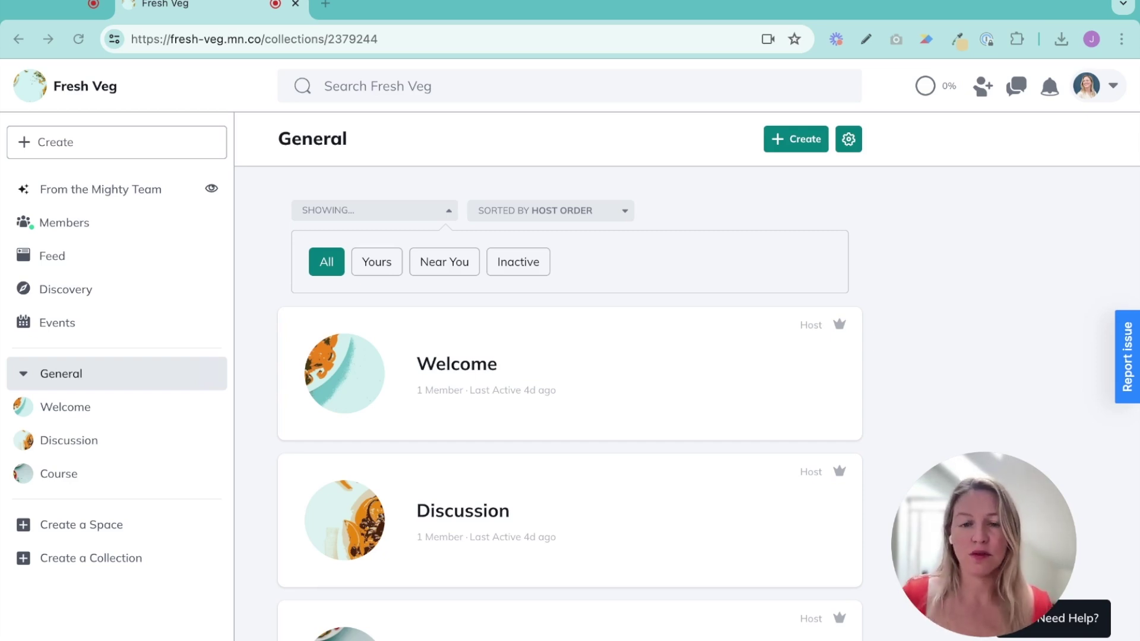
Rename the General collection to 'Start Here' with the tagline 'Take a tour and get oriented.'
mouse_move(570, 520)
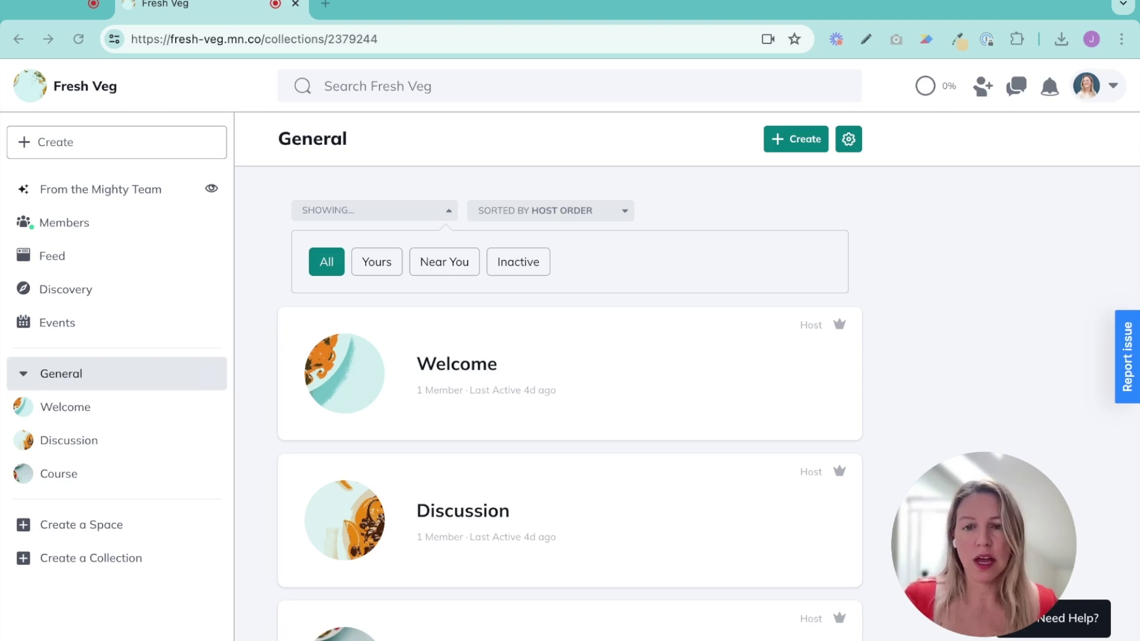
scroll(570, 374, down, 3)
scroll(570, 374, up, 3)
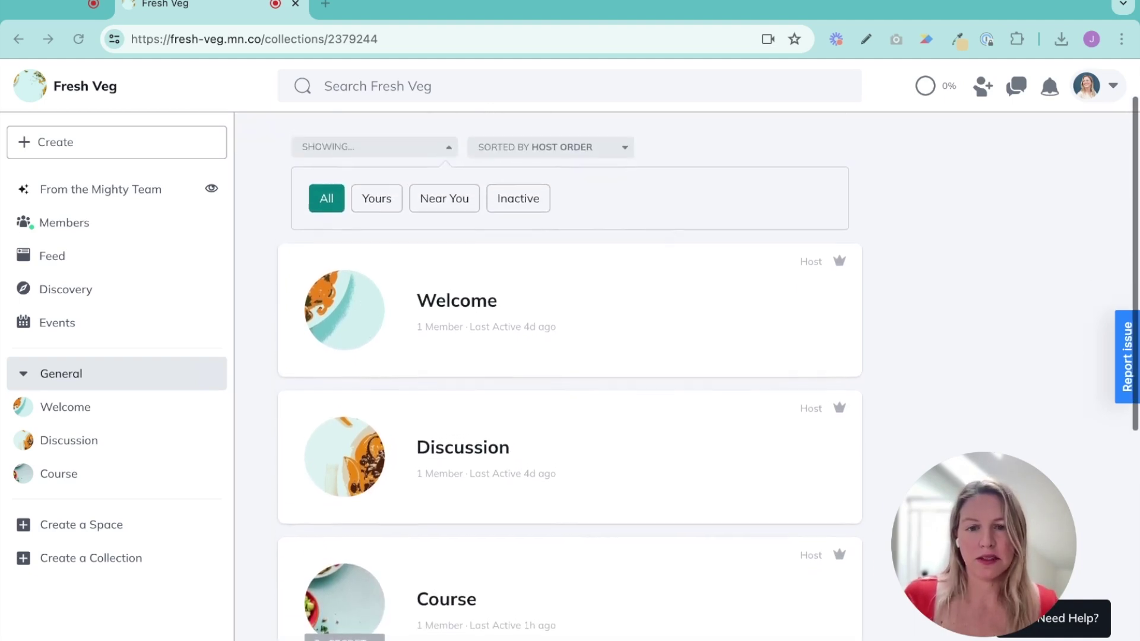
scroll(570, 374, up, 1)
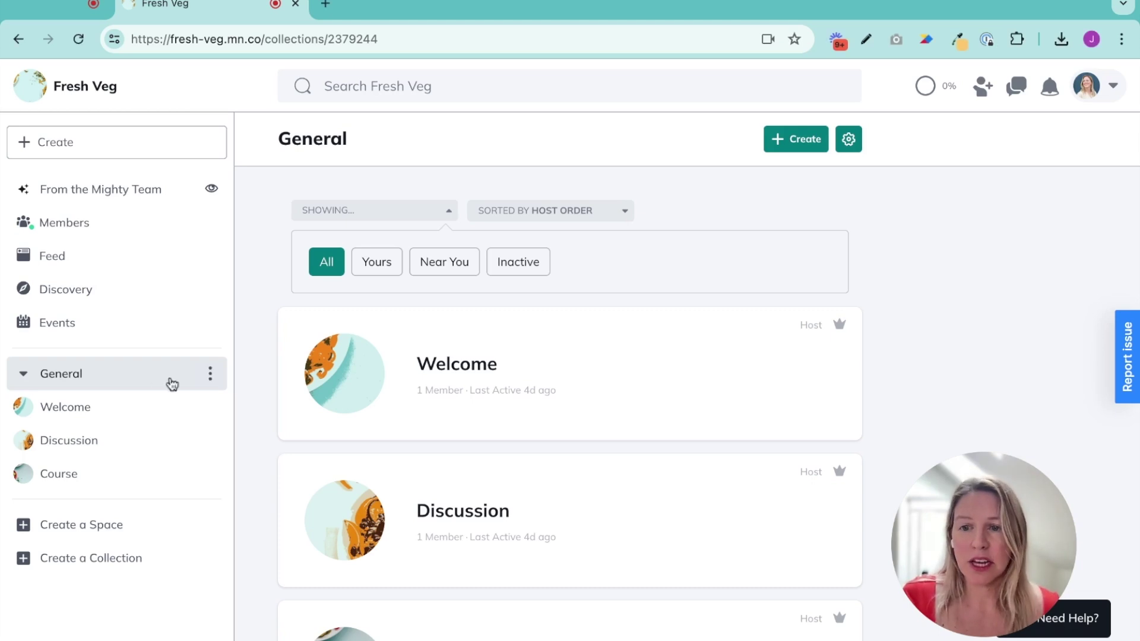
click(210, 374)
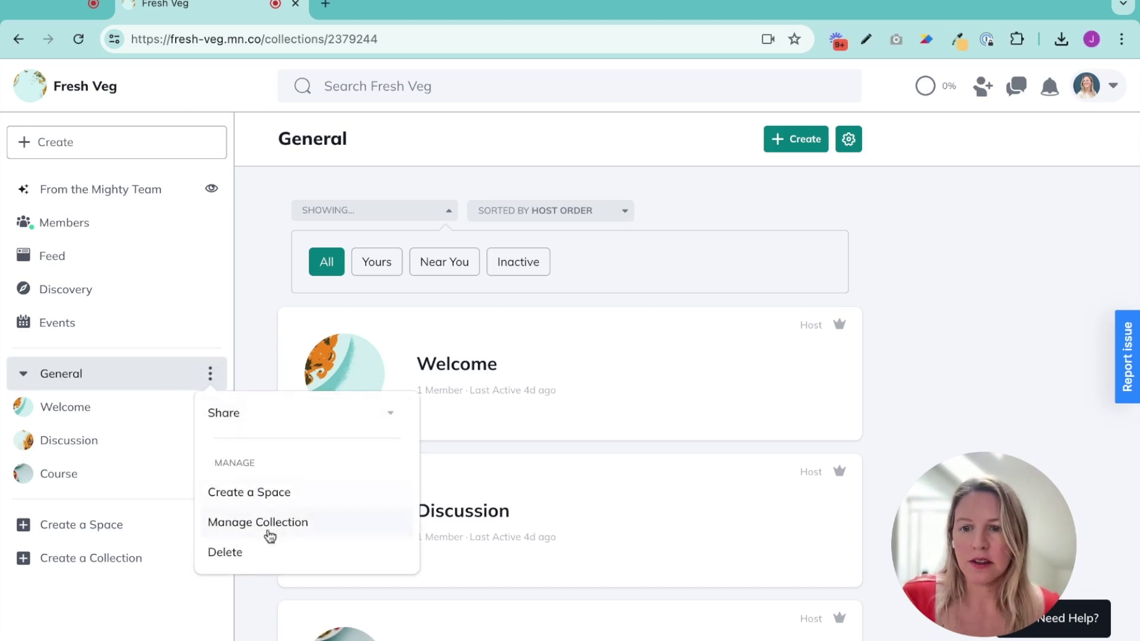
click(269, 526)
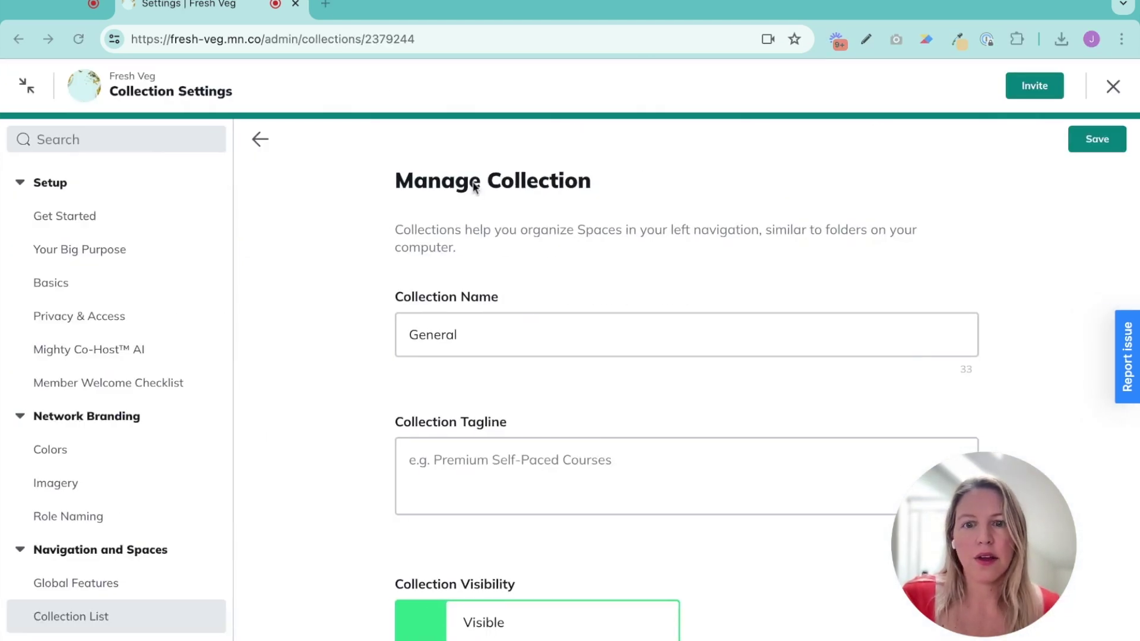
click(484, 335)
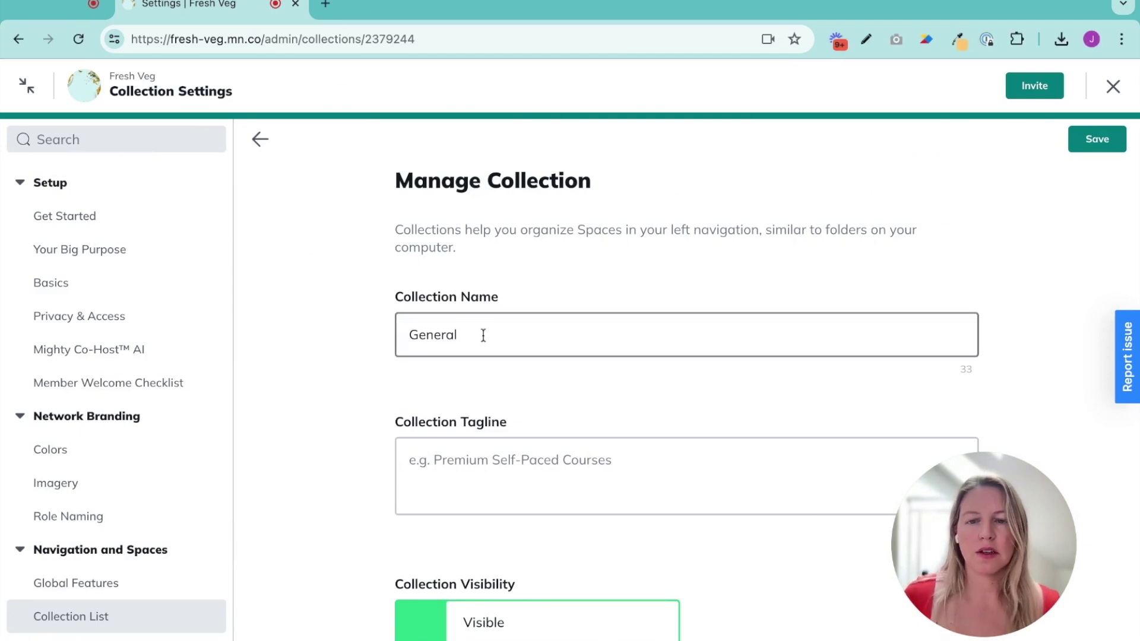
key(super+a)
text(Start Here)
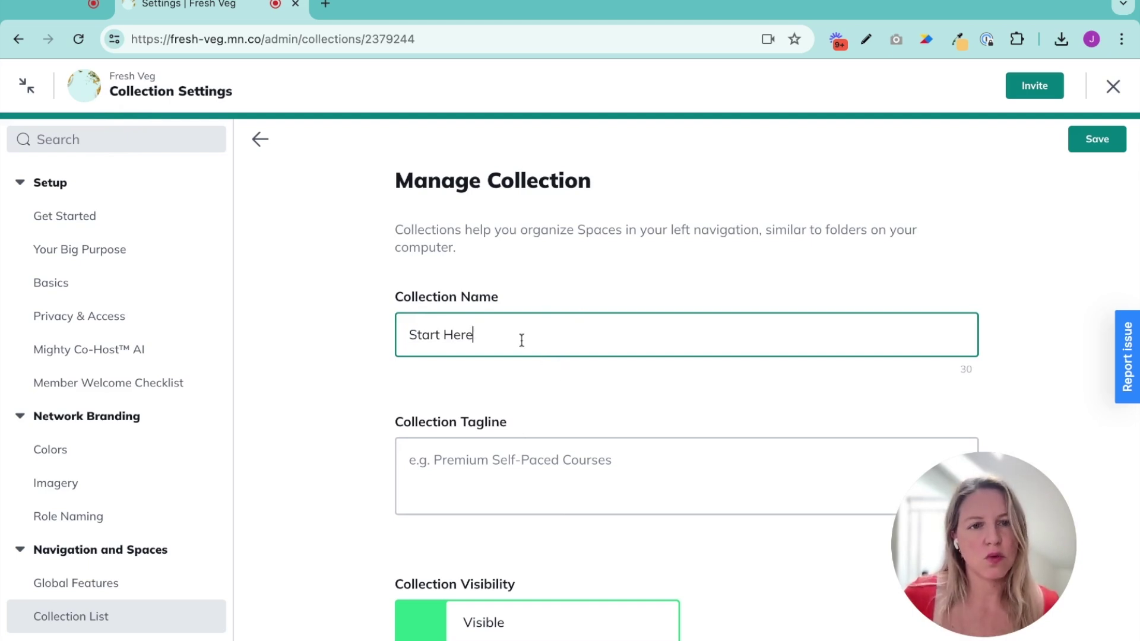
click(463, 472)
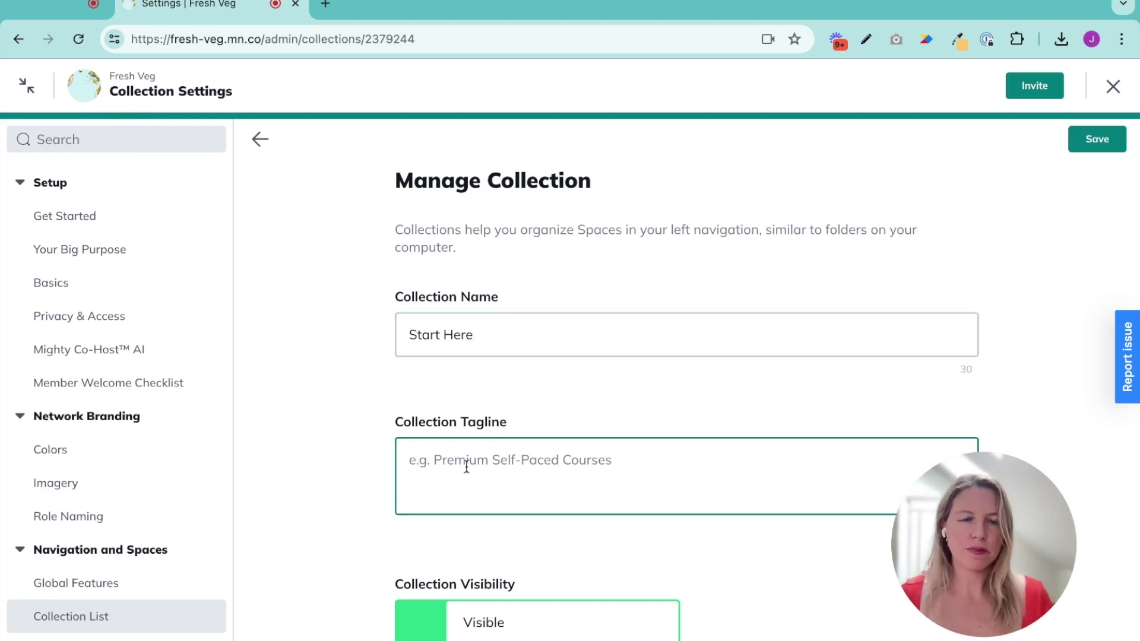
text(Take a)
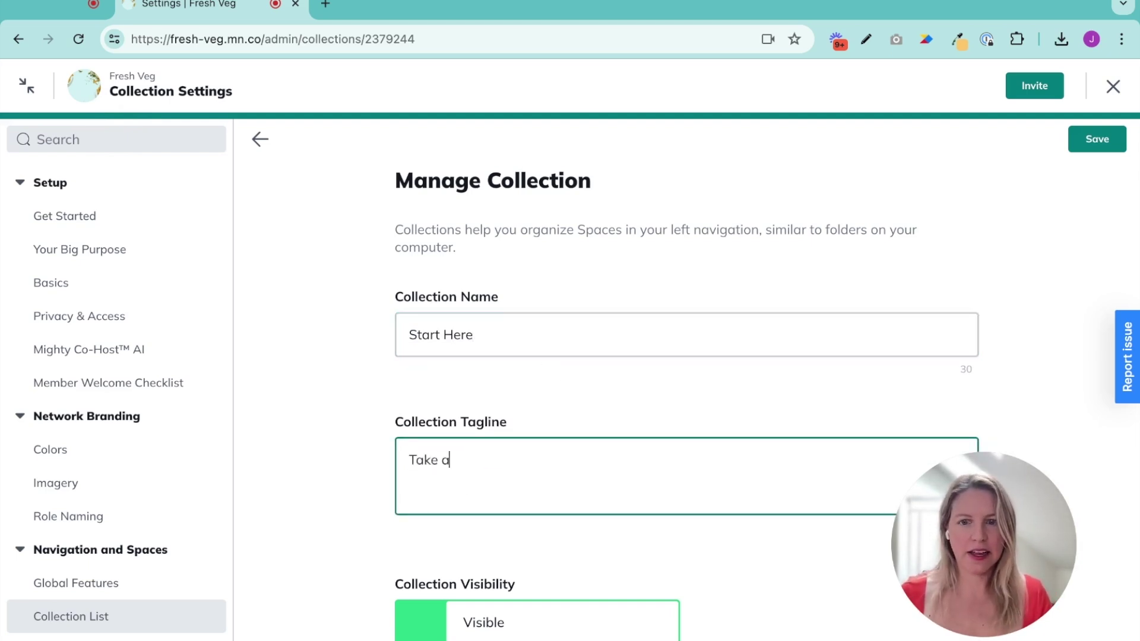
text( tour a)
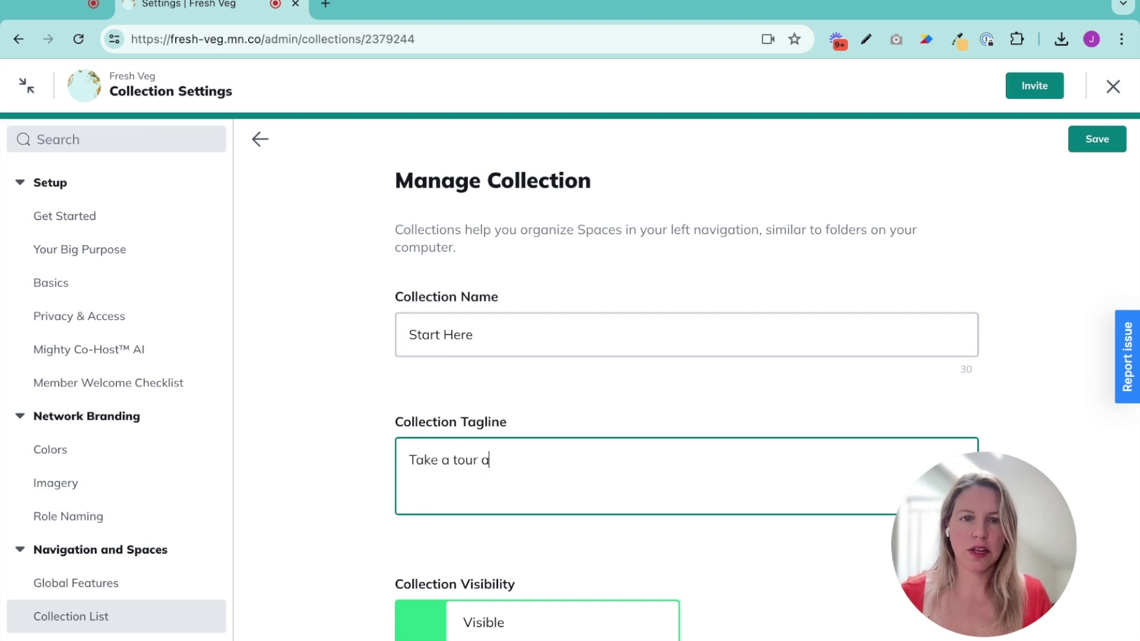
text(nd get oriented.)
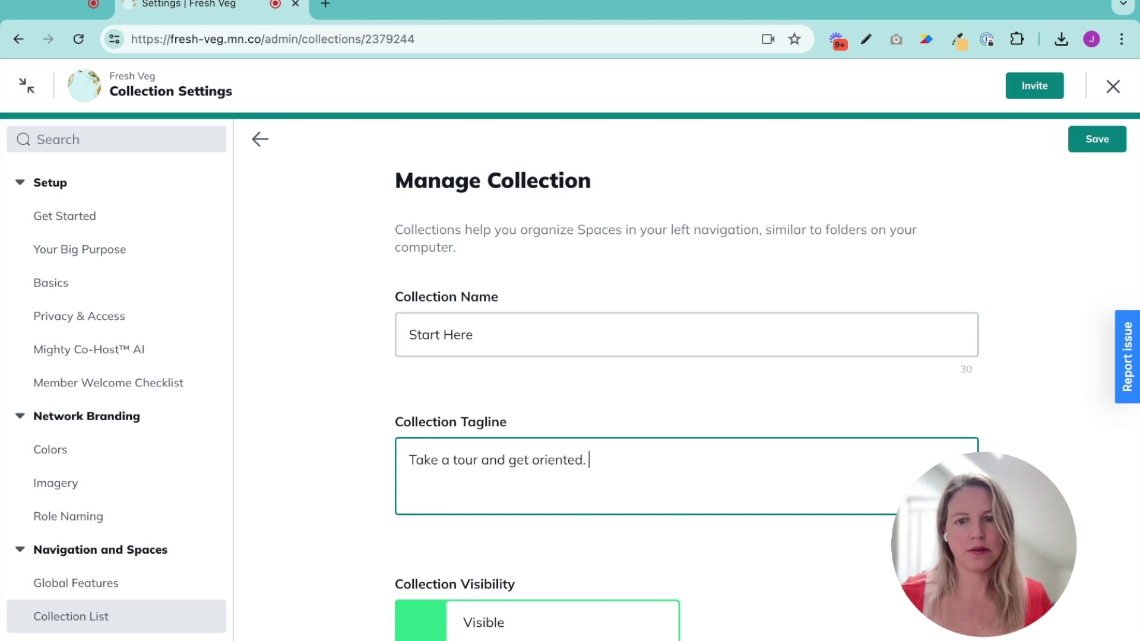
key(Return)
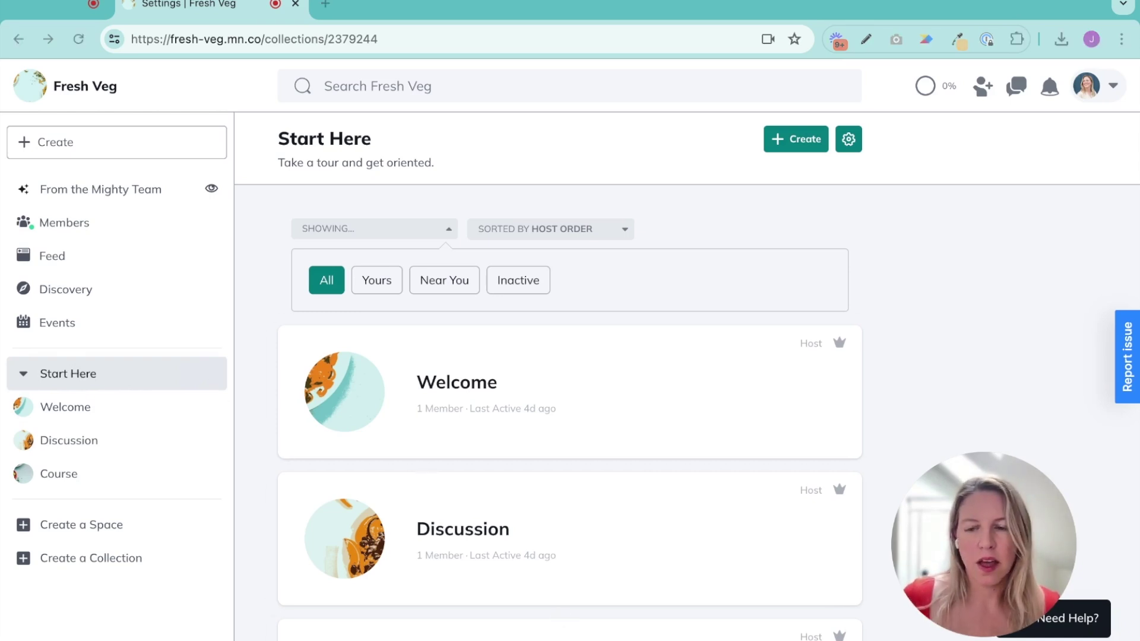
Create a 'Connect' collection with the tagline 'Chat and answer fun polls & questions'
click(92, 560)
click(543, 327)
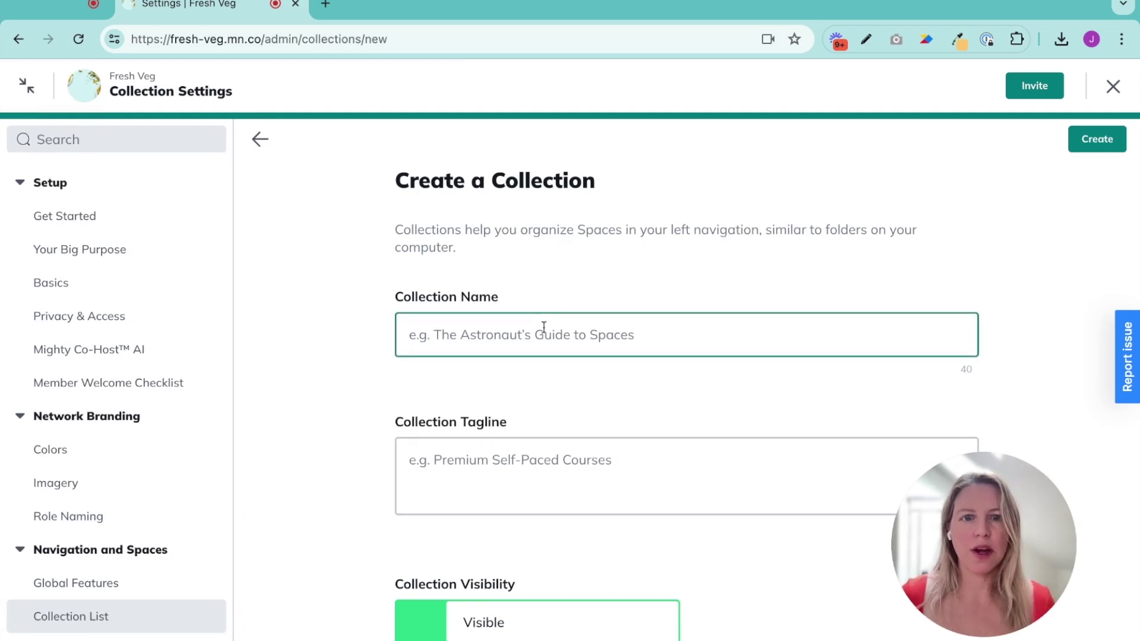
text(Conne)
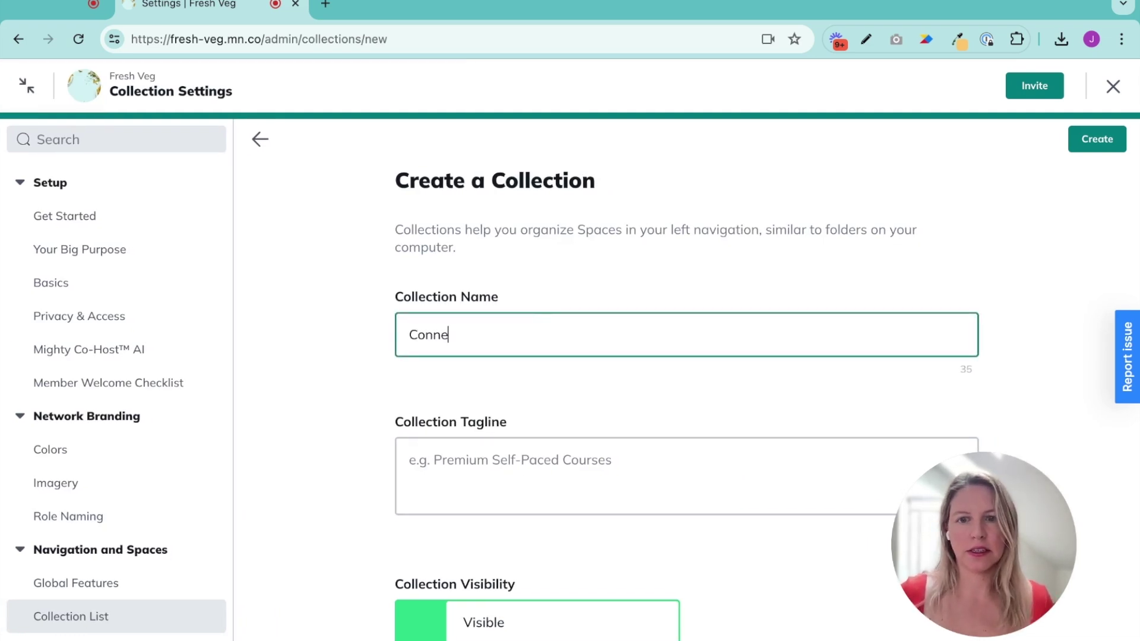
text(ct)
click(498, 474)
text(Chat )
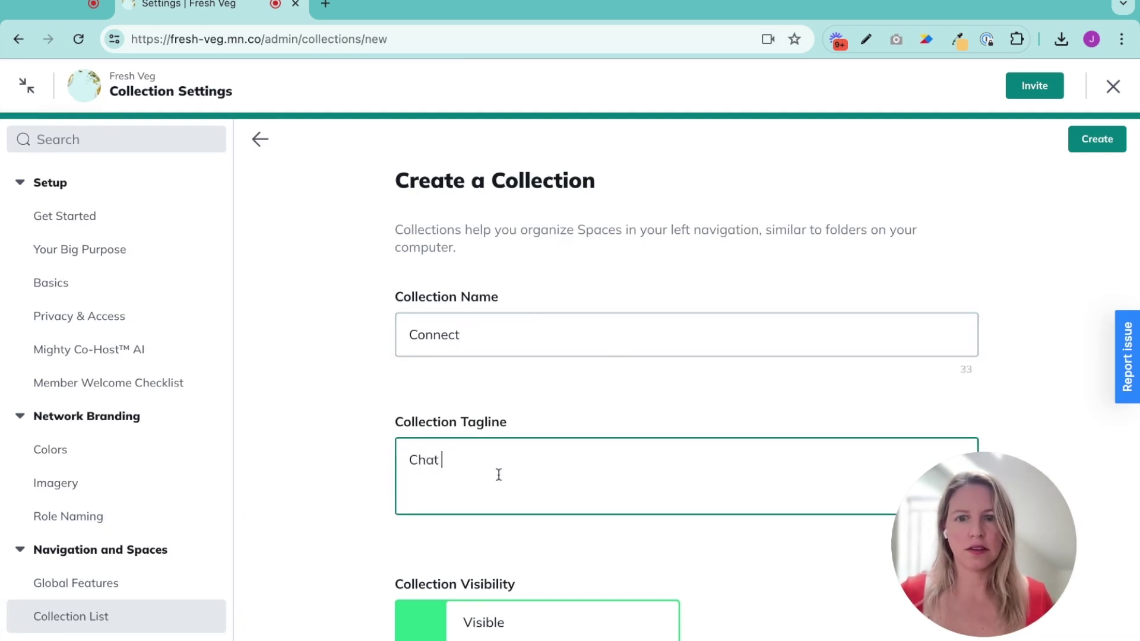
text(and answer fun polls & questions)
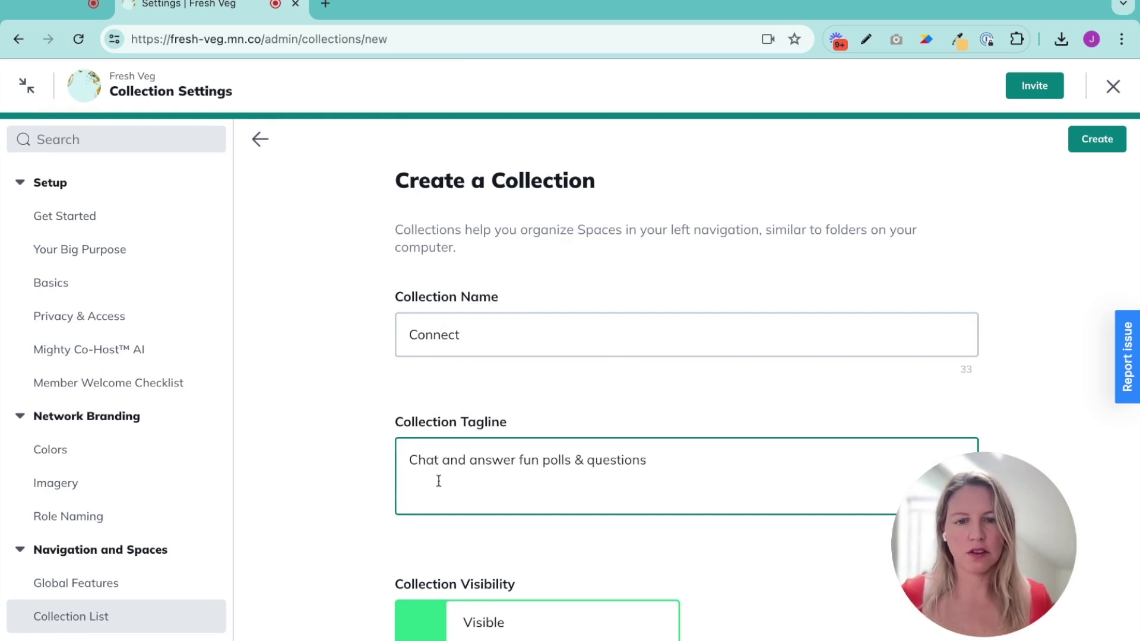
scroll(439, 481, down, 2)
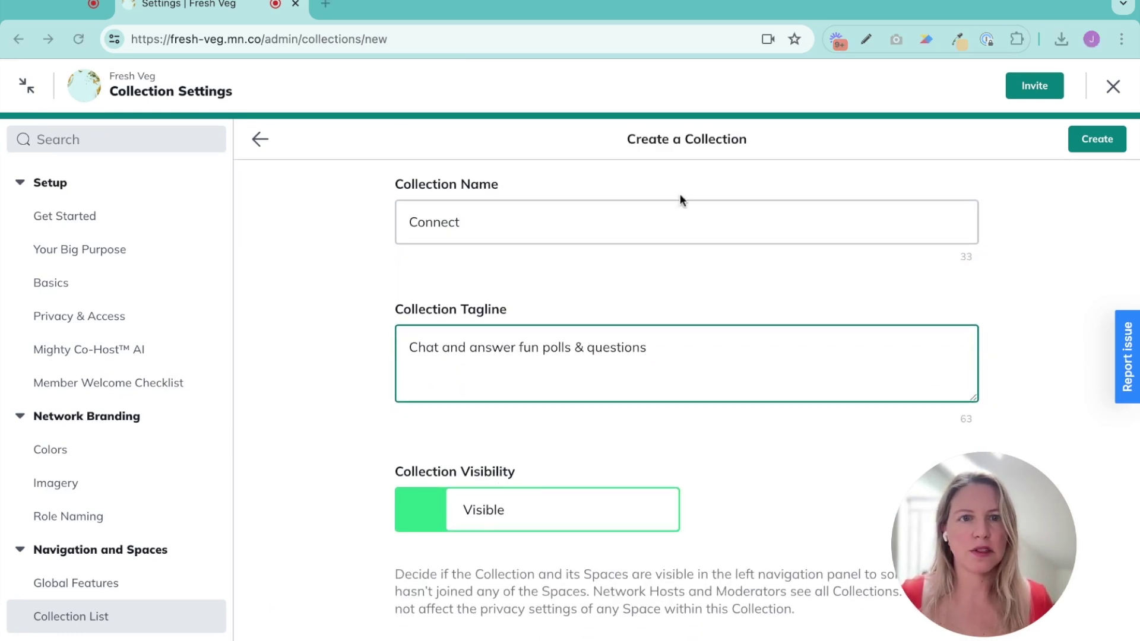
click(1102, 144)
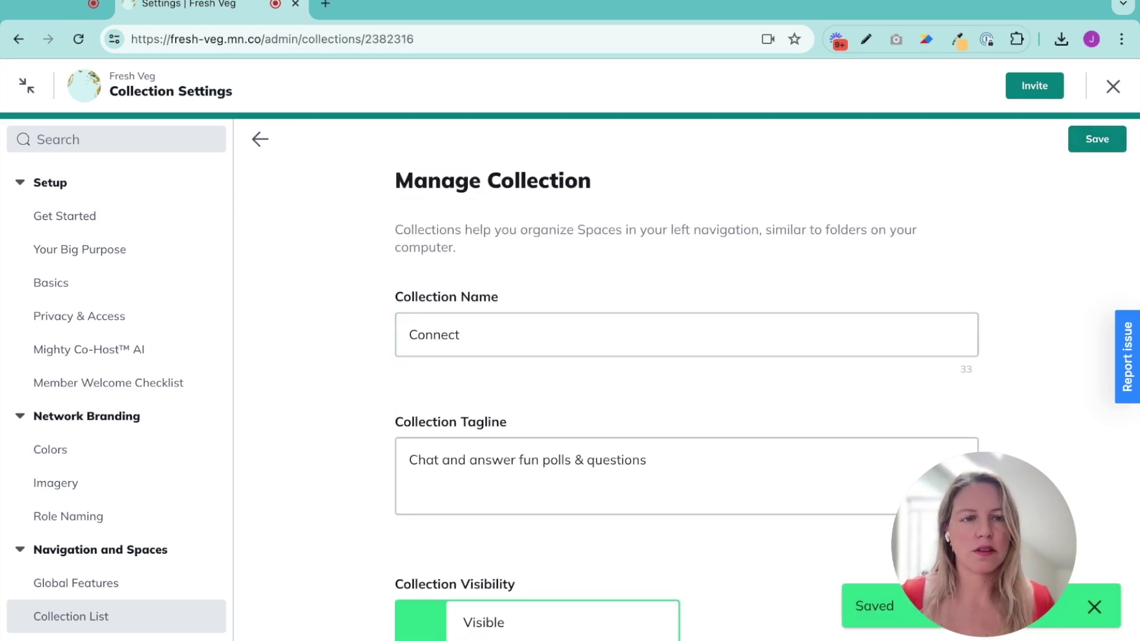
Close the collection settings and check Connect in the sidebar navigation
click(1113, 86)
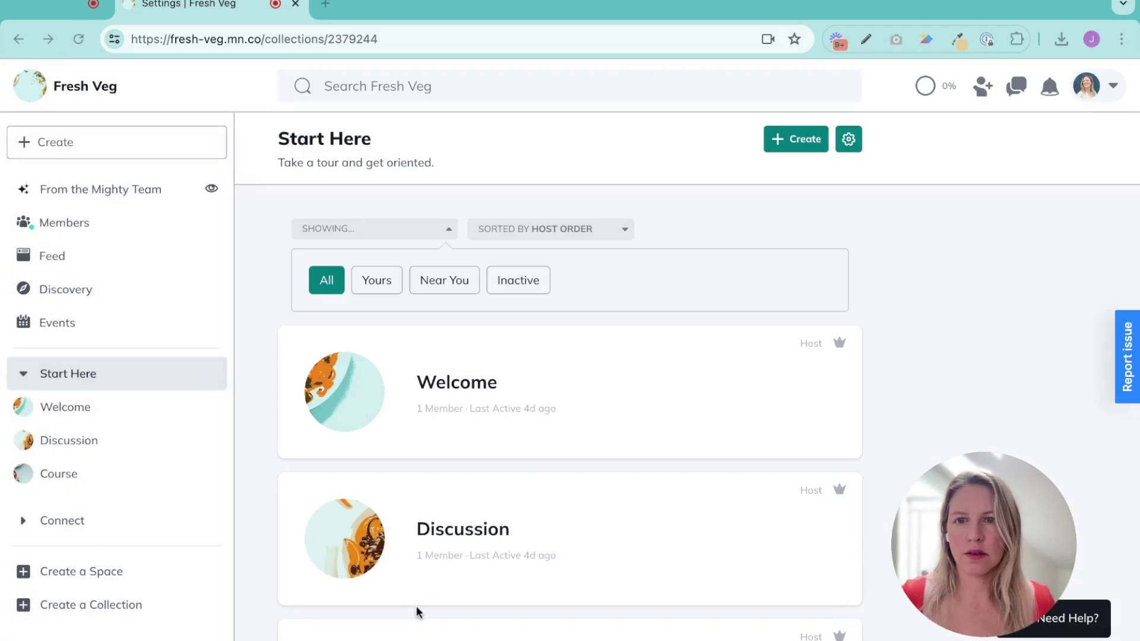
scroll(570, 374, down, 2)
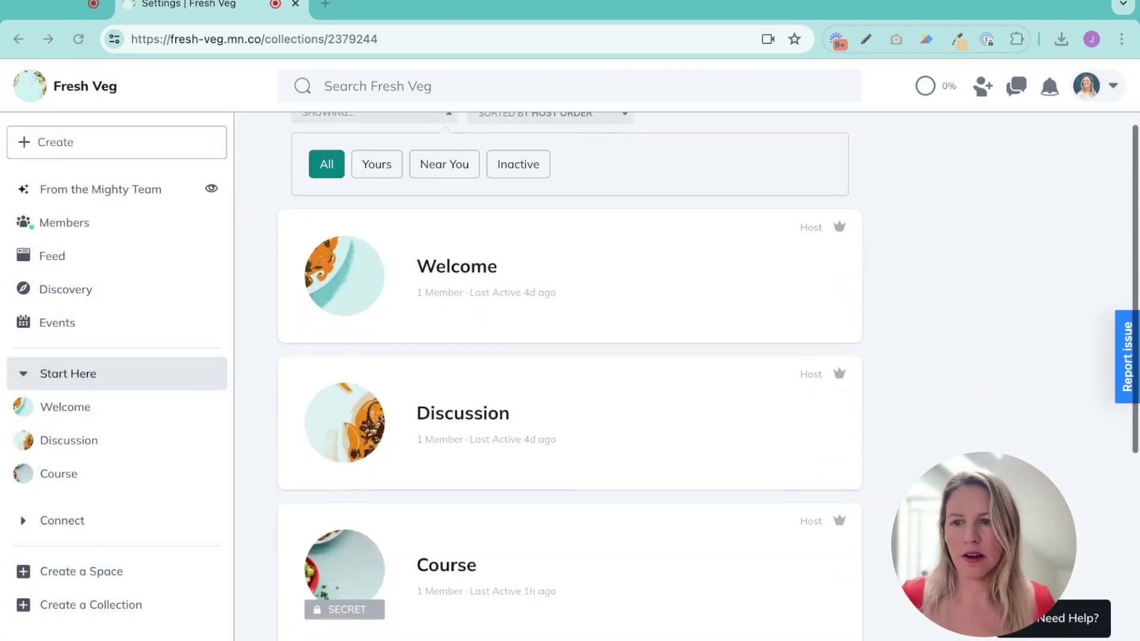
click(23, 520)
click(45, 520)
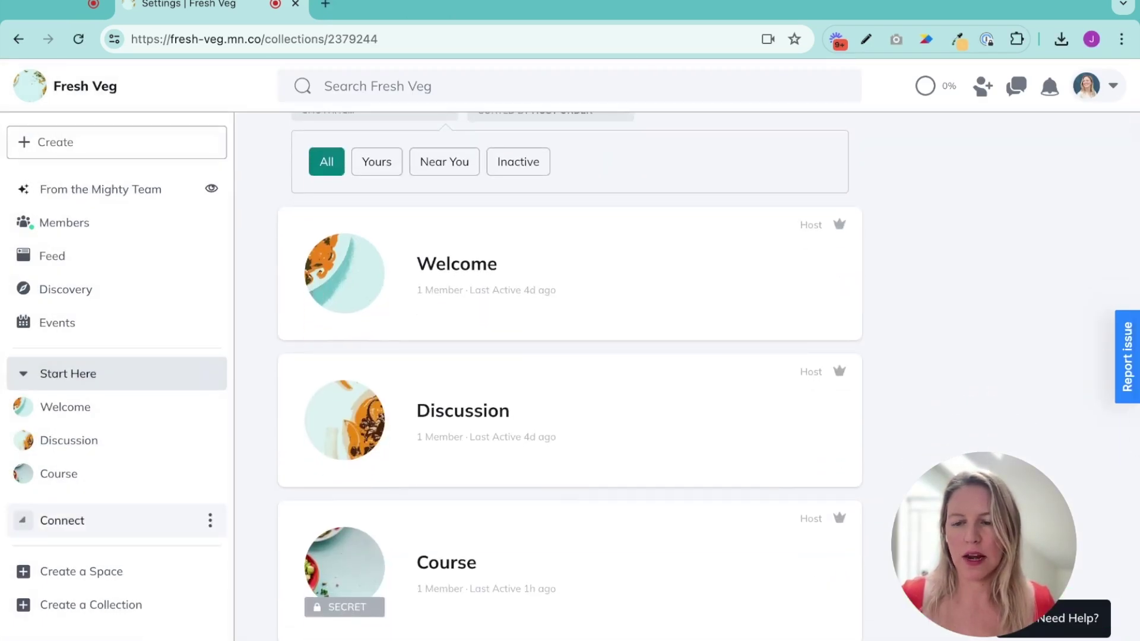
scroll(46, 522, down, 2)
Create a 'Resources' collection tagged 'Level up your veggie learning', fixing the name's typo
click(117, 605)
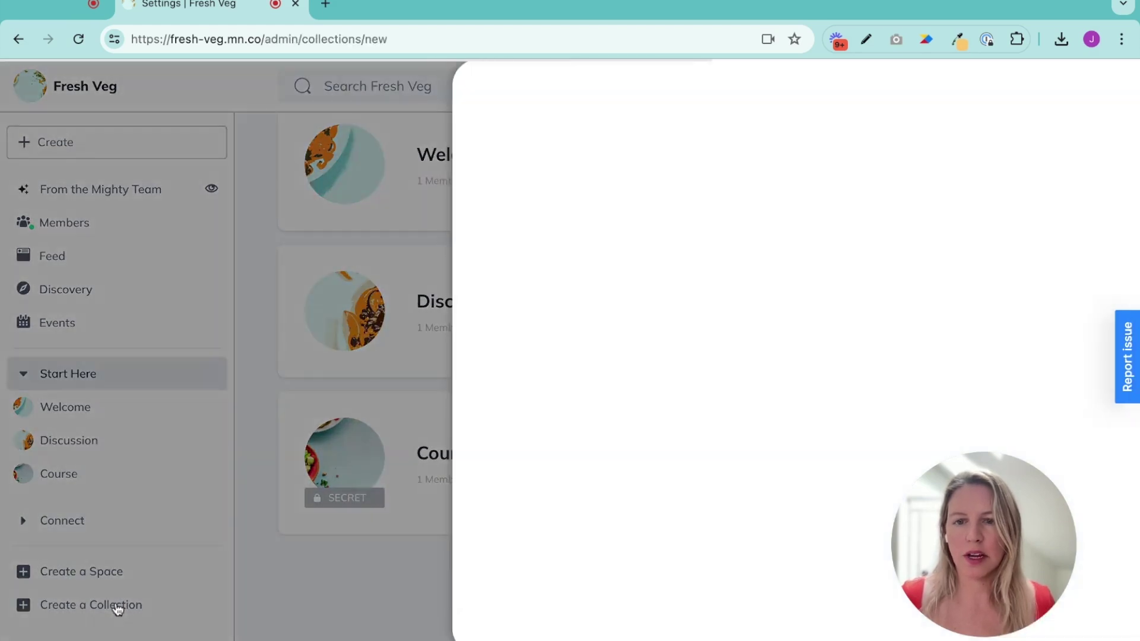
click(456, 333)
text(Resoources)
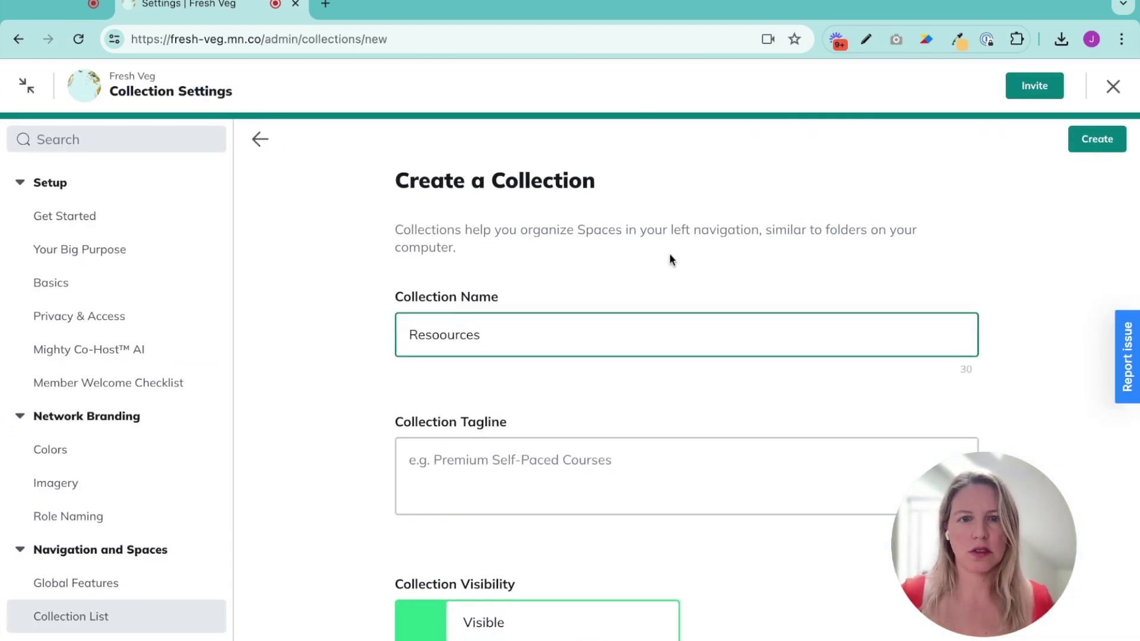
click(449, 334)
key(BackSpace)
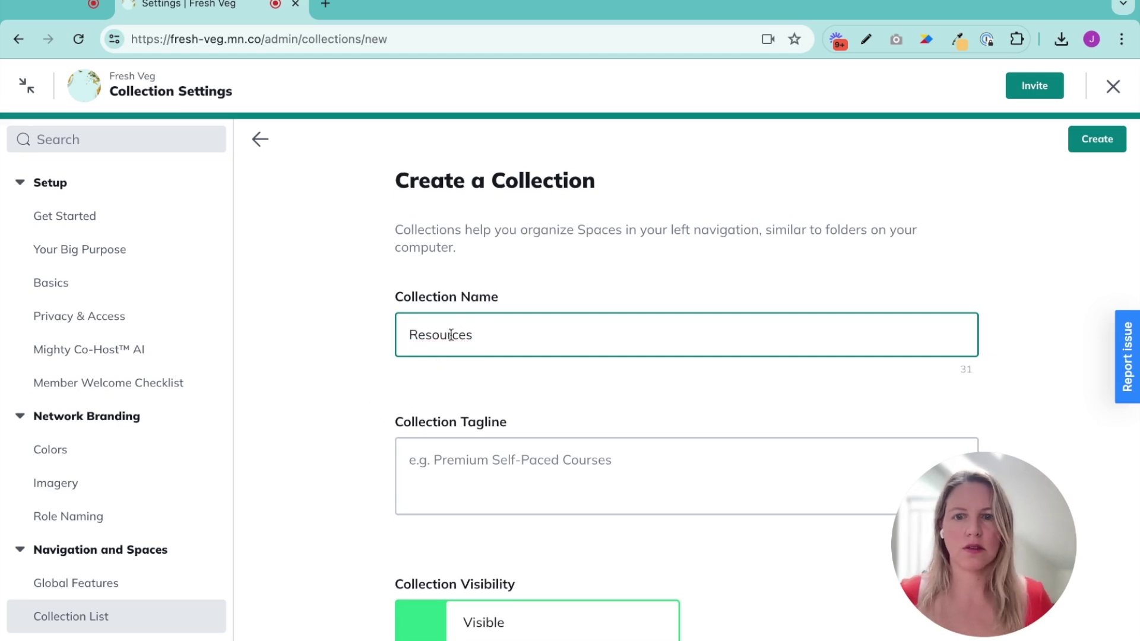
click(520, 488)
text(Level u)
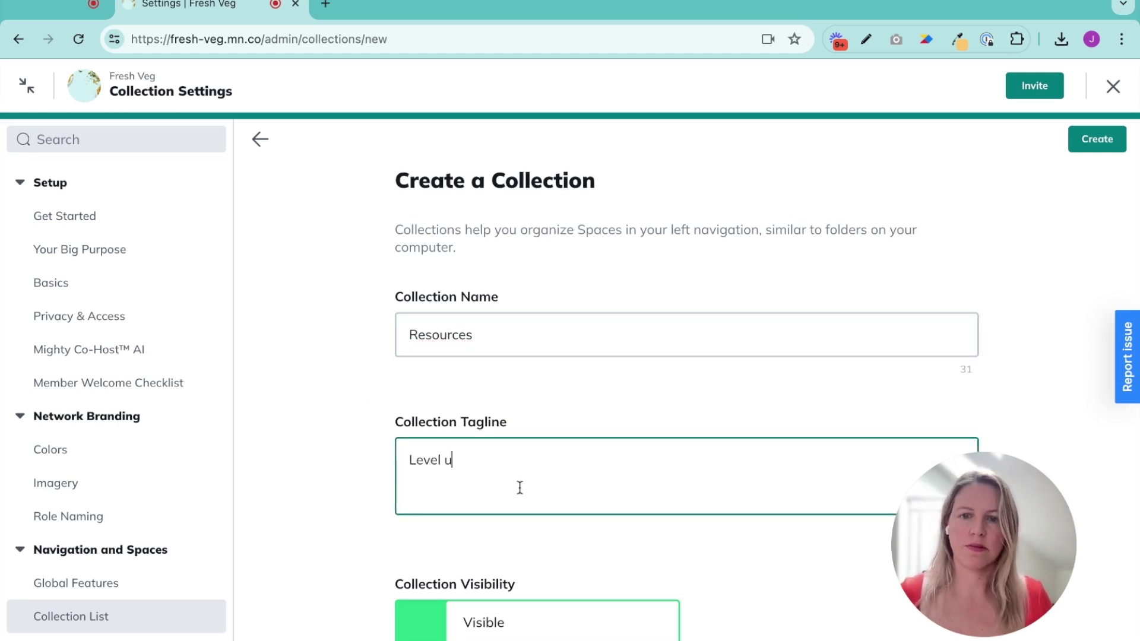
text(p your veggie learn)
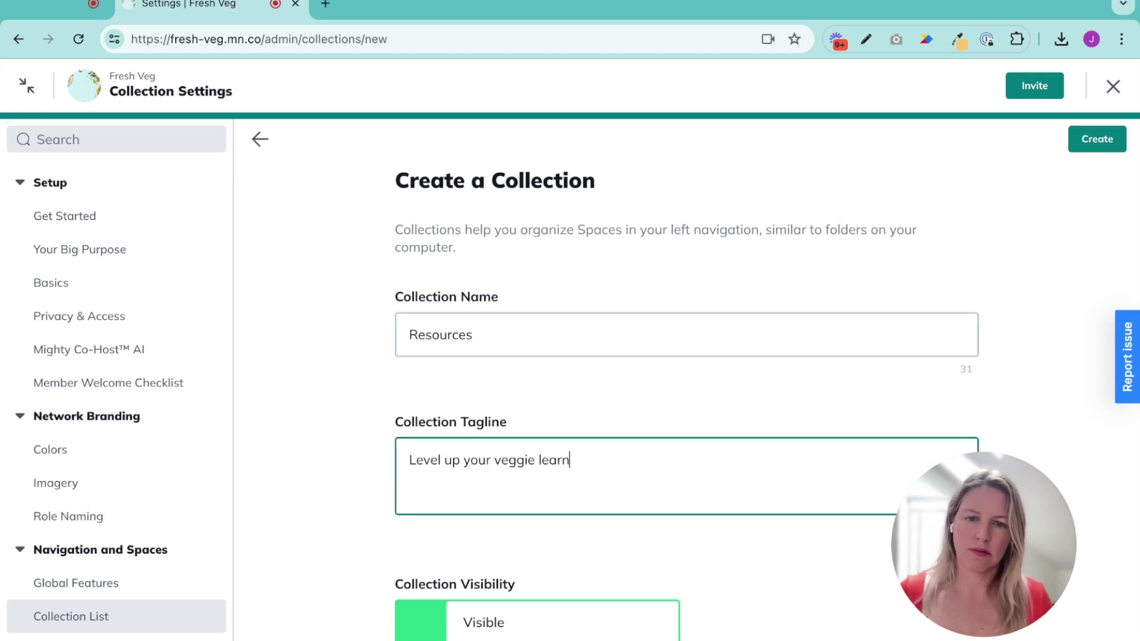
text(ing)
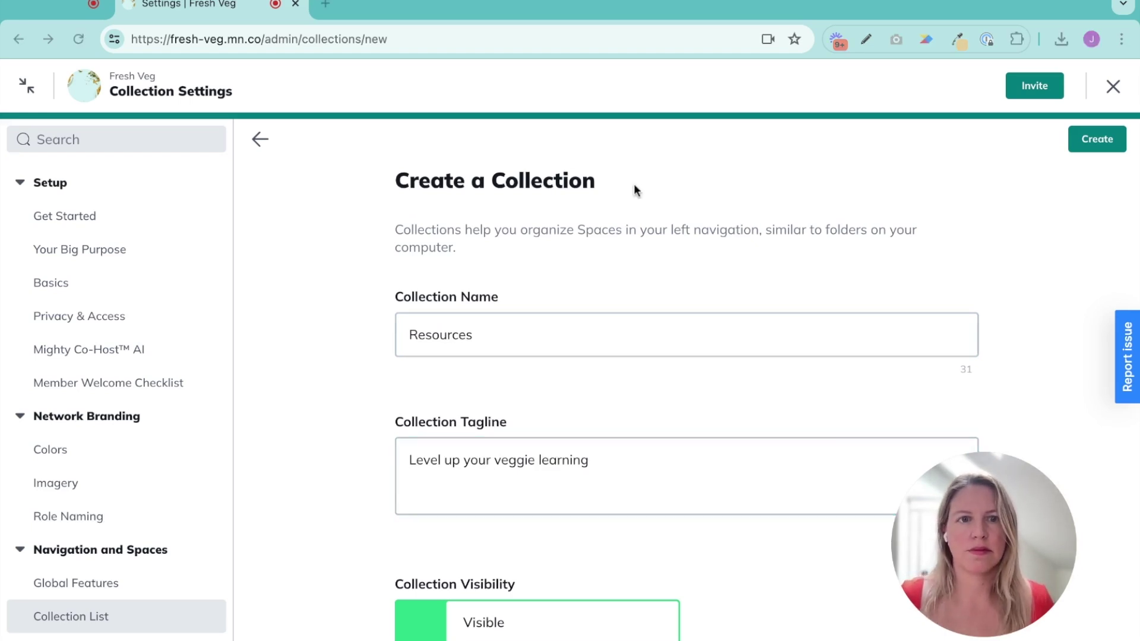
click(1097, 139)
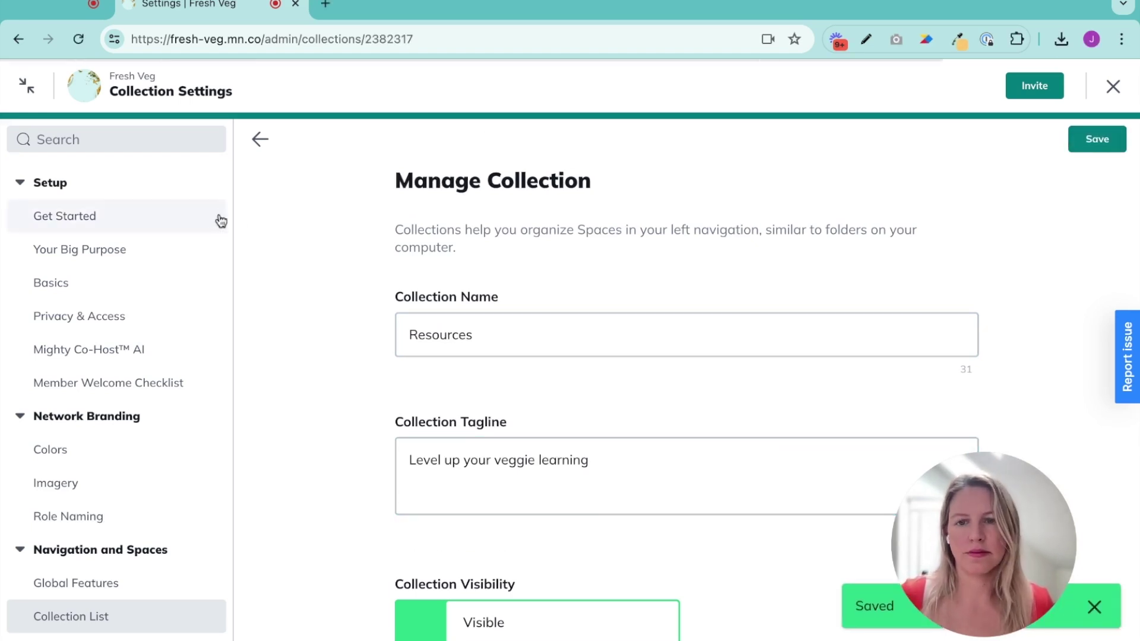
click(1113, 88)
scroll(296, 492, down, 2)
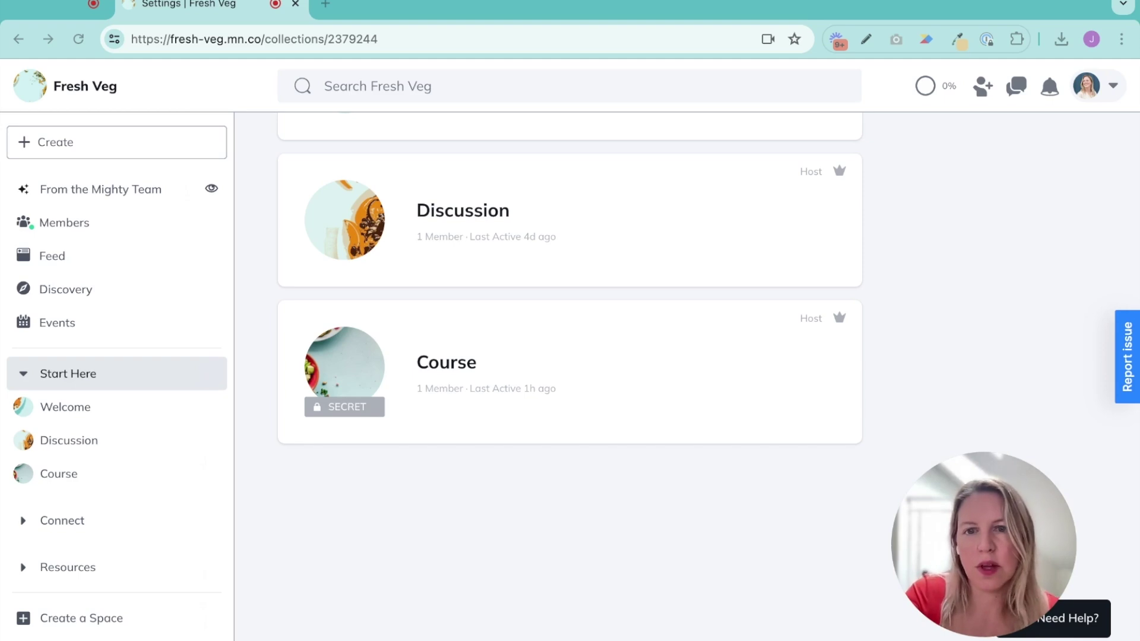
Open the Discussion space from Start Here and bring up its Space Admin settings
scroll(570, 337, up, 2)
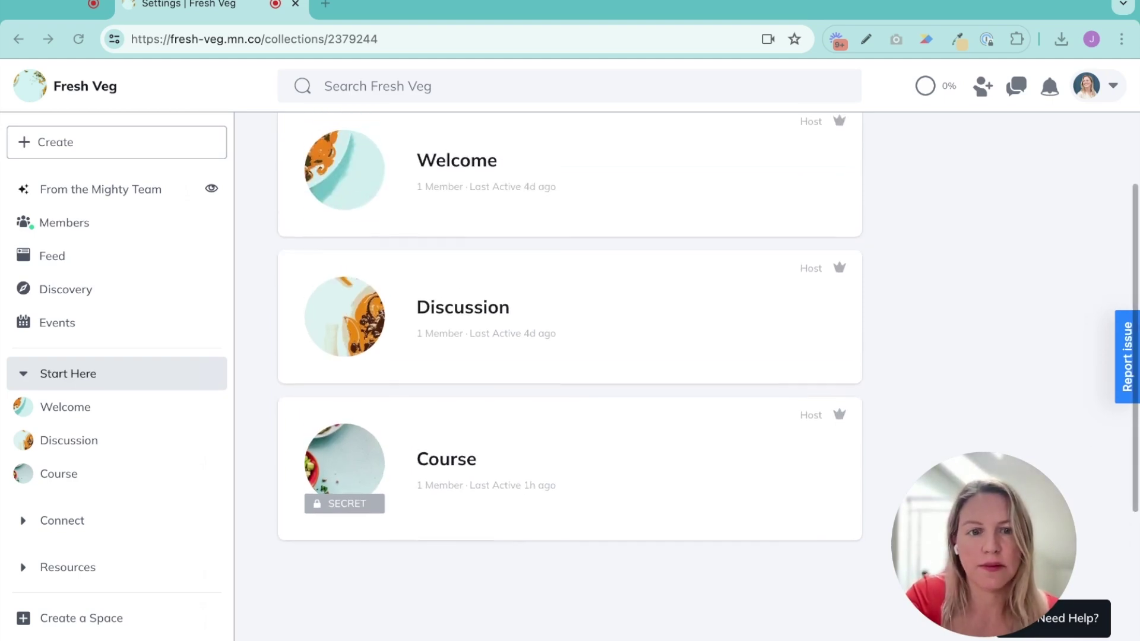
click(453, 316)
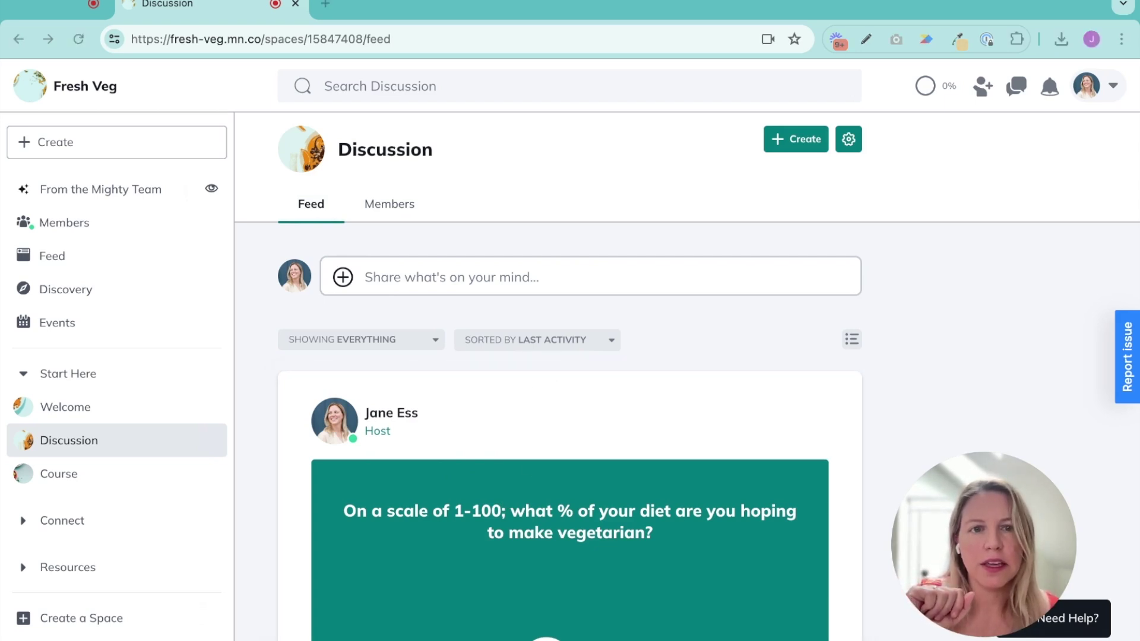
click(848, 138)
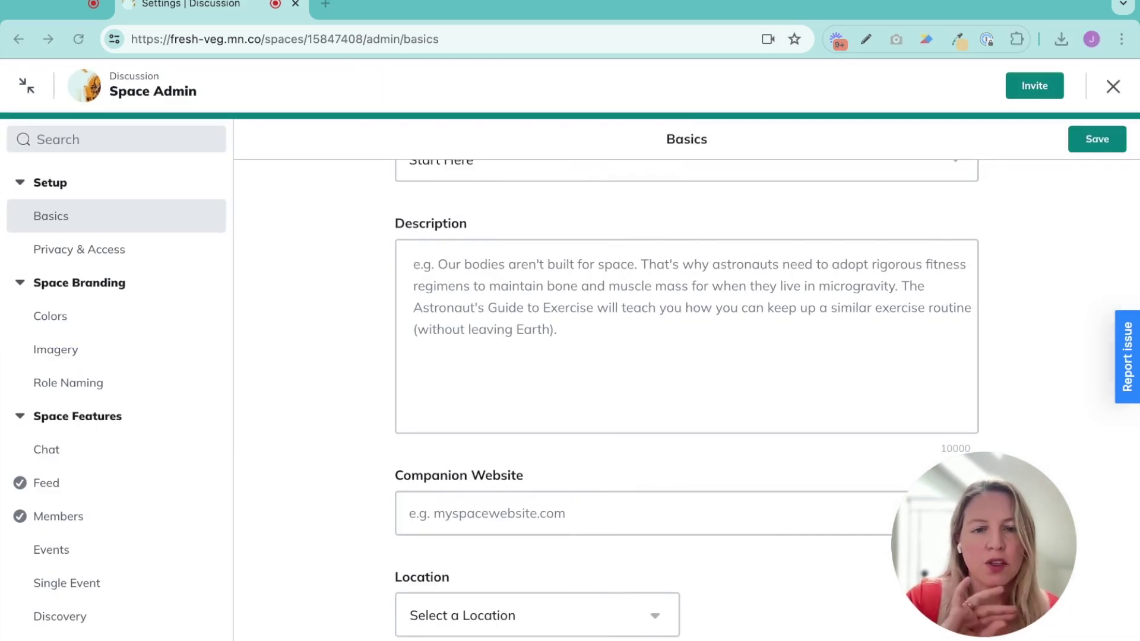
Set the Discussion space's collection to Connect and save
scroll(686, 401, up, 4)
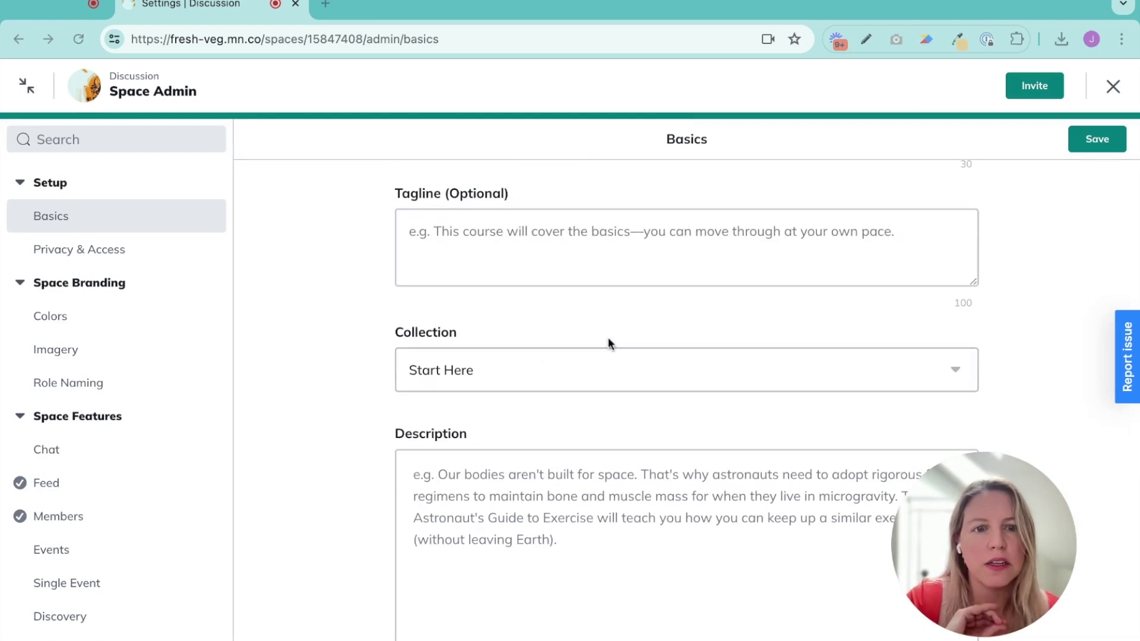
click(732, 377)
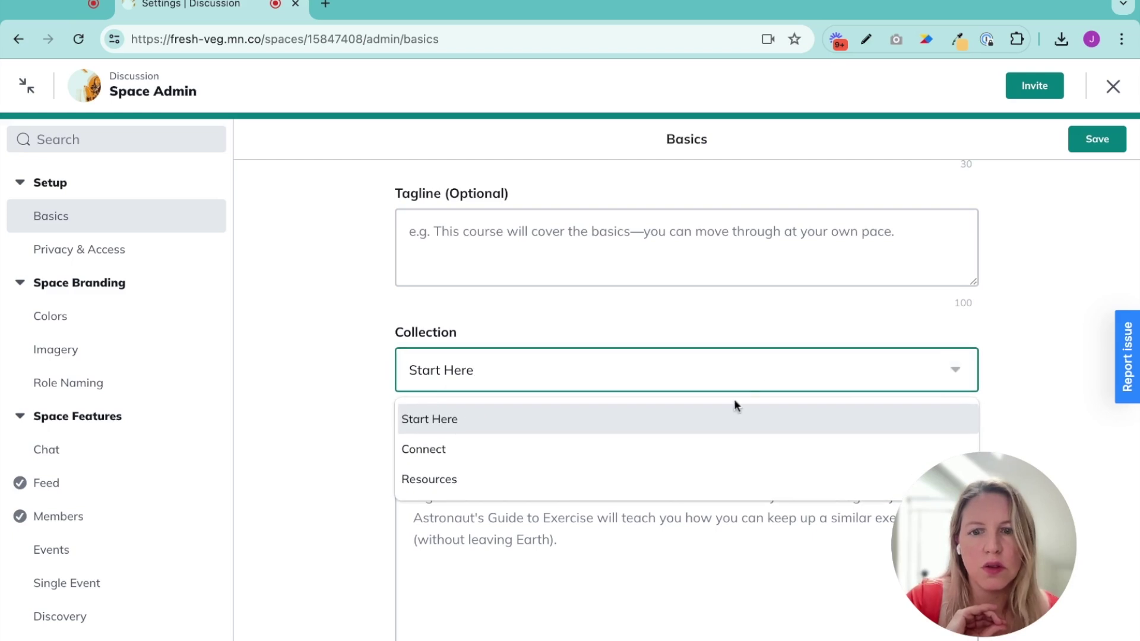
click(688, 460)
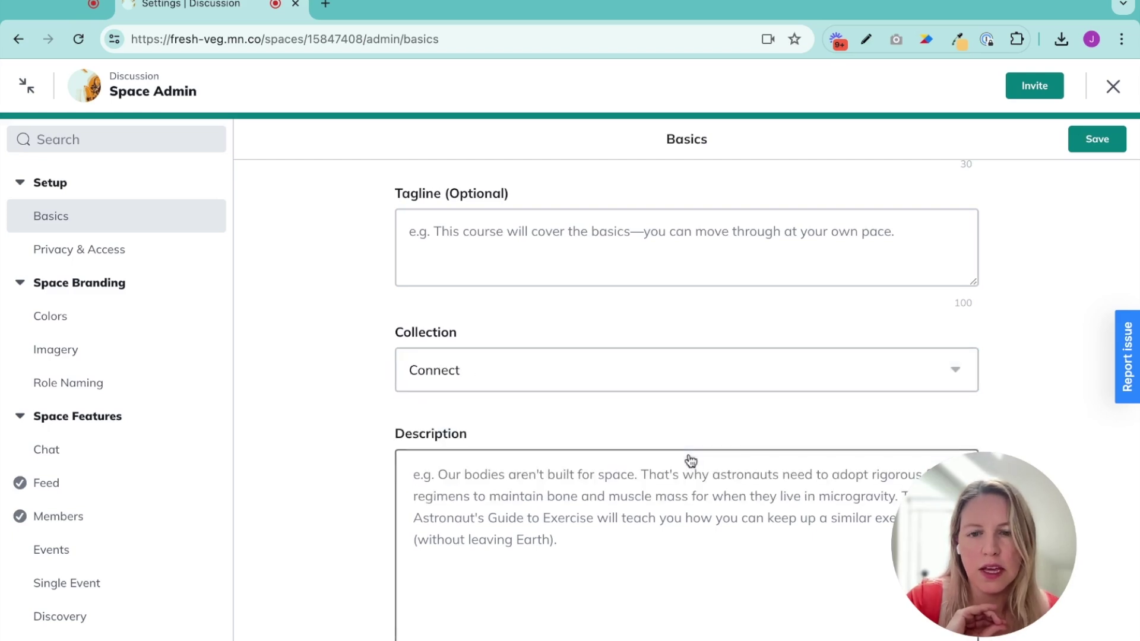
click(1098, 146)
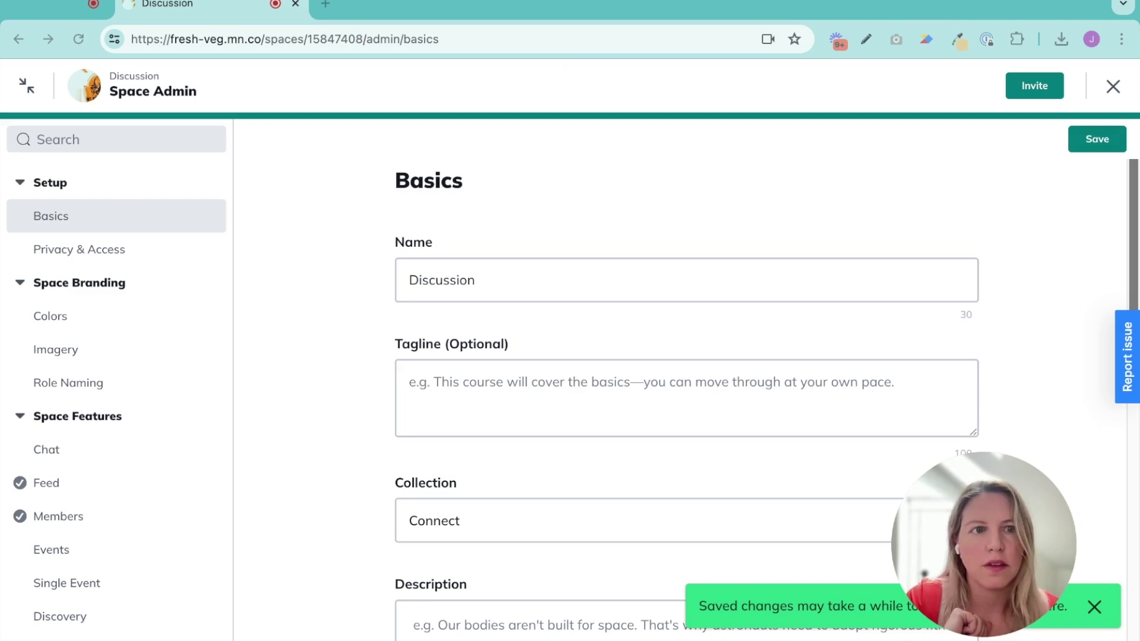
Close Space Admin, open Discussion under Connect in the sidebar, and view its members
click(1113, 86)
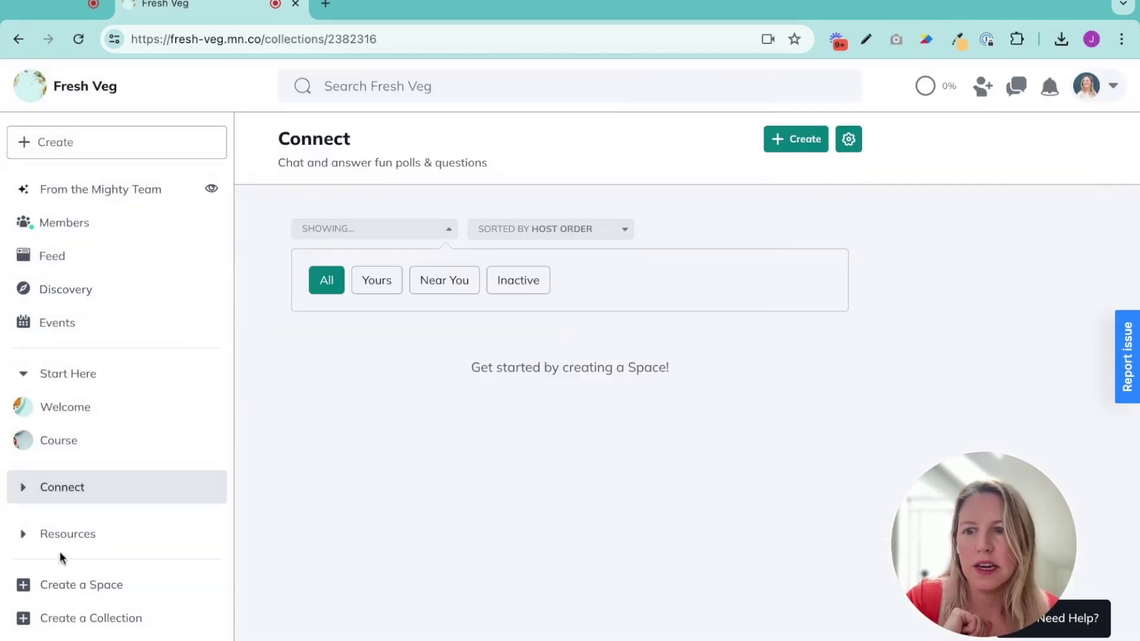
click(22, 489)
click(66, 518)
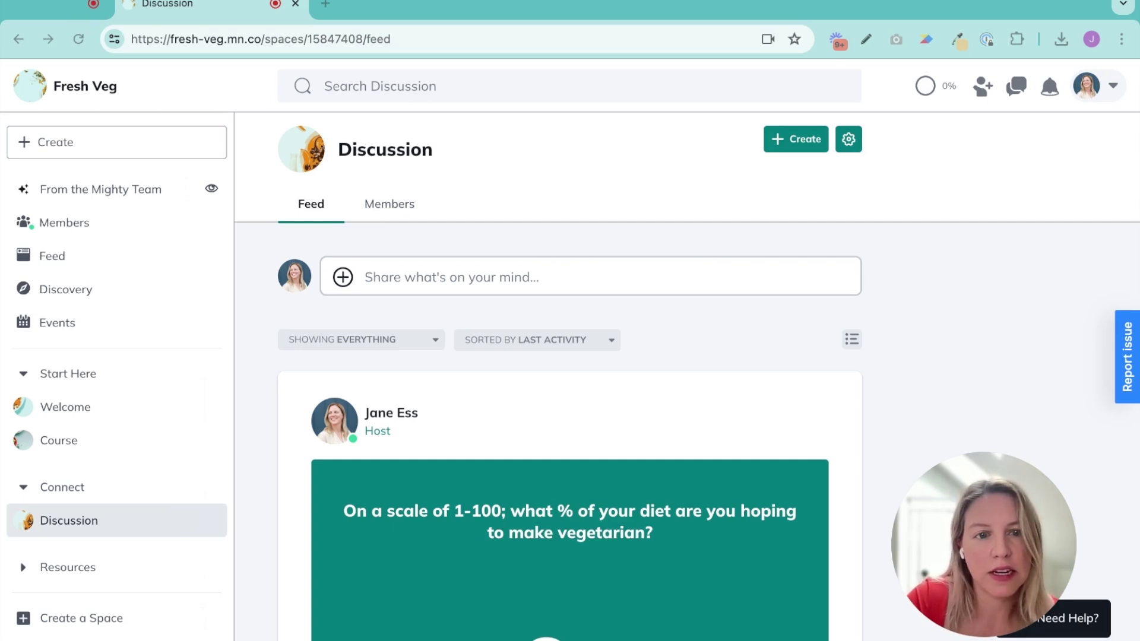
click(389, 204)
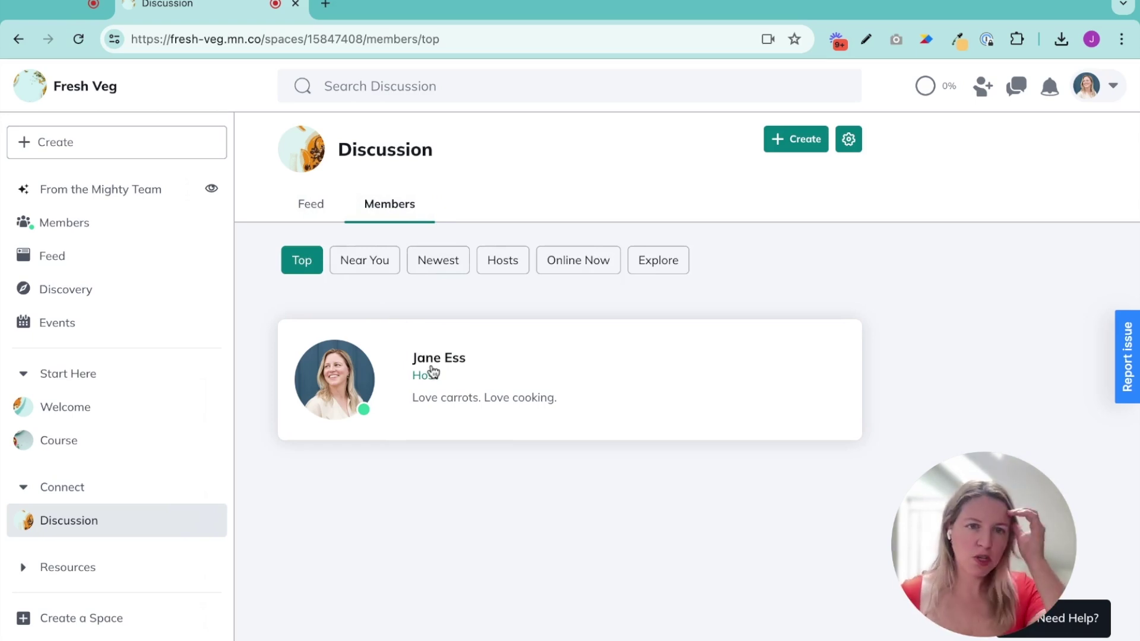
click(59, 224)
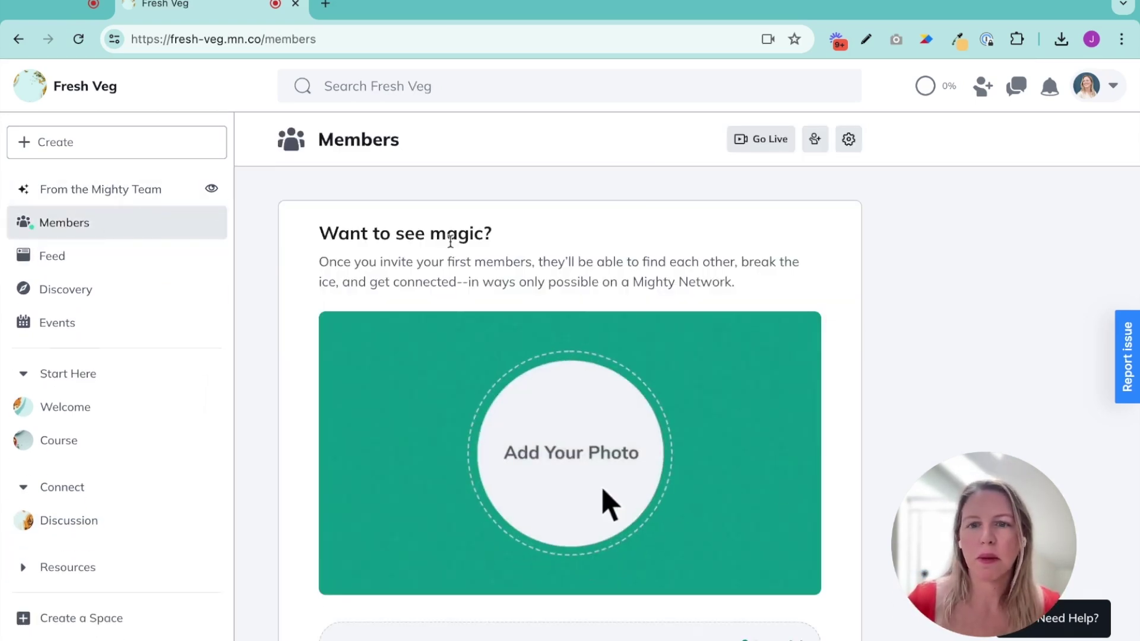
click(83, 523)
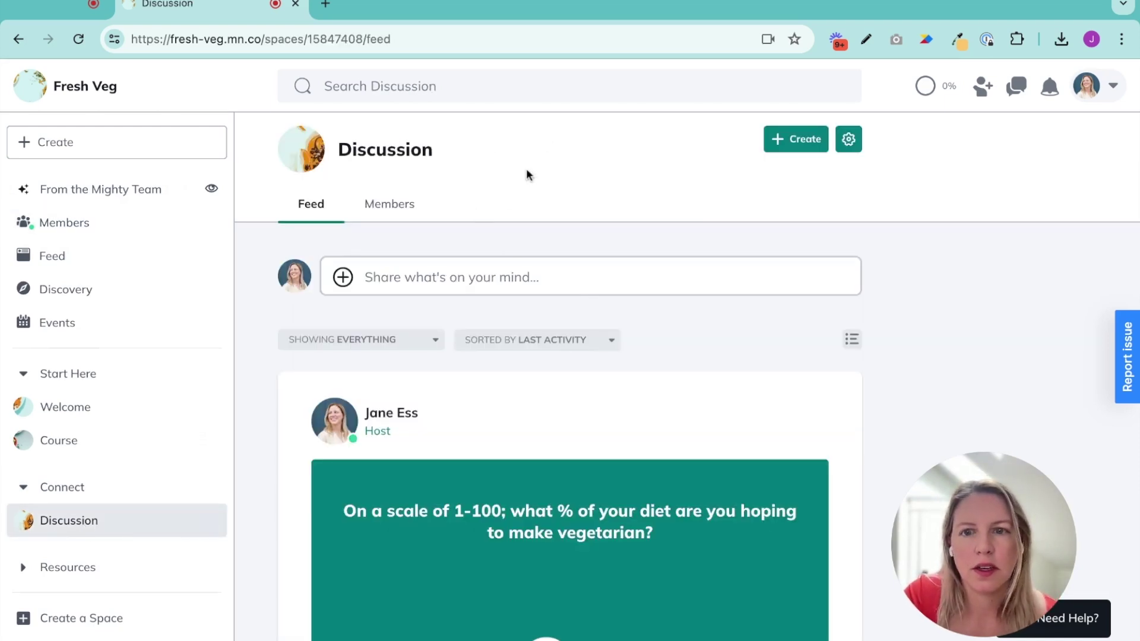
click(847, 140)
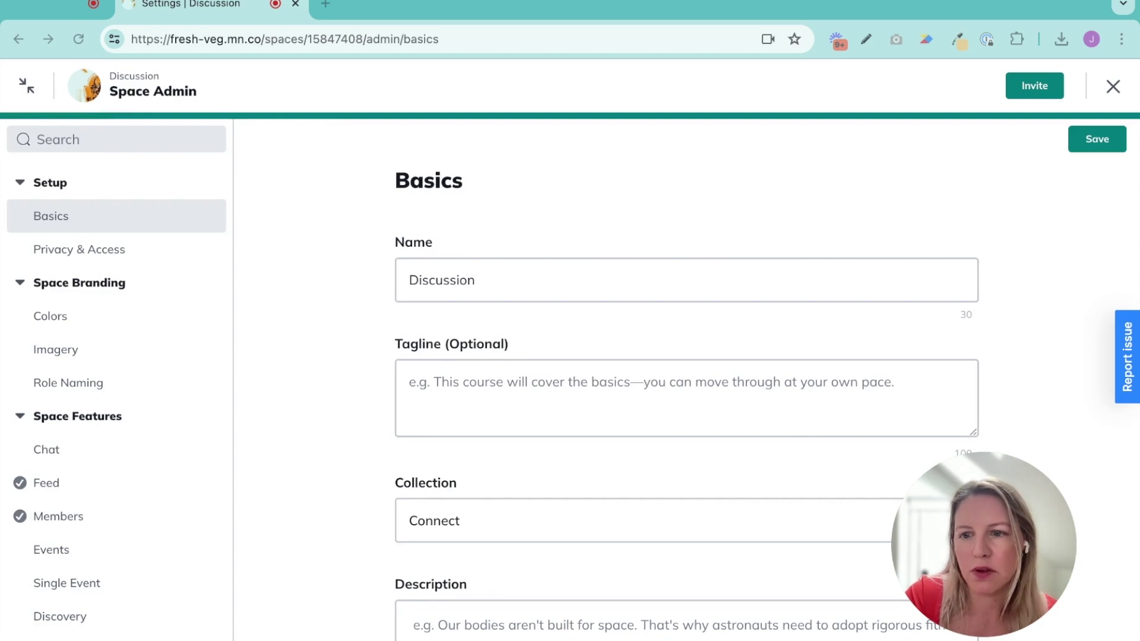
Switch off the space's Members feature and rename its Feed display name to 'Posts'
click(58, 516)
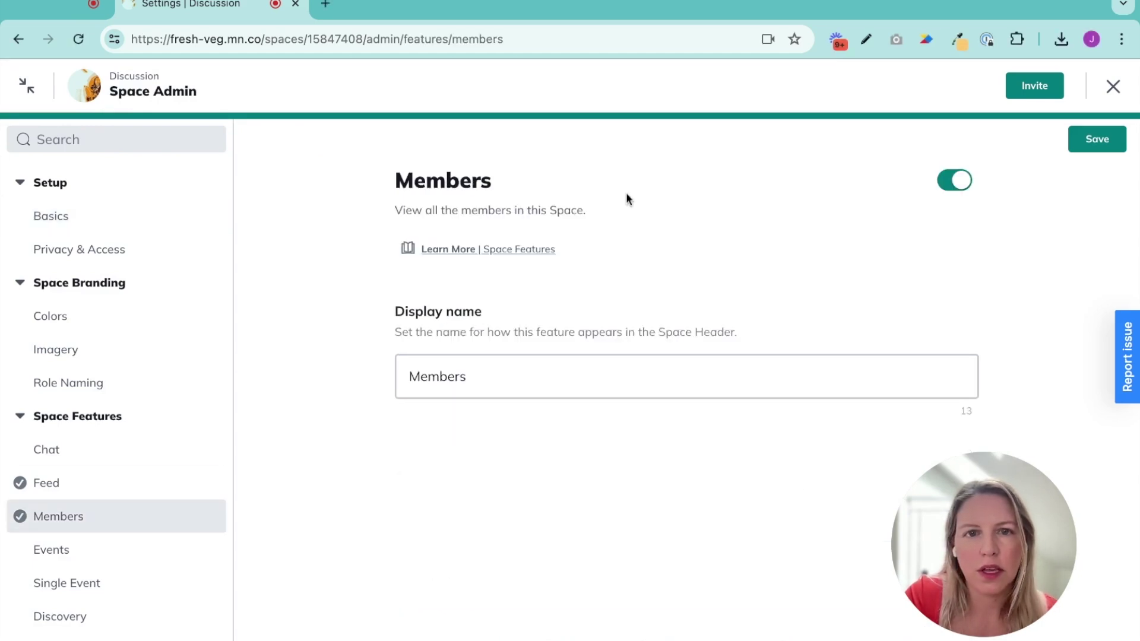
click(955, 182)
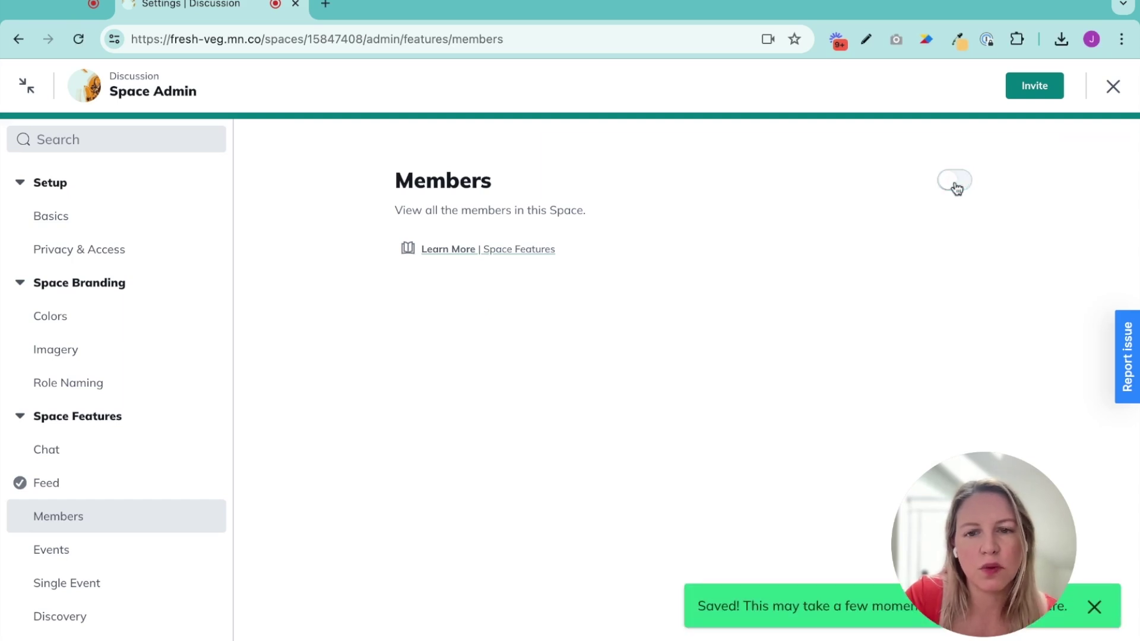
click(66, 484)
click(446, 423)
double_click(446, 425)
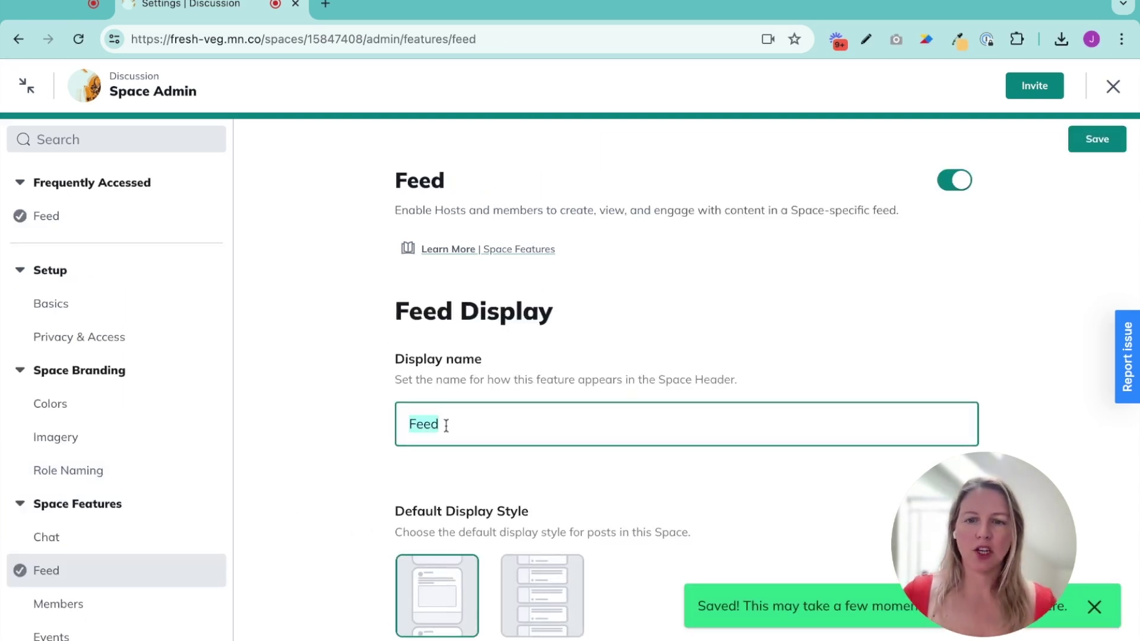
text(Posts)
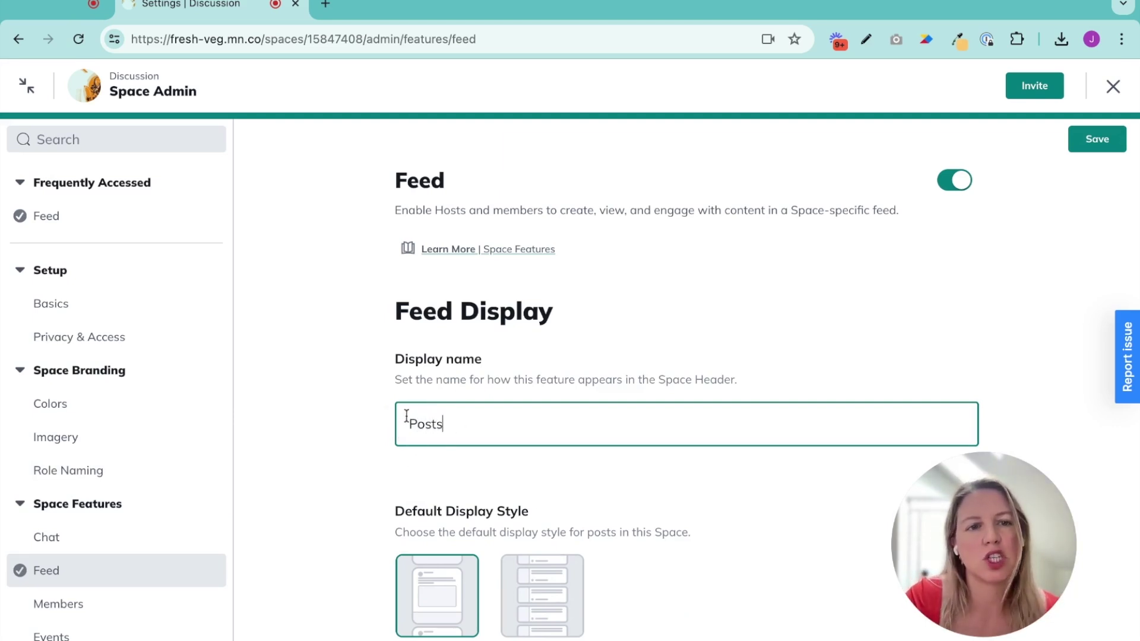
click(1094, 143)
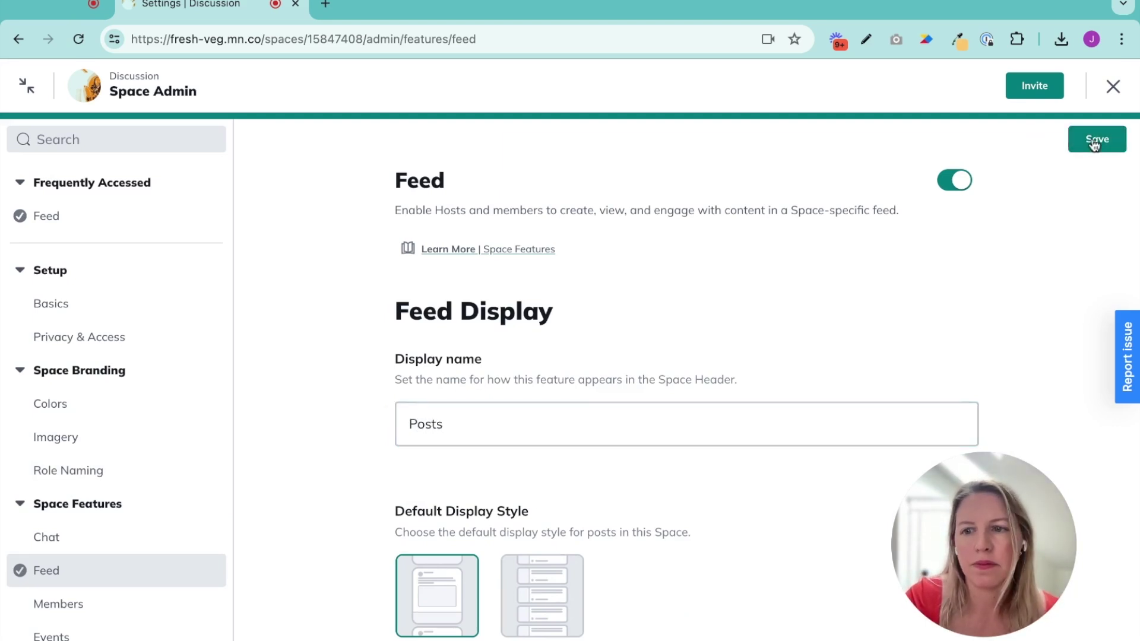
click(1094, 143)
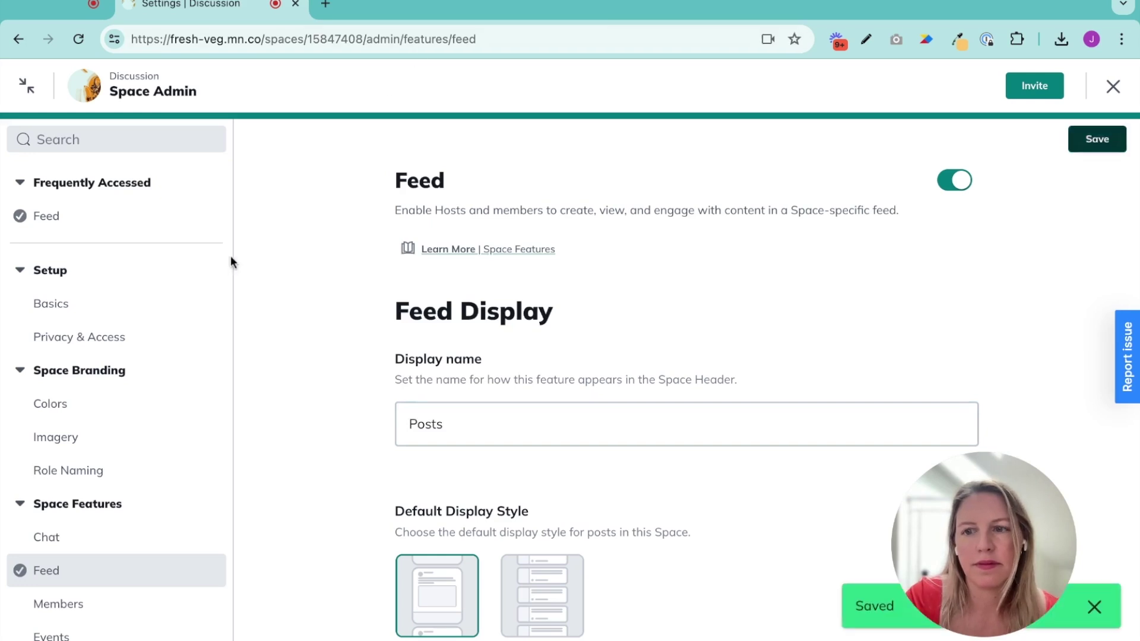
click(49, 307)
Change the space name from Discussion to 'Feed' and save
click(484, 285)
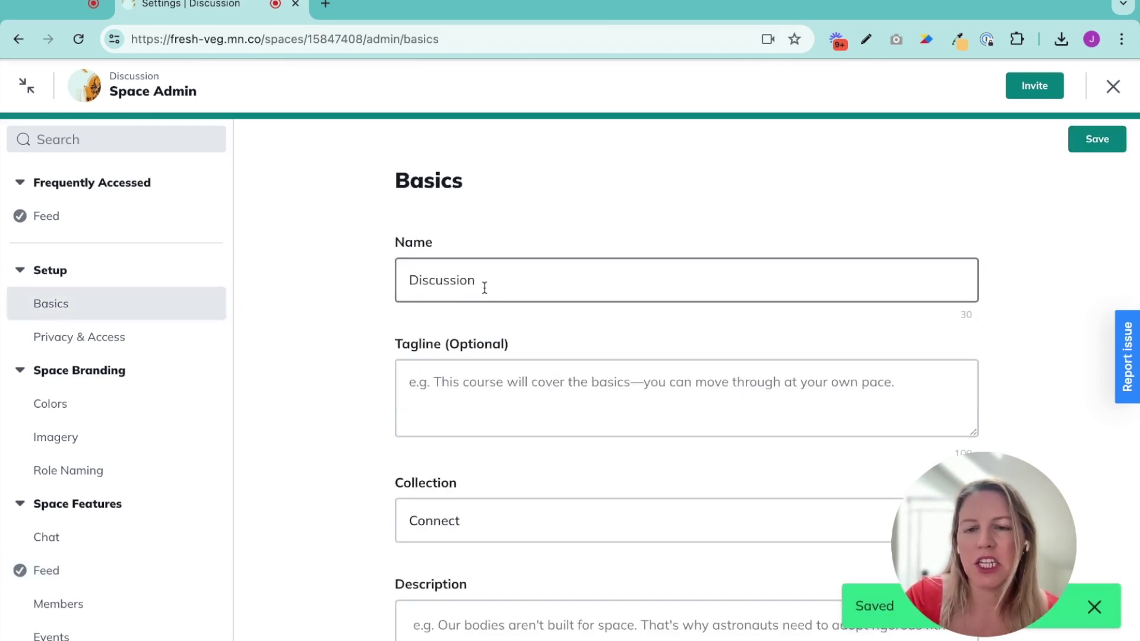
double_click(491, 280)
text(F)
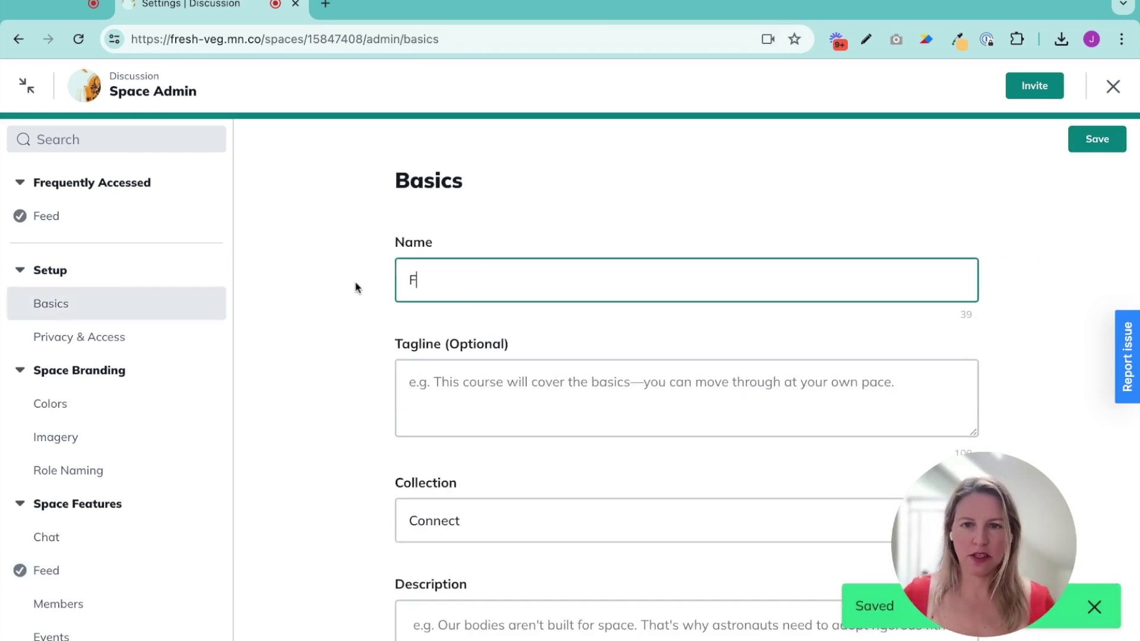
text(eed)
click(473, 394)
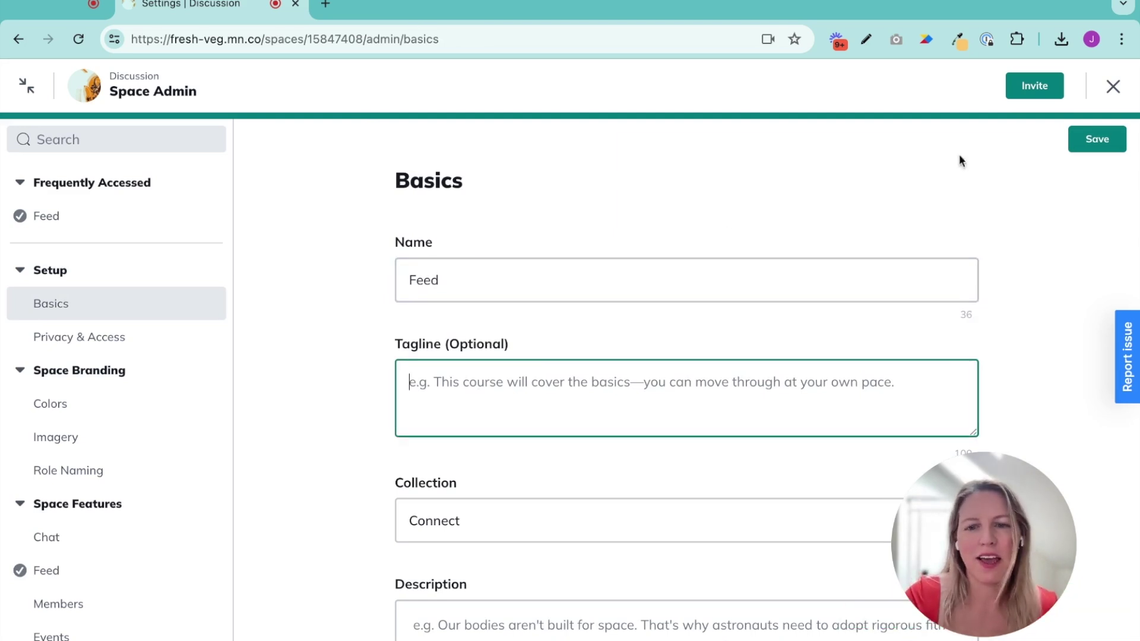
click(1101, 147)
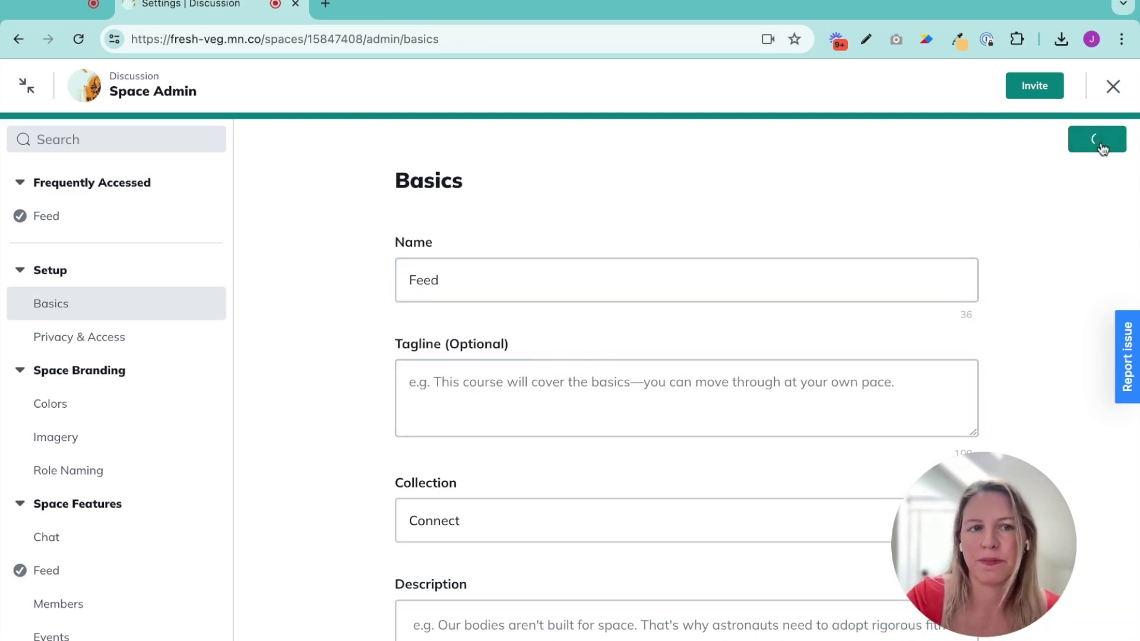
scroll(28, 460, down, 3)
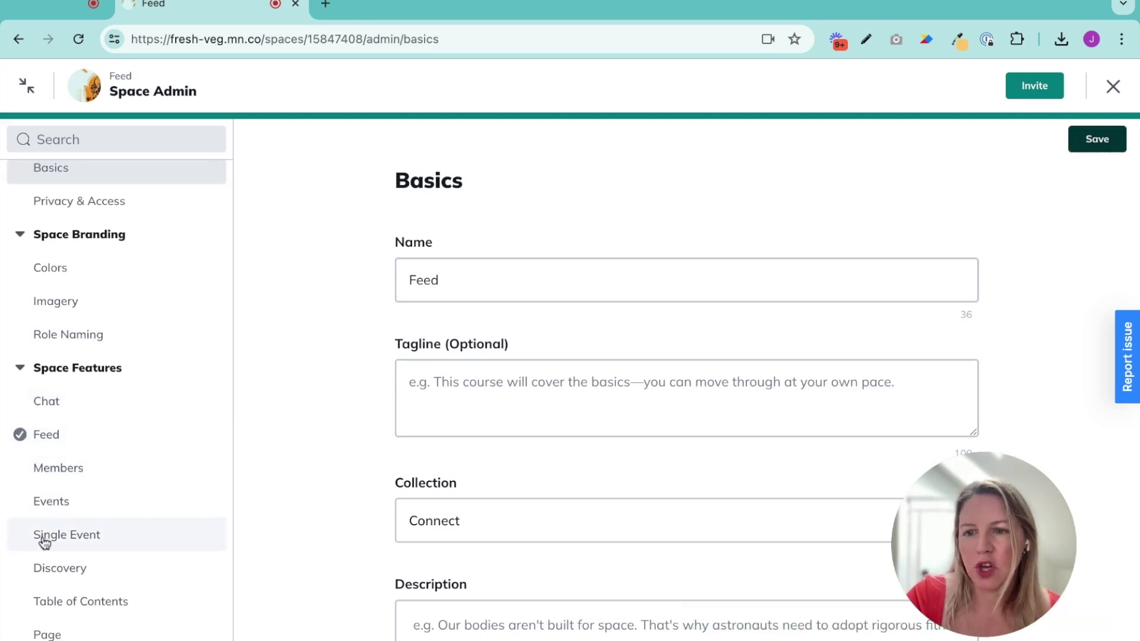
Enable Events, limit event creation to hosts and moderators, save, and close Space Admin
click(54, 508)
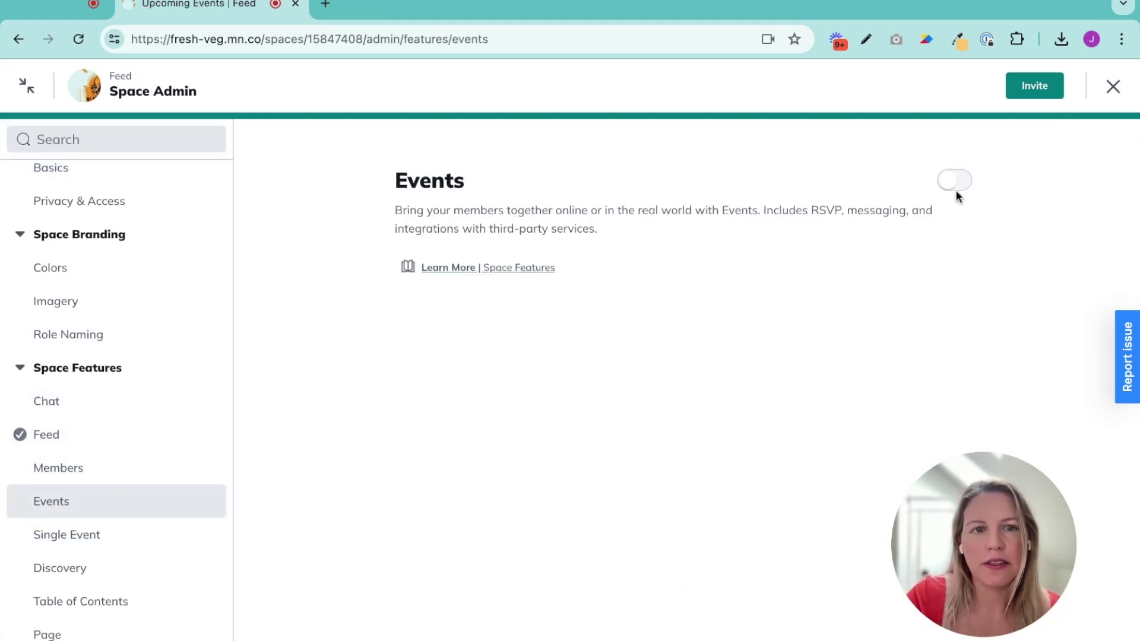
click(956, 188)
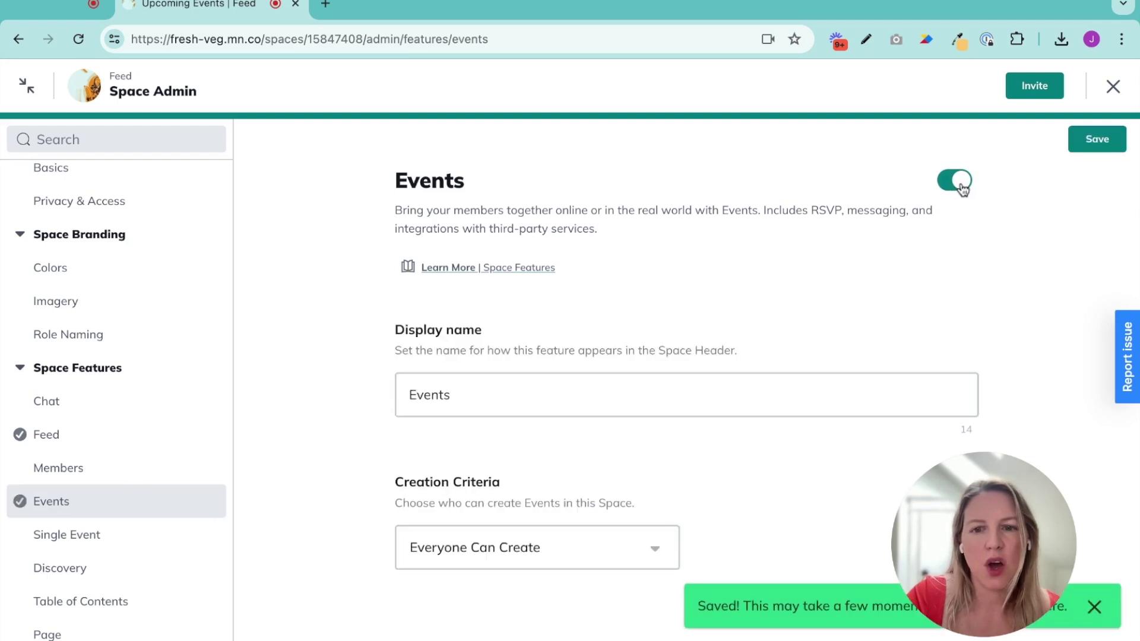
click(655, 549)
scroll(558, 600, down, 1)
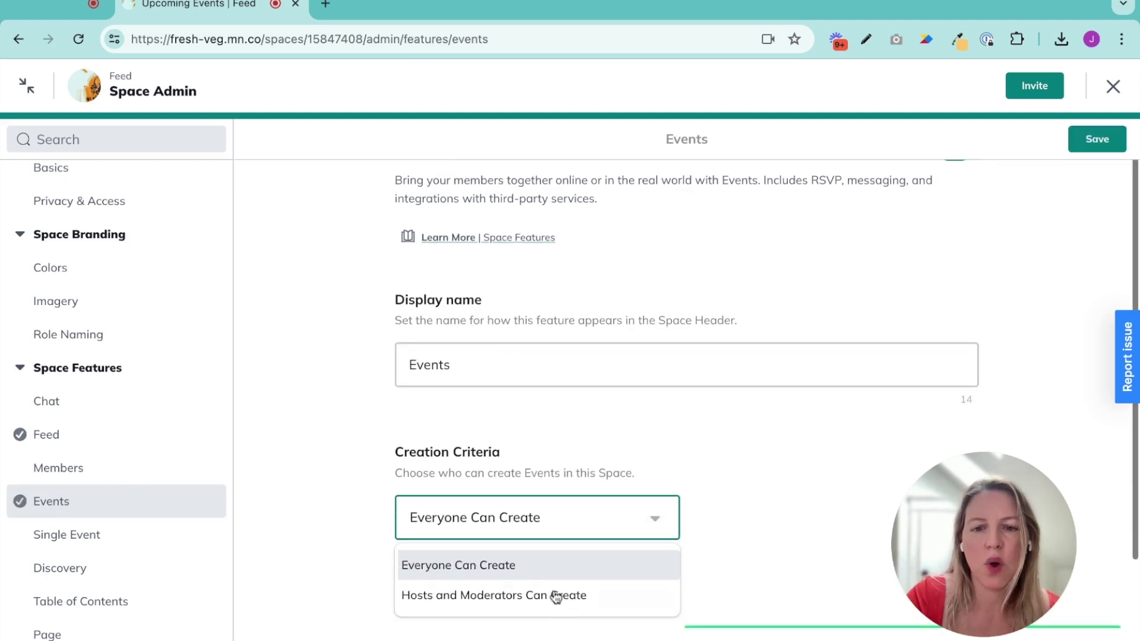
click(552, 594)
click(1097, 139)
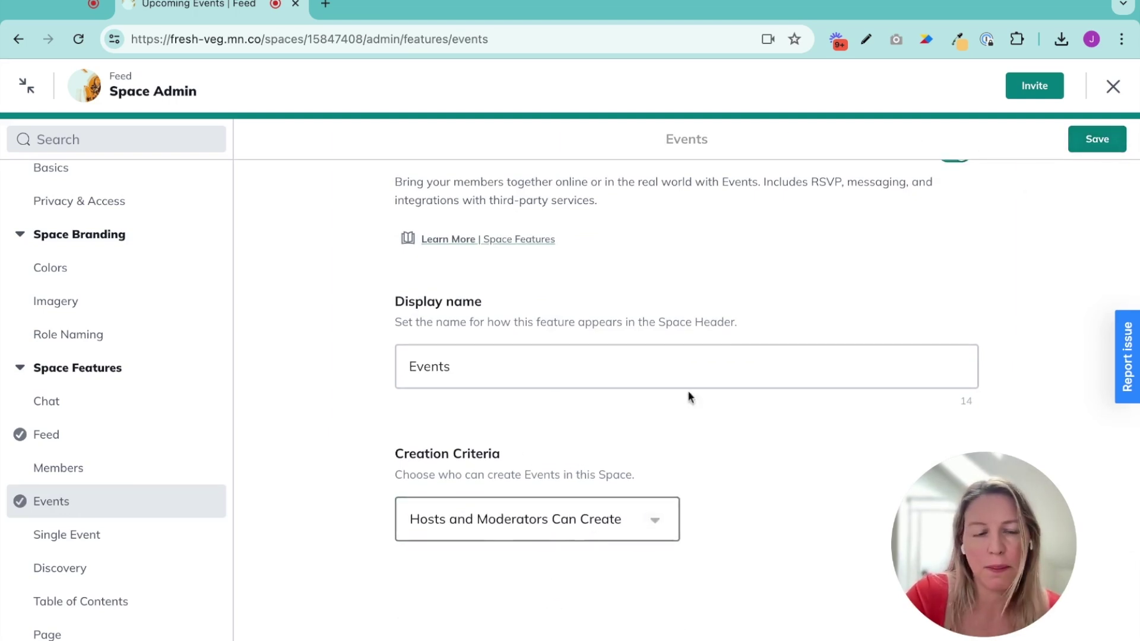
click(1095, 141)
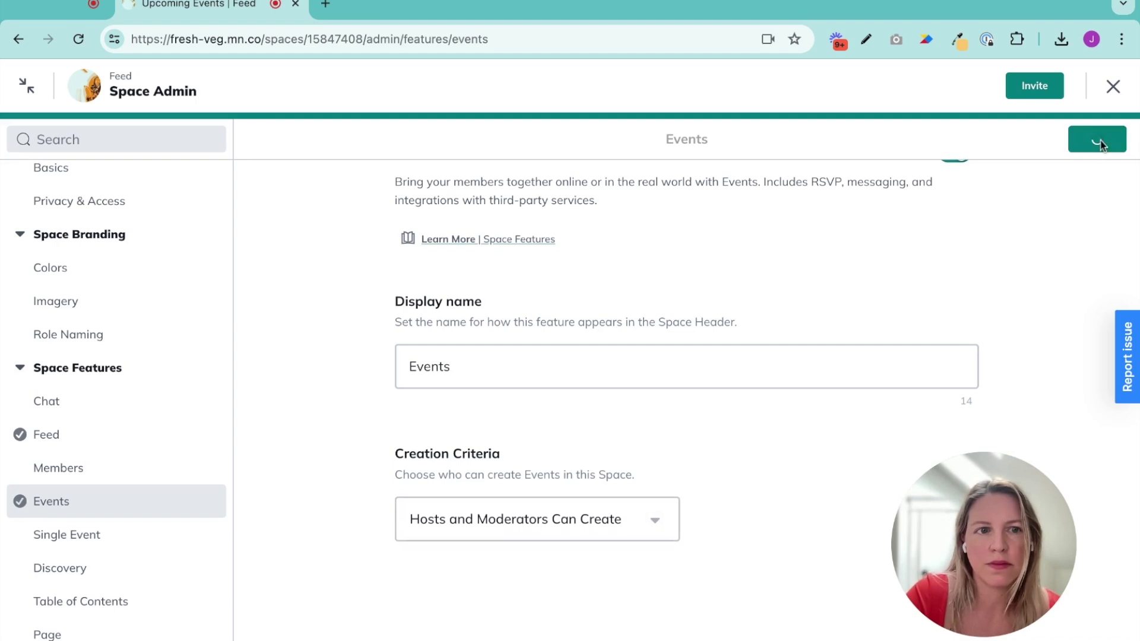
click(1113, 87)
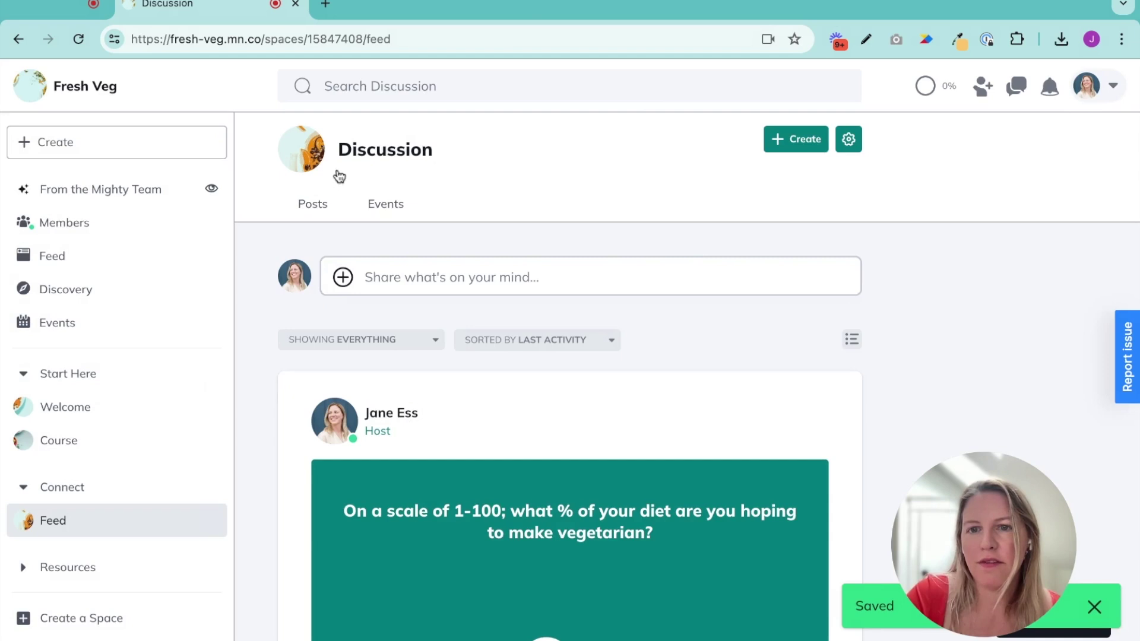
Reload the page to show the Feed name and expand Resources in the sidebar
click(77, 39)
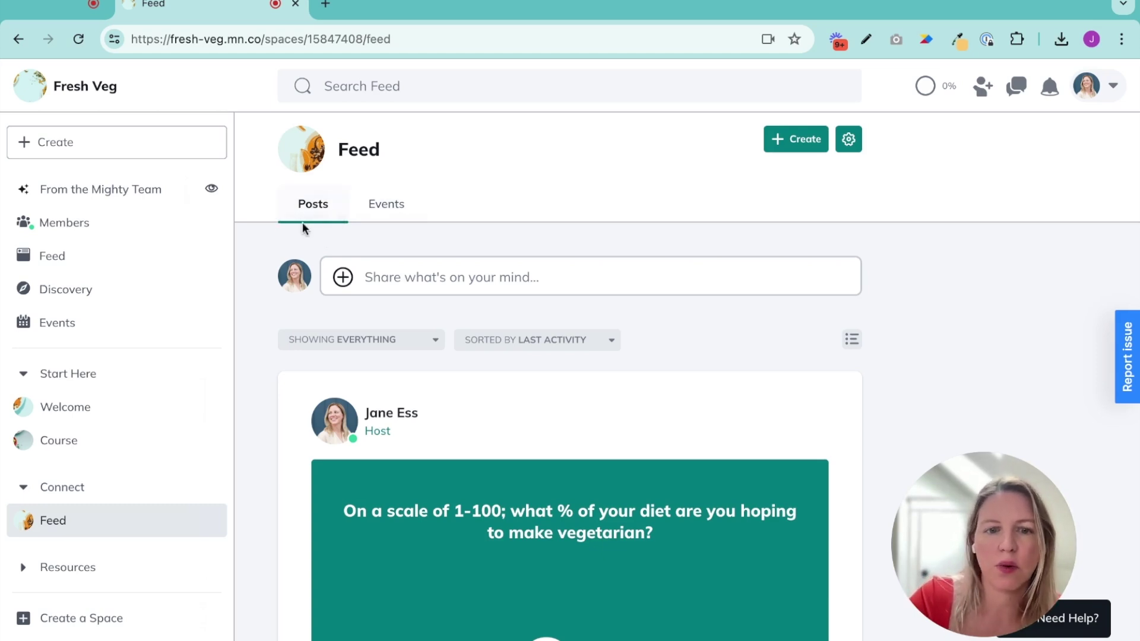
click(581, 338)
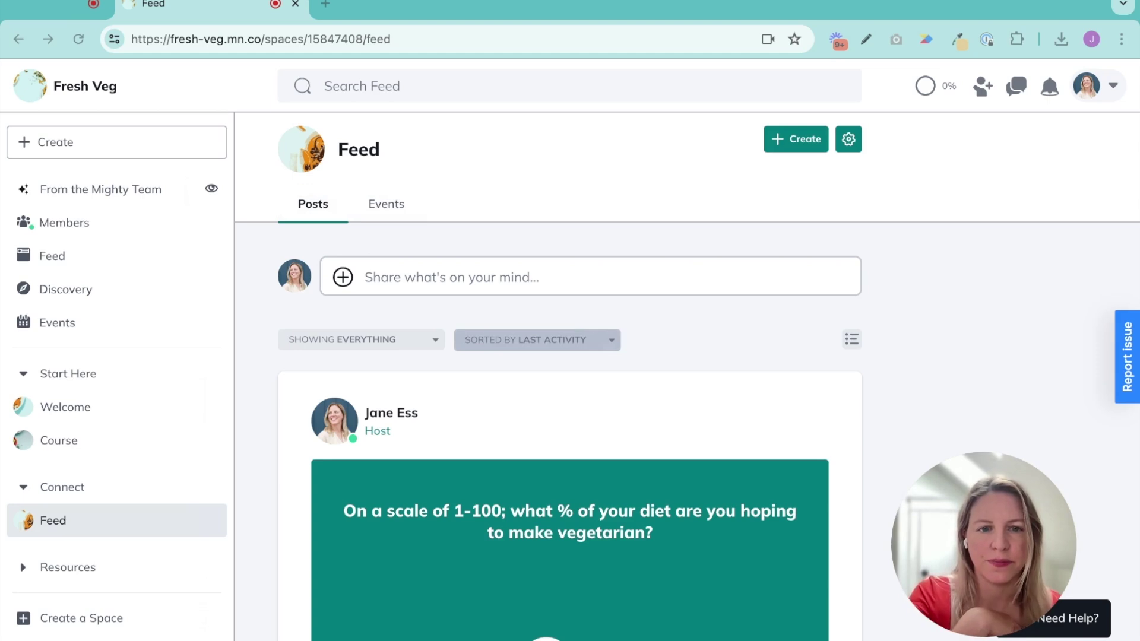
scroll(119, 534, down, 1)
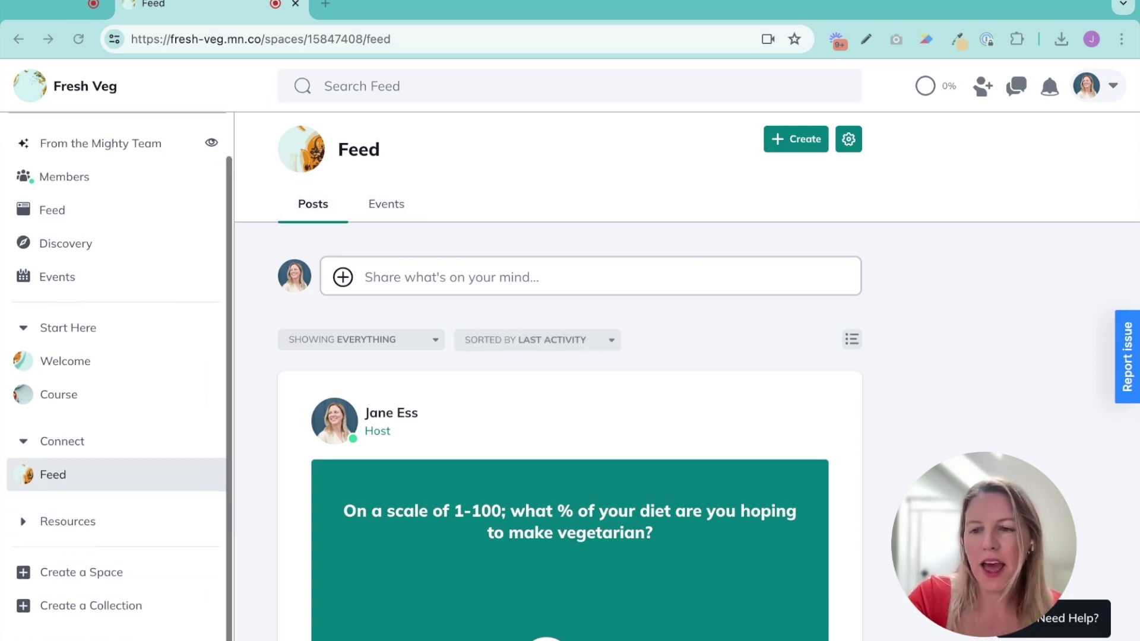
click(23, 520)
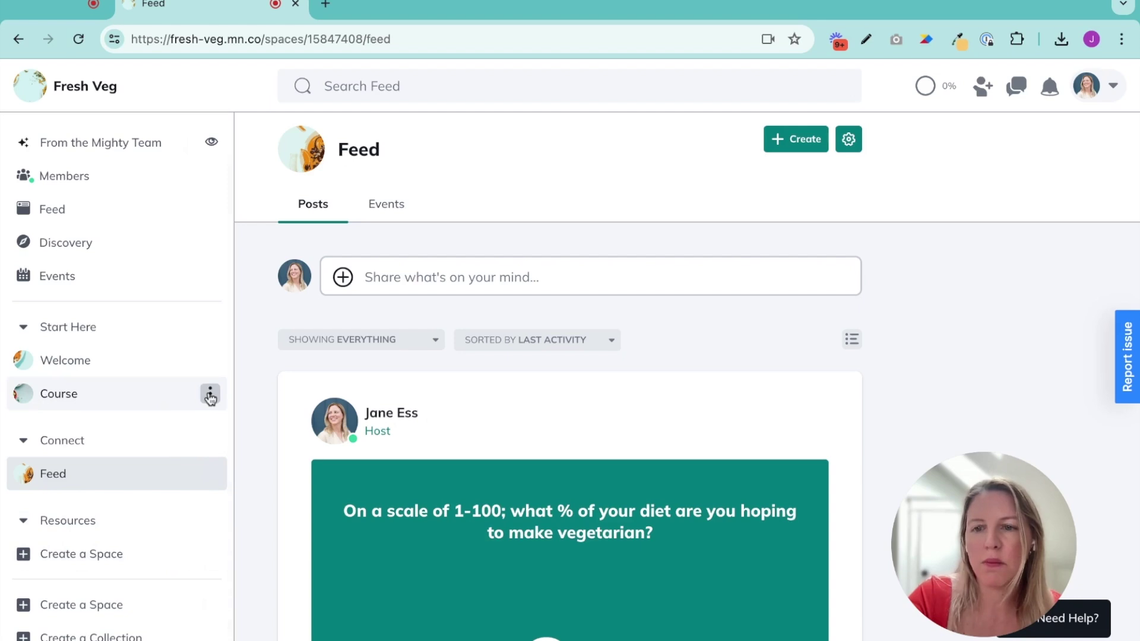
click(210, 396)
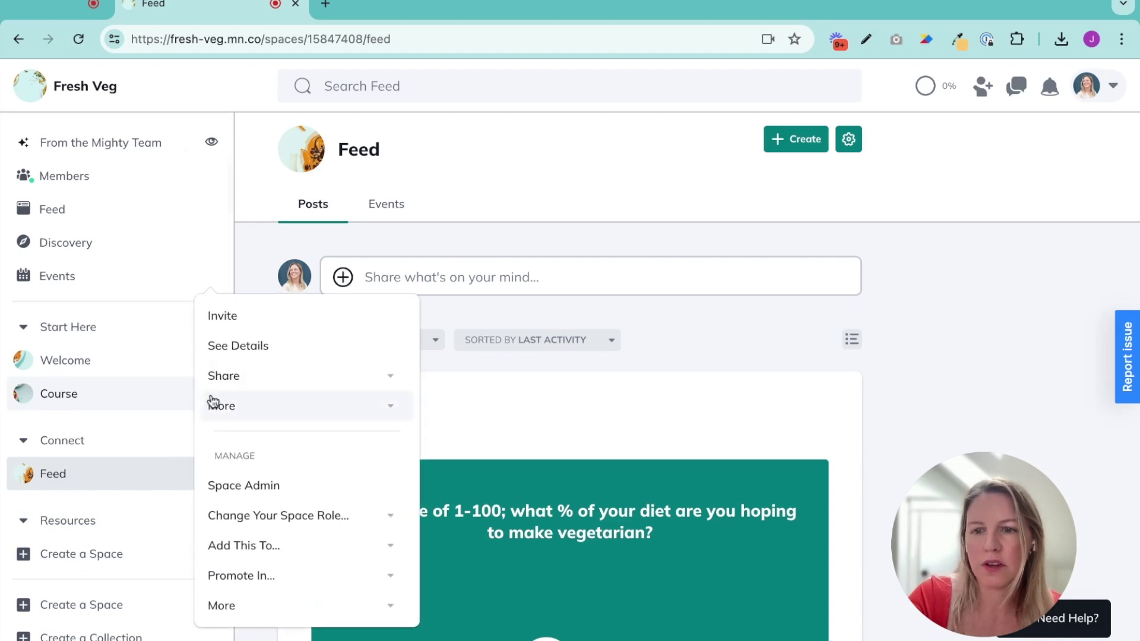
In the Course space's Space Admin, set its collection to Resources and save
click(254, 486)
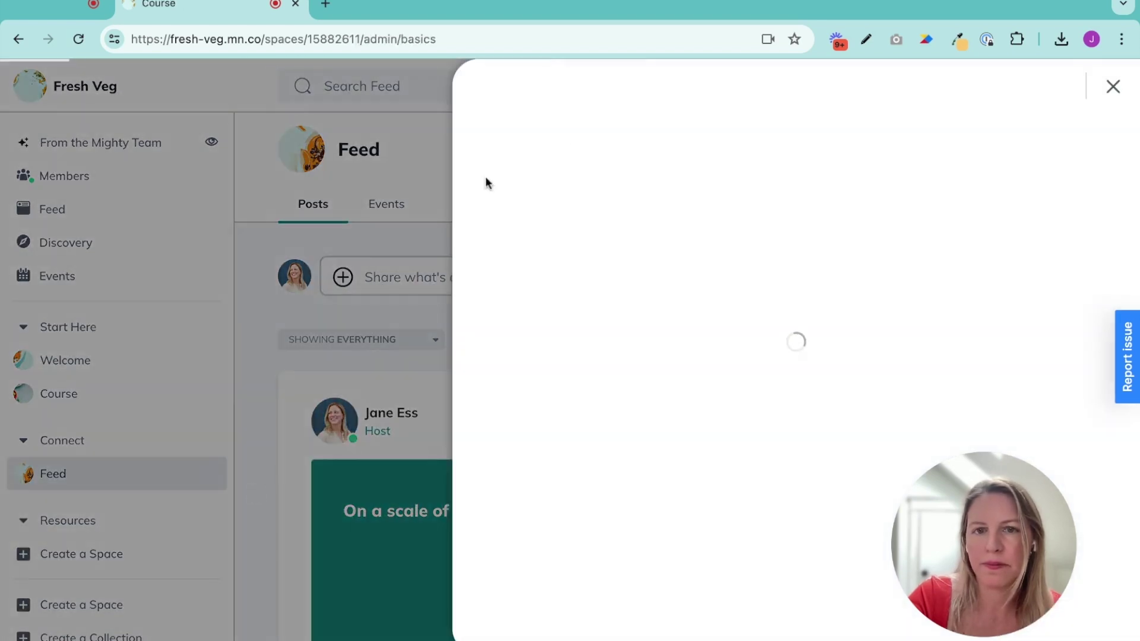
scroll(574, 136, down, 4)
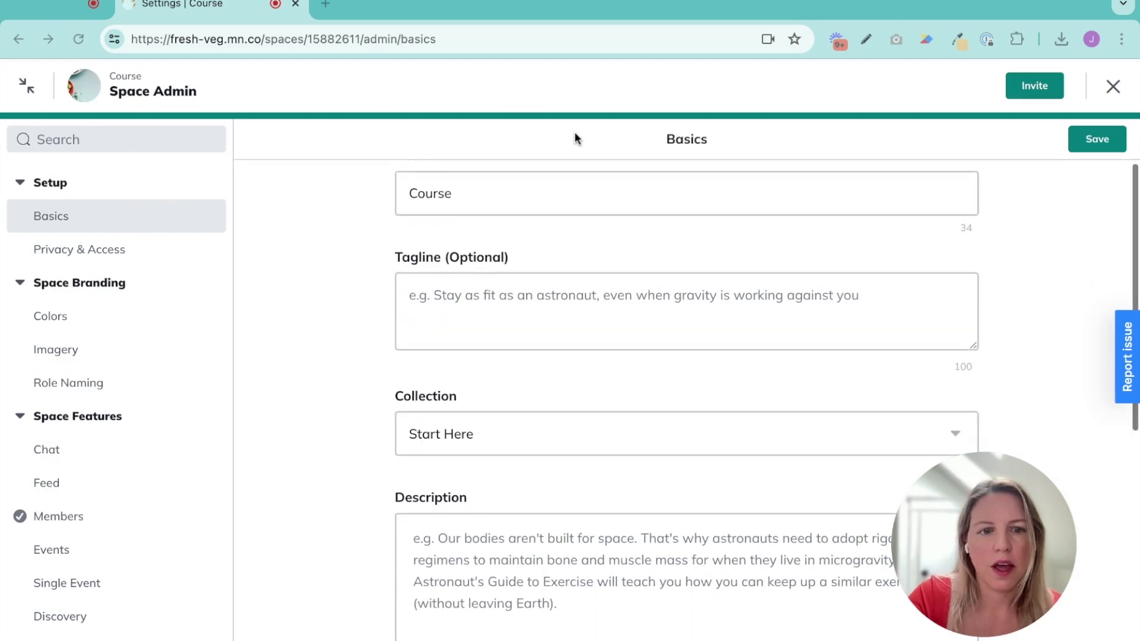
click(606, 308)
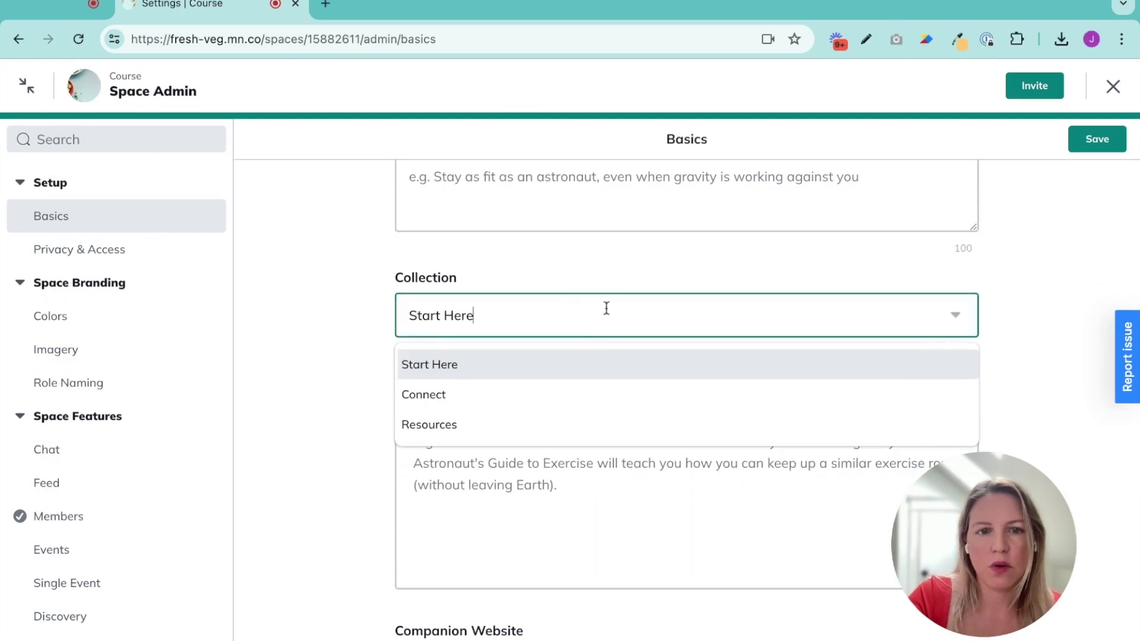
click(462, 426)
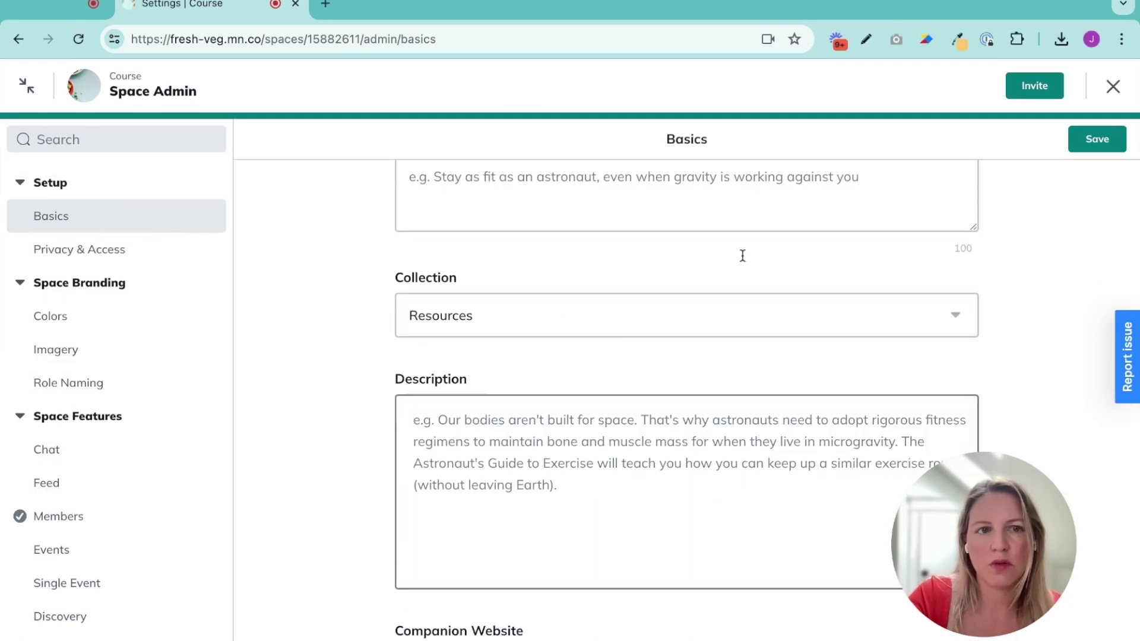
click(1091, 138)
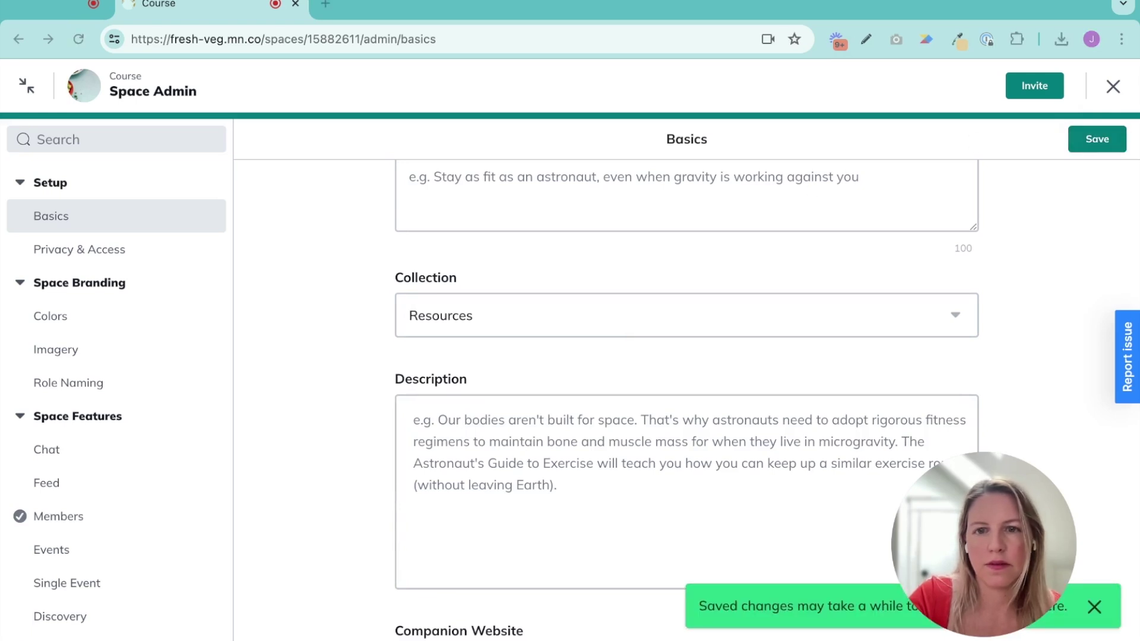
Close the admin settings, open the Course space, check its Members, then return to Course Materials
click(1112, 86)
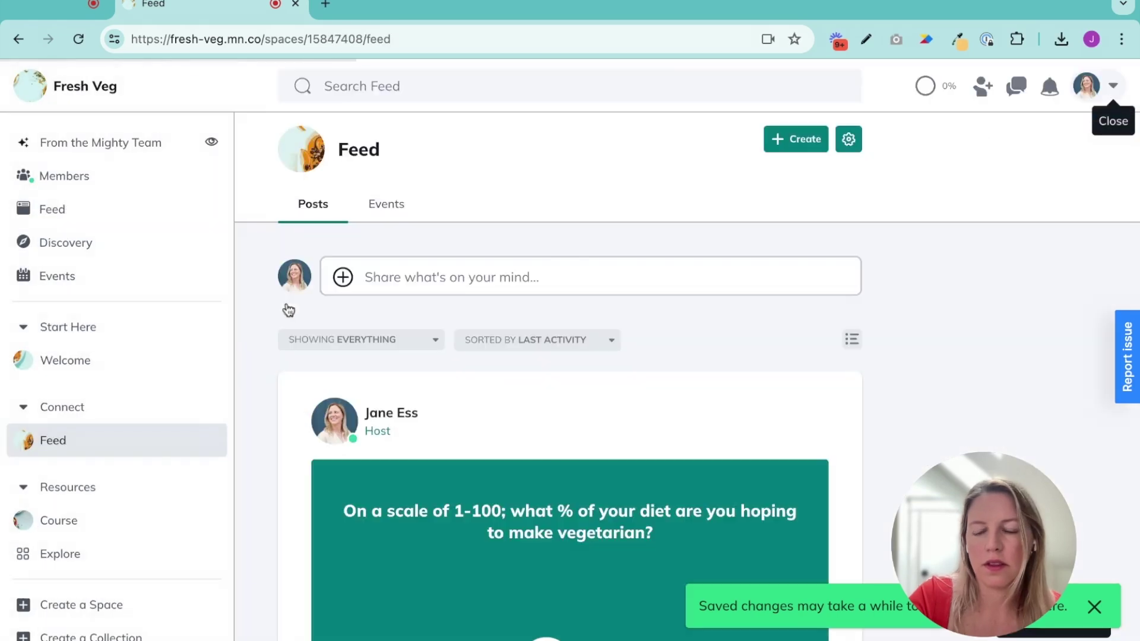
click(59, 523)
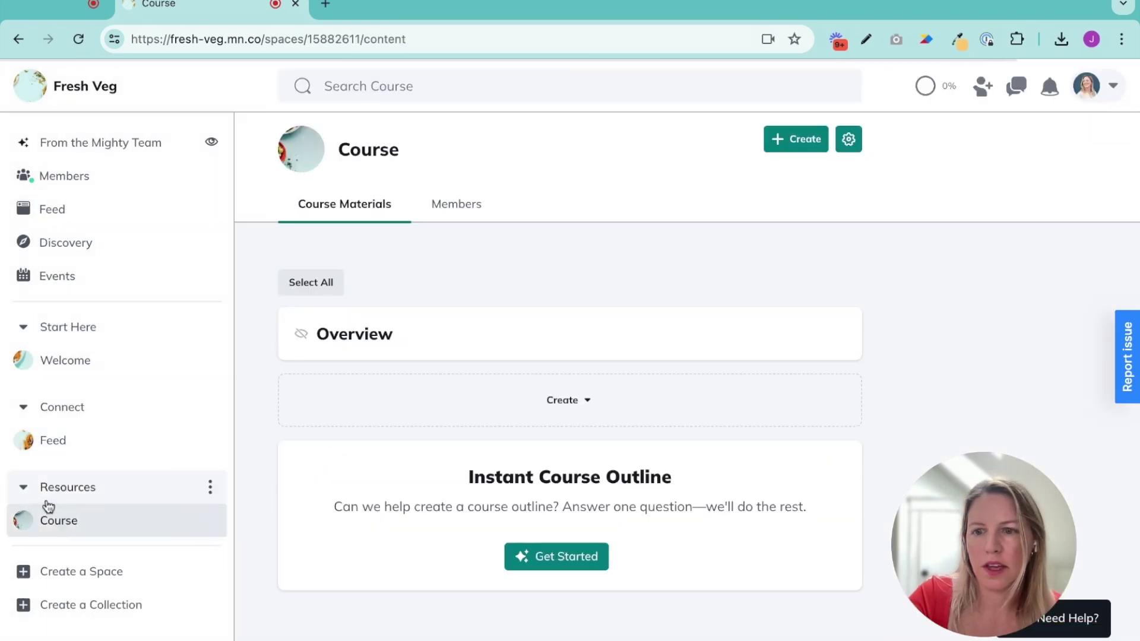
click(457, 206)
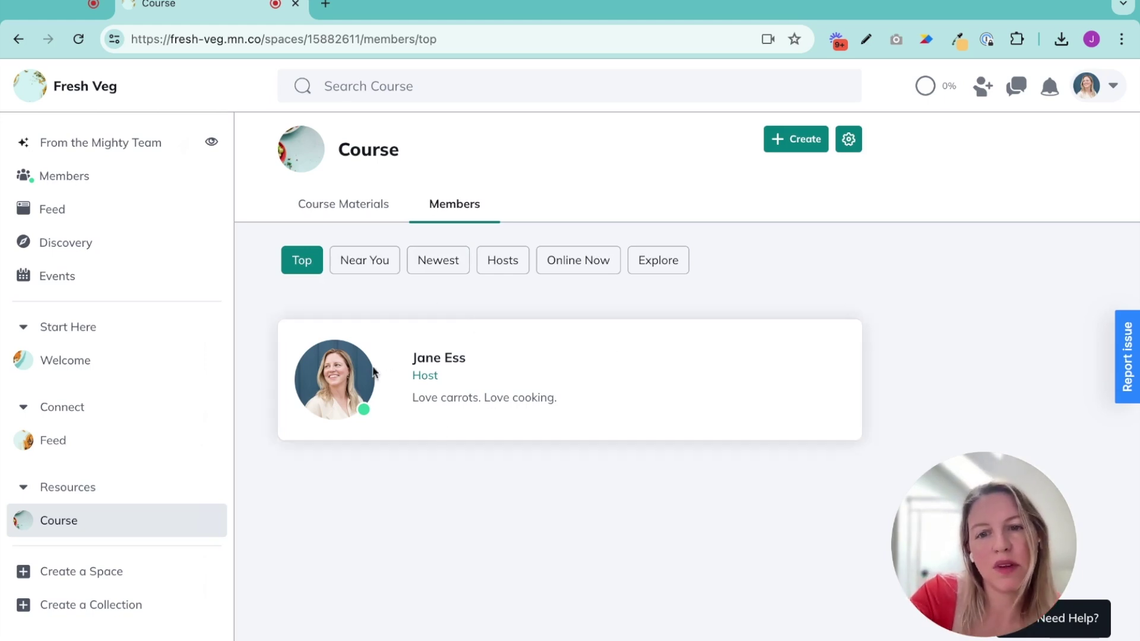
click(339, 216)
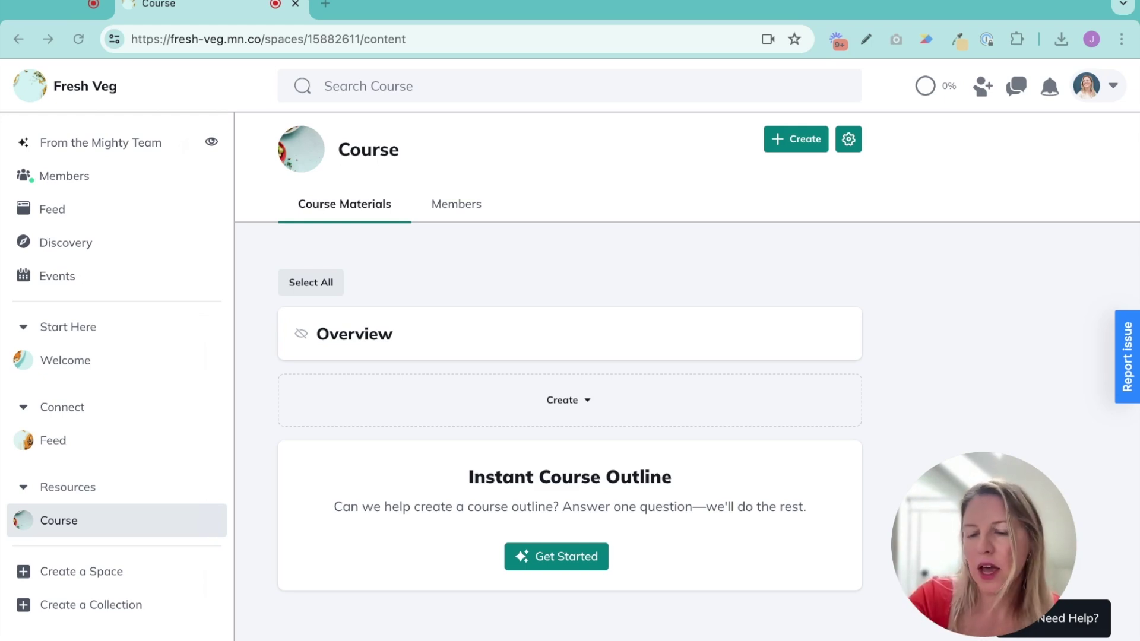
click(73, 579)
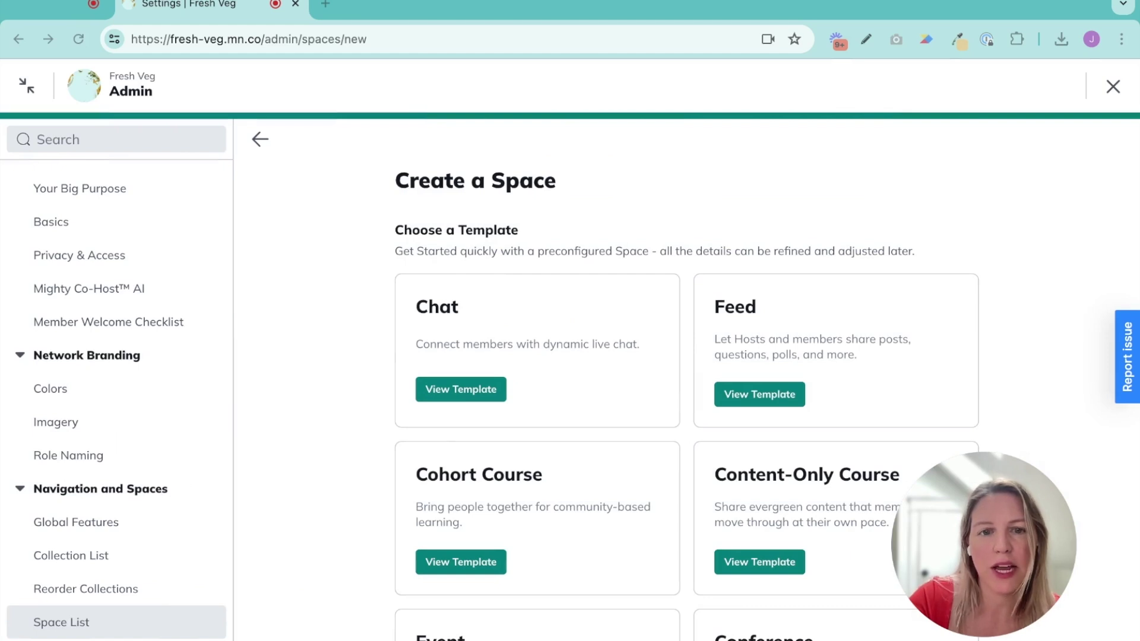
Start a Chat-template space named Chat with the tagline 'Meet other members and say'
click(460, 389)
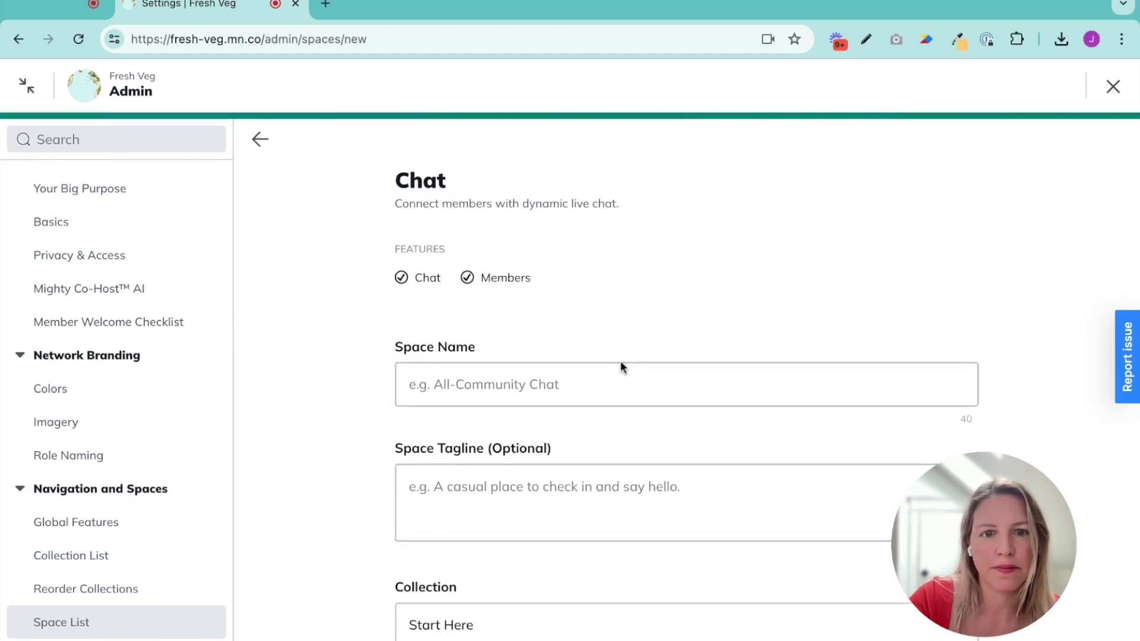
click(501, 385)
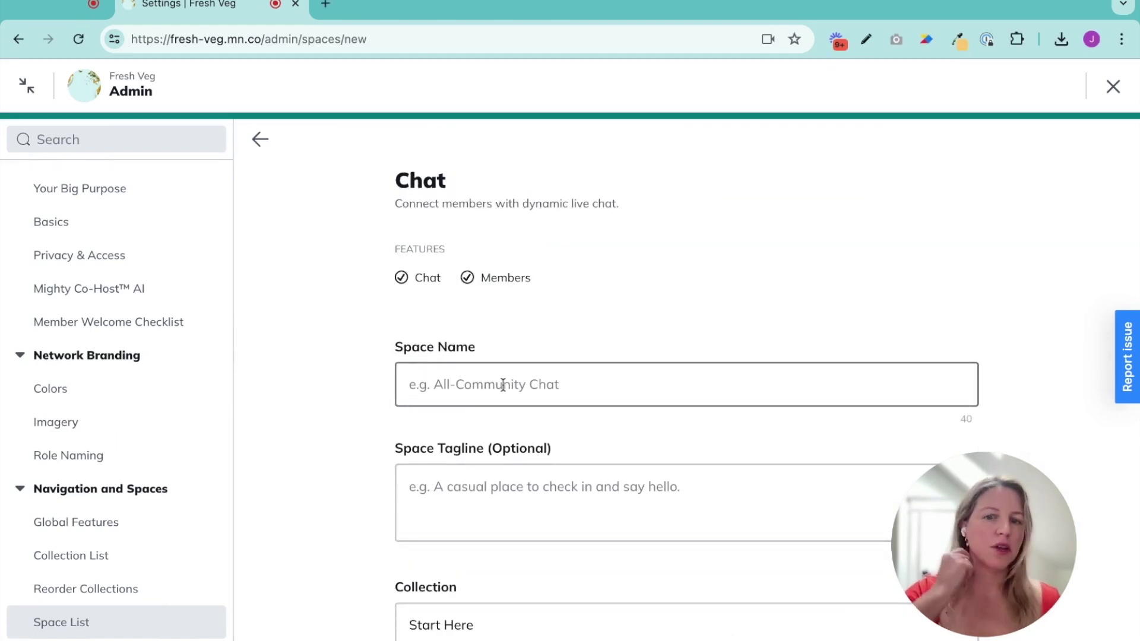
text(Chat)
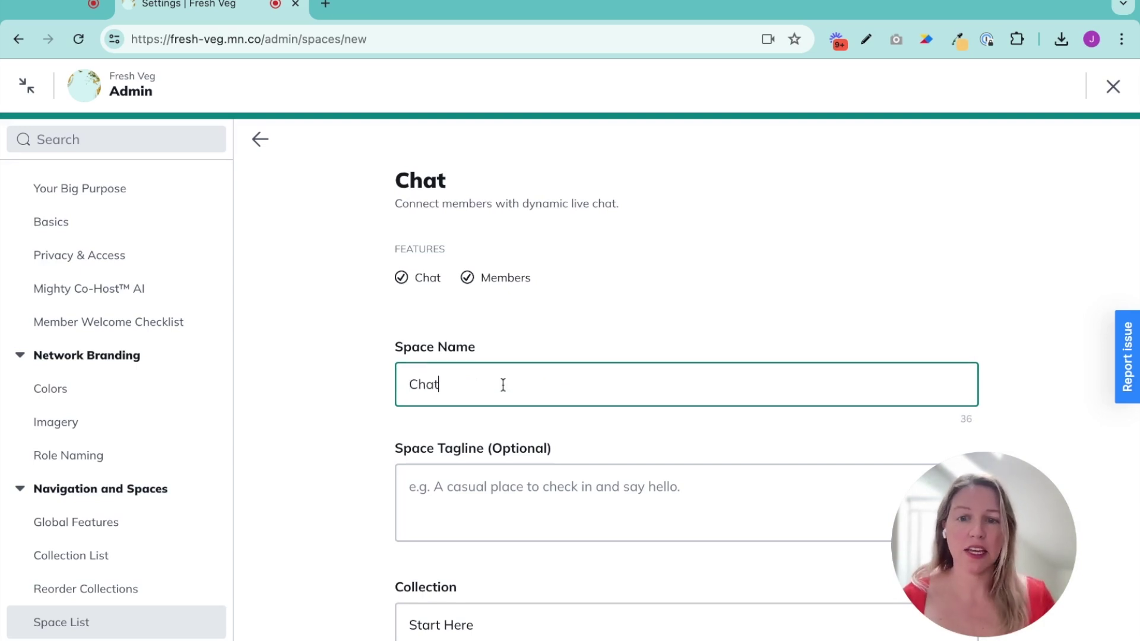
scroll(590, 379, down, 1)
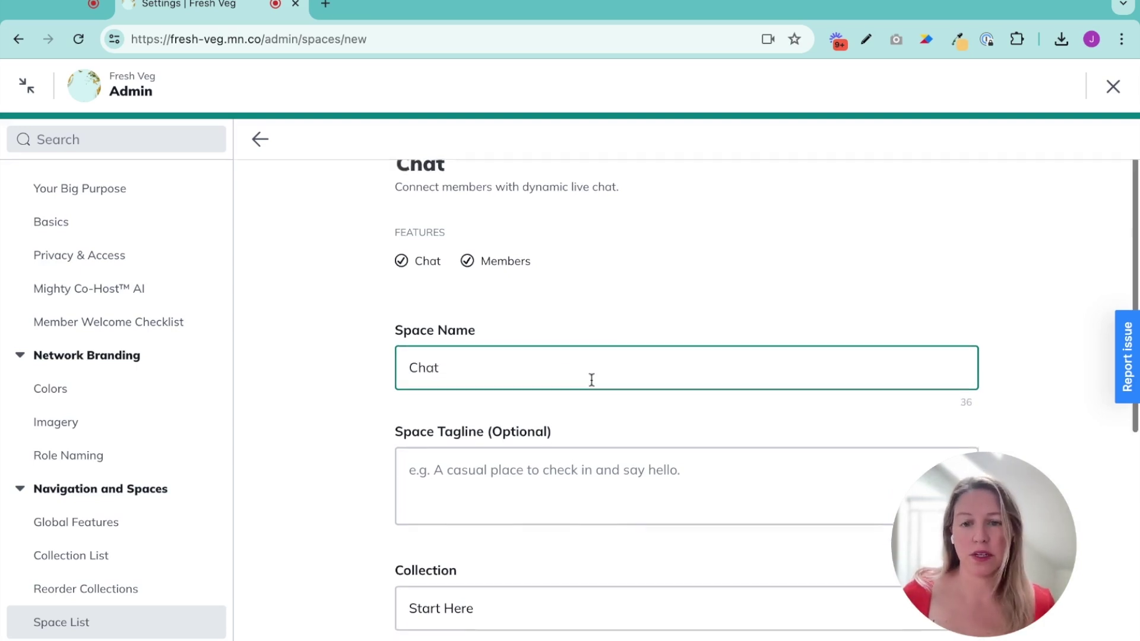
click(450, 480)
text(Meet )
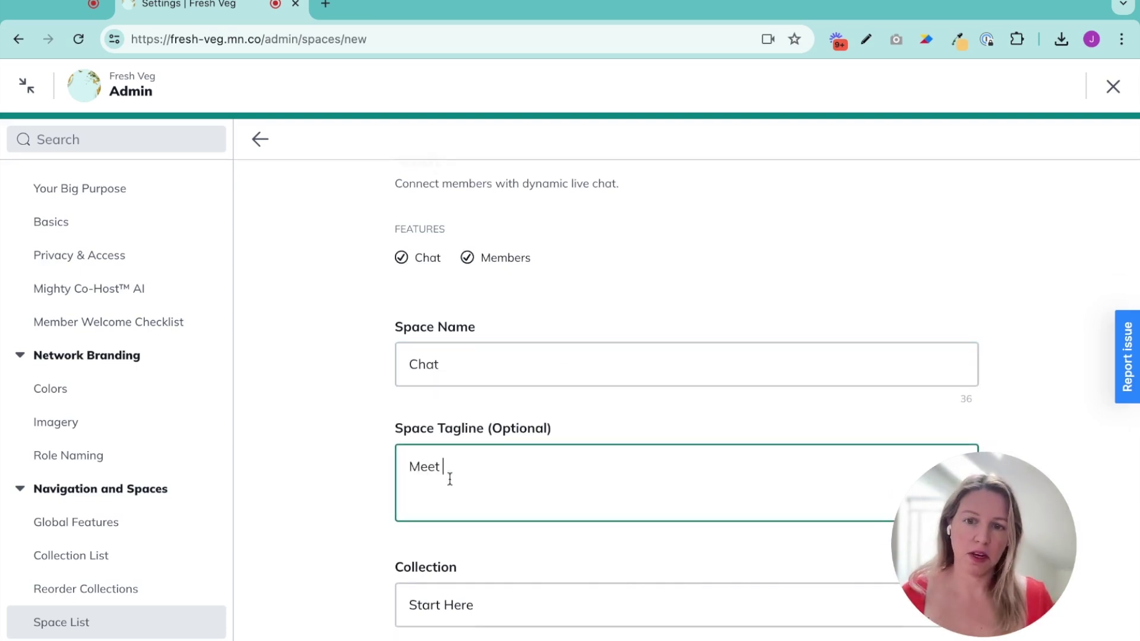
text(other members and say hello)
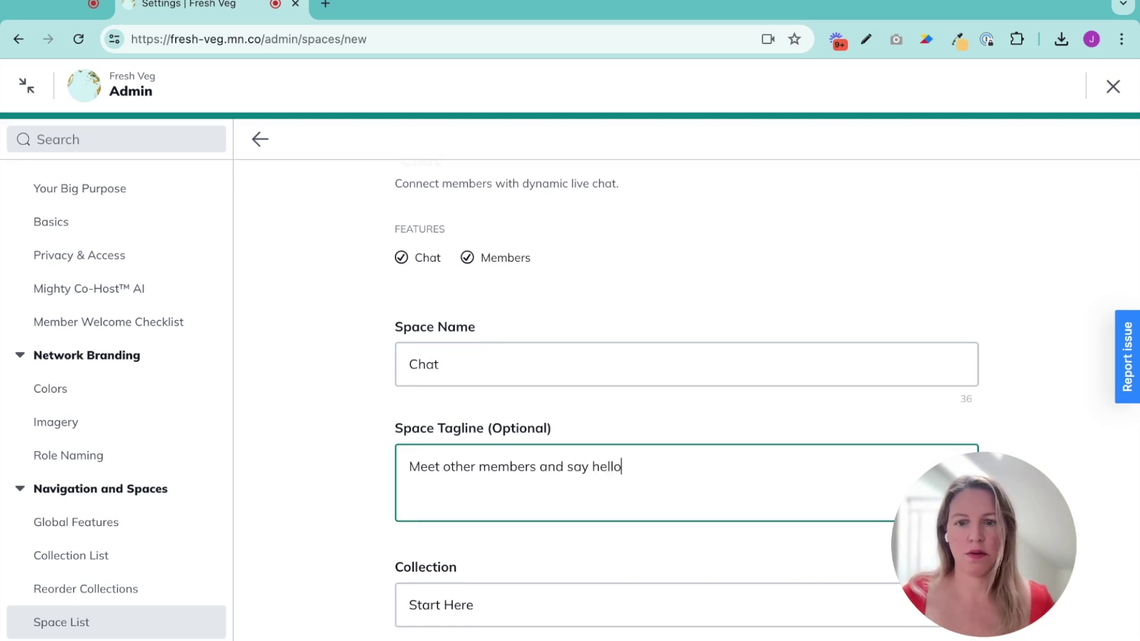
Put the new Chat space in Connect, make it Public, and auto-add all members
scroll(374, 463, down, 2)
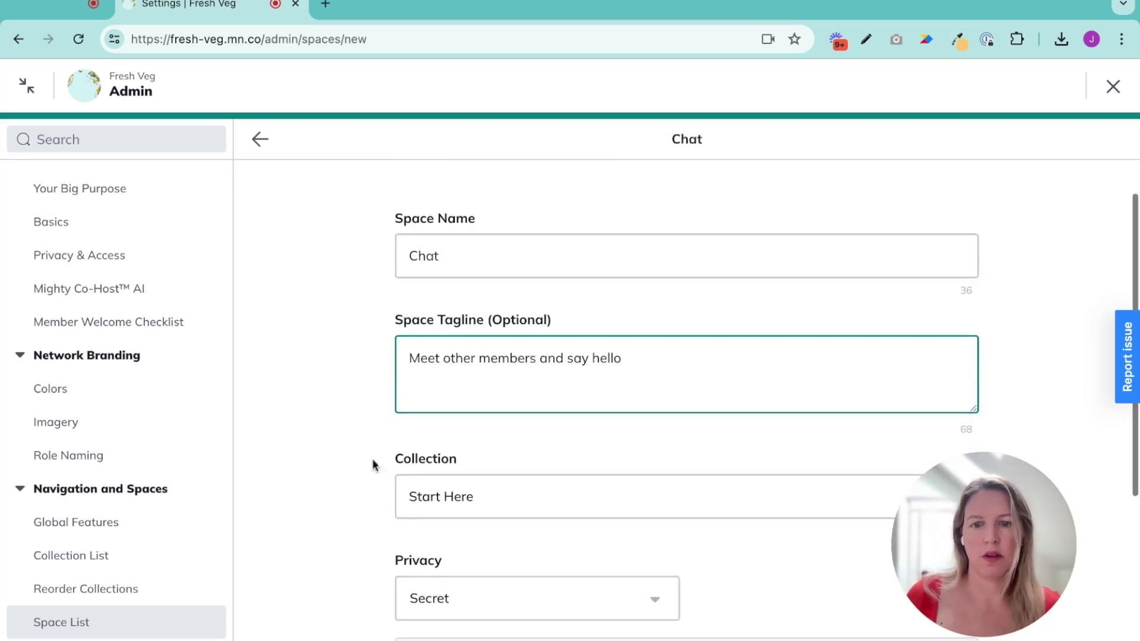
click(457, 493)
click(457, 582)
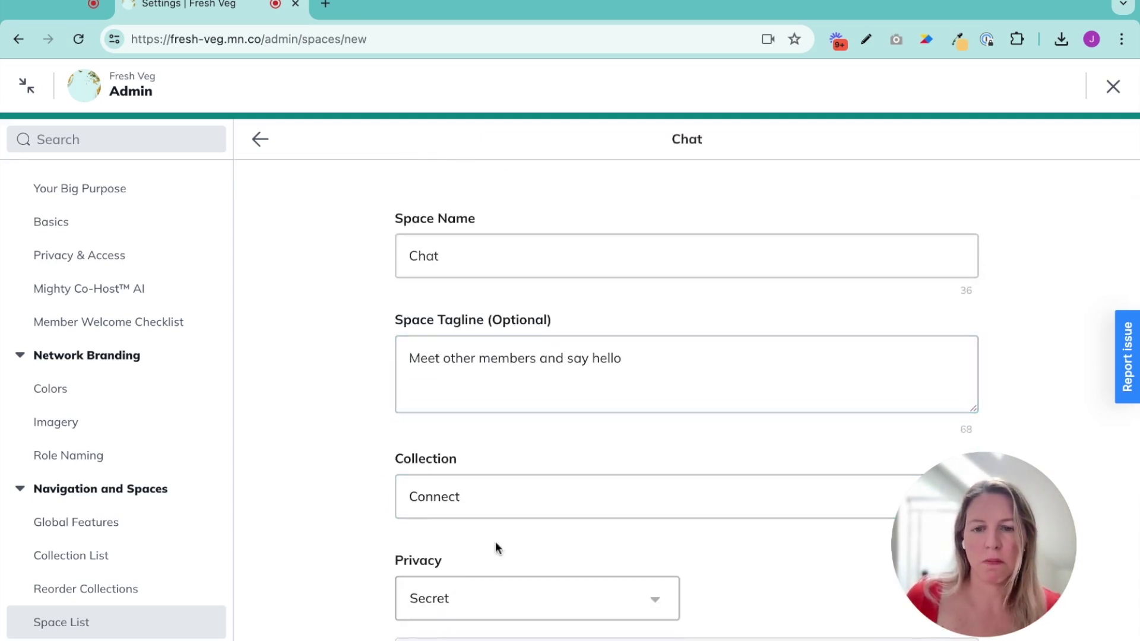
scroll(475, 486, down, 1)
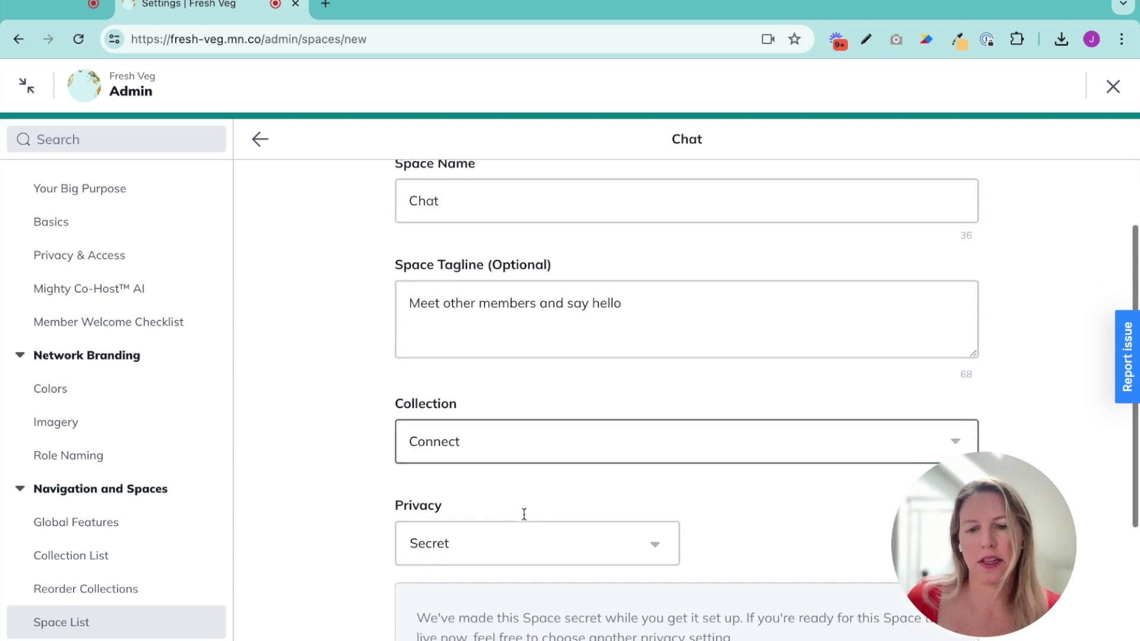
click(463, 528)
click(461, 592)
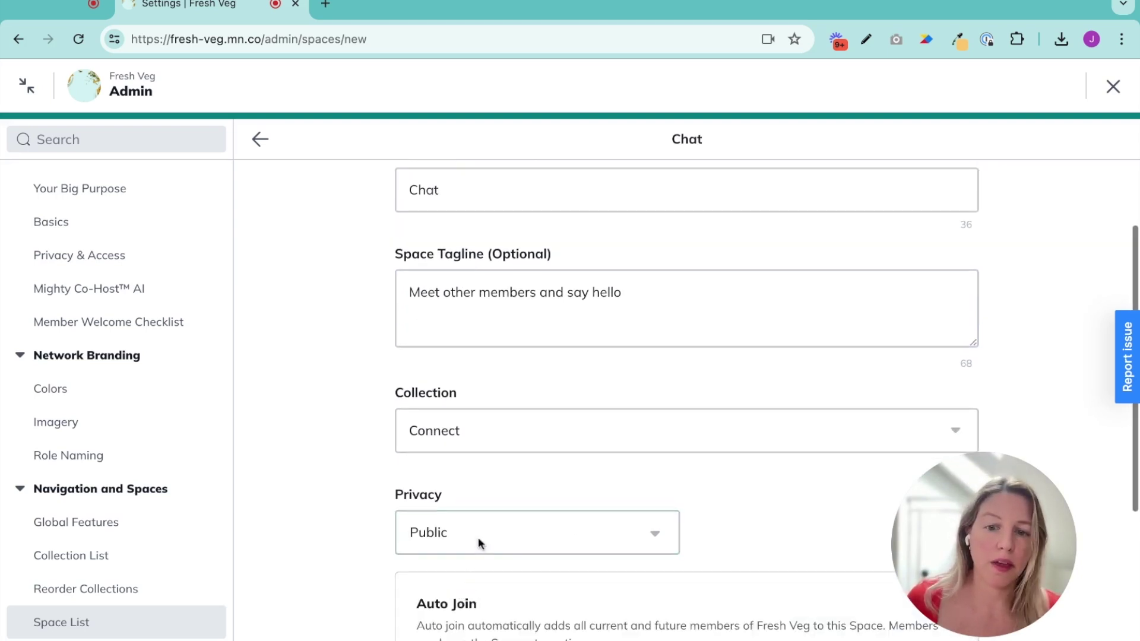
scroll(516, 463, down, 2)
click(428, 561)
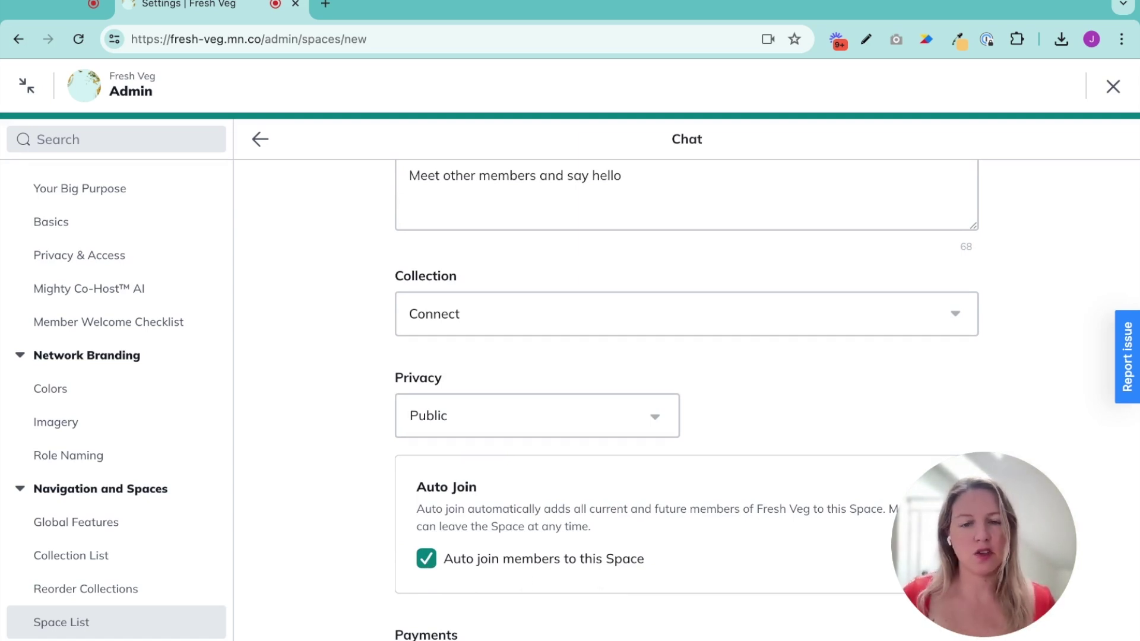
Create the Chat space, tick both Auto Join confirmations, and enable Auto Join
scroll(574, 531, down, 2)
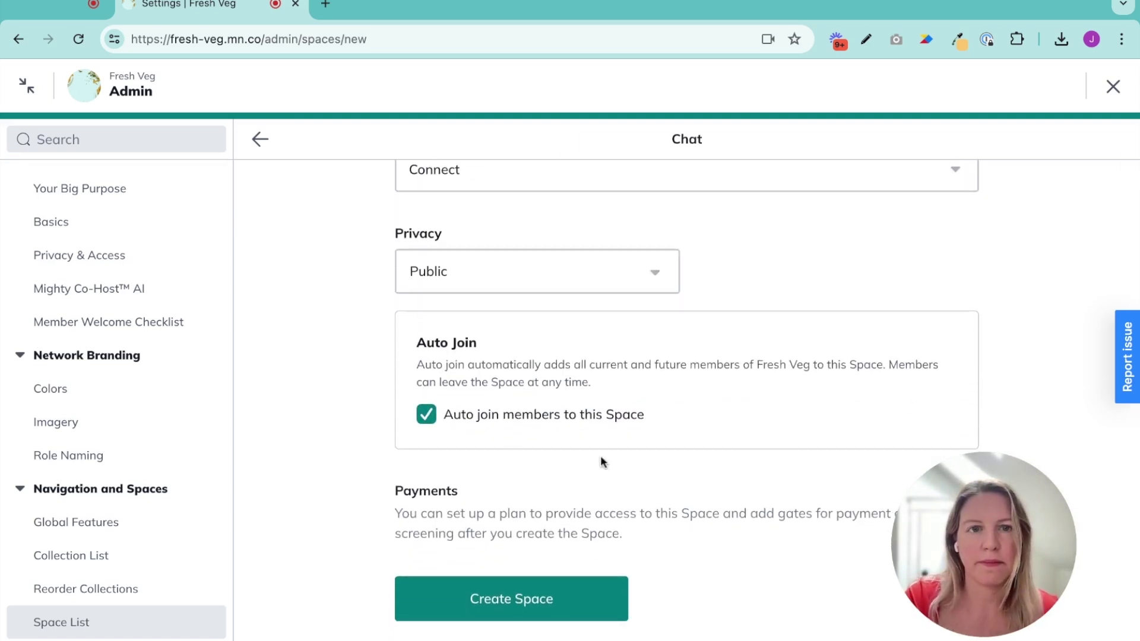
click(528, 600)
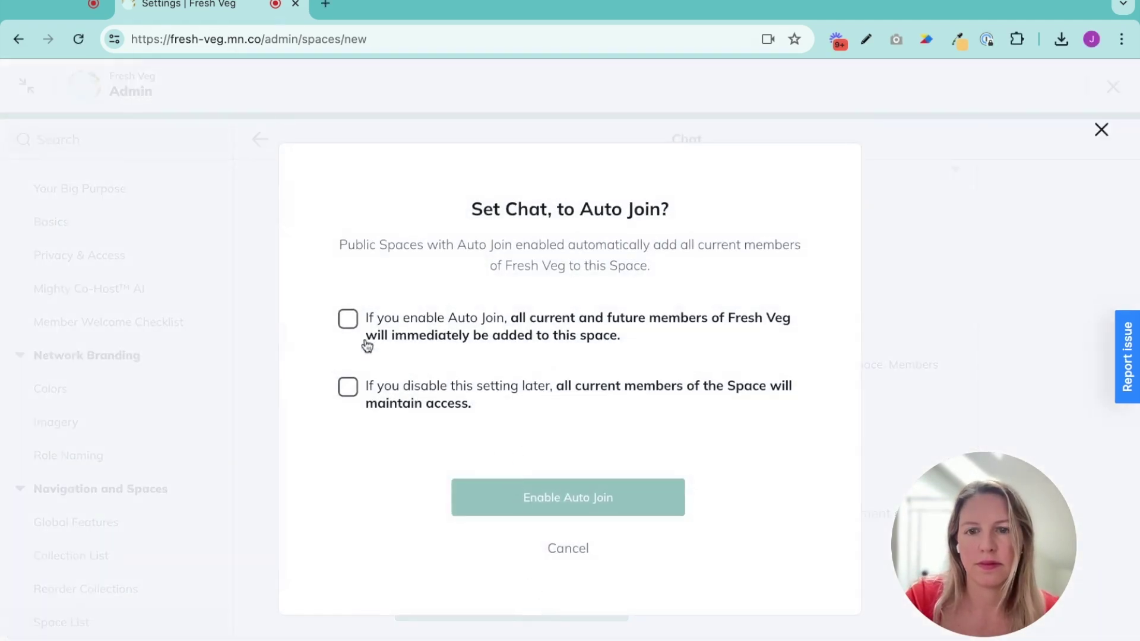
click(348, 315)
click(348, 383)
click(568, 498)
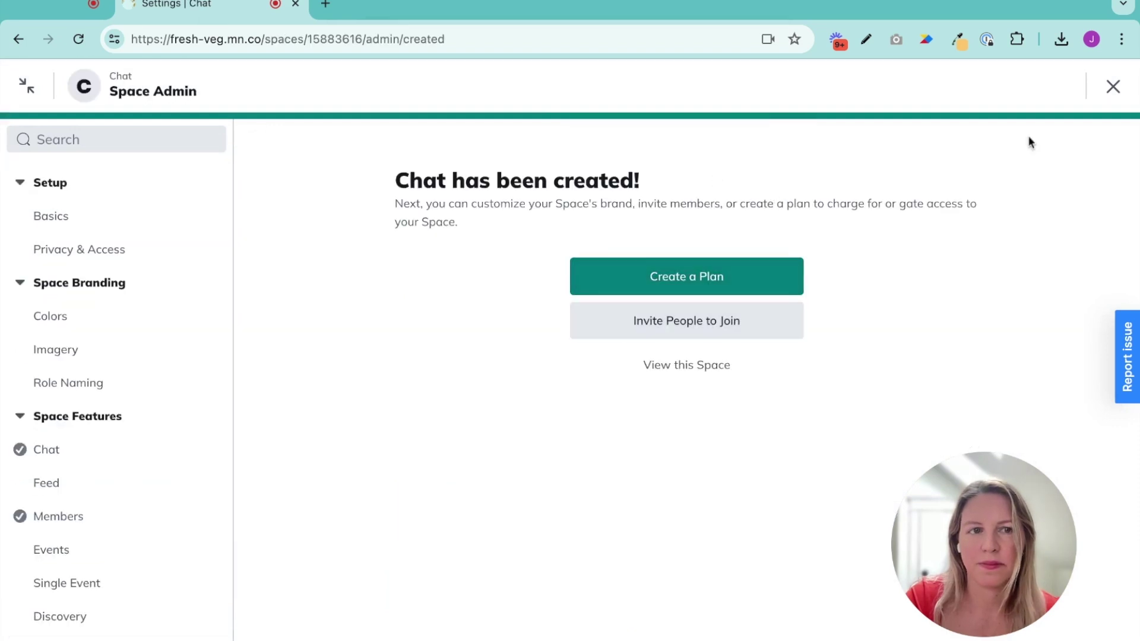
Post 'Hi everybody! welcome' in the Chat space and dismiss the replies tip
click(1111, 88)
scroll(247, 354, down, 2)
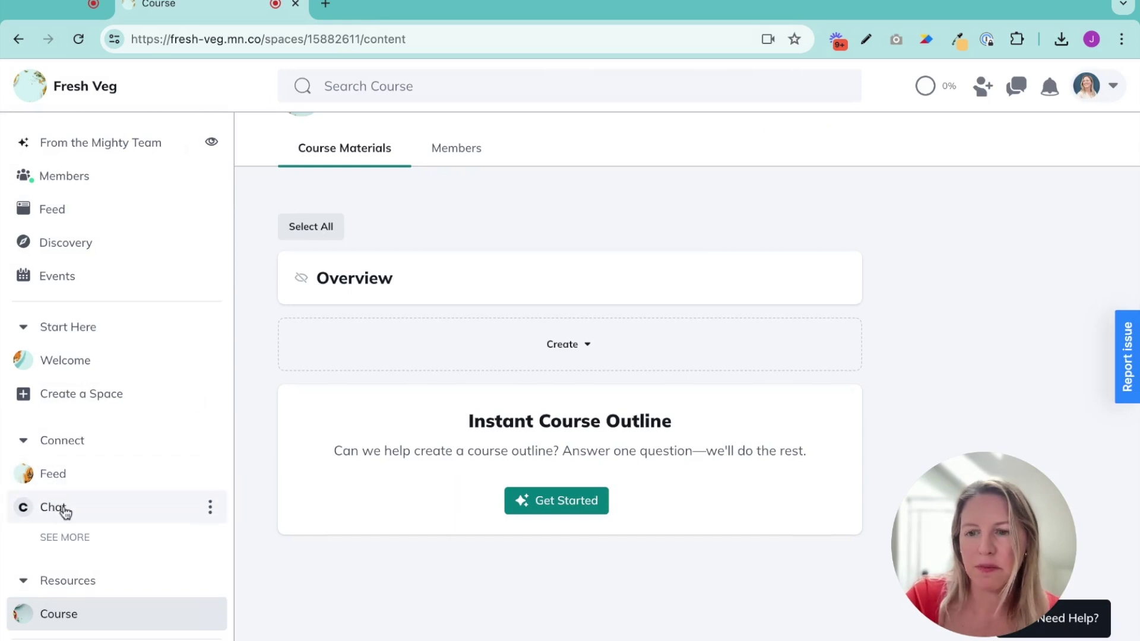
click(64, 511)
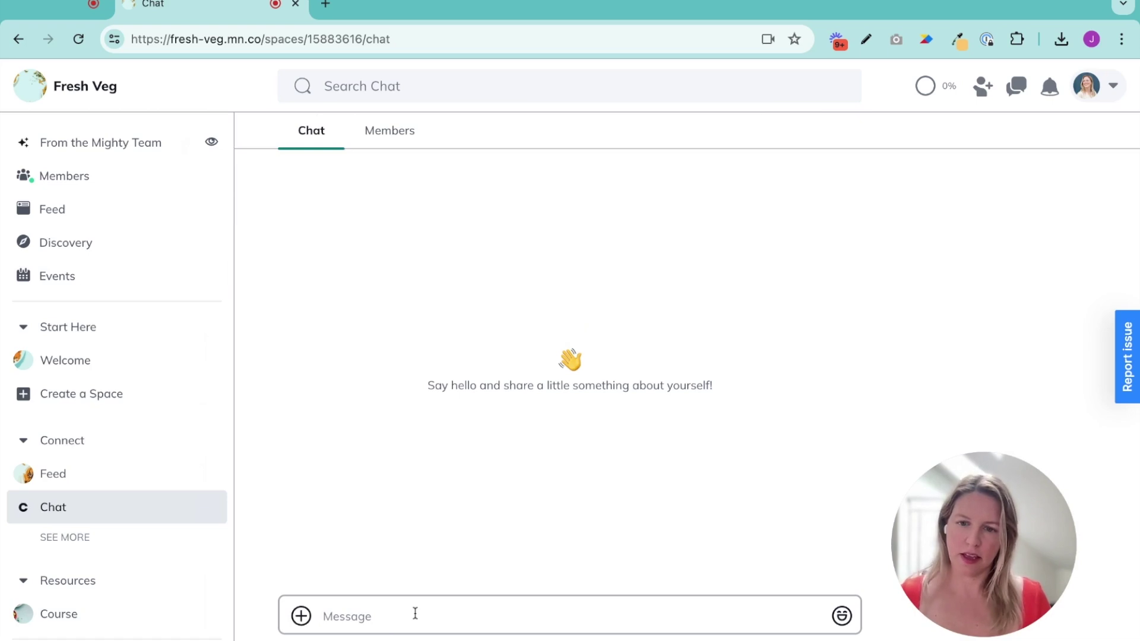
click(415, 613)
text(Hi everybod)
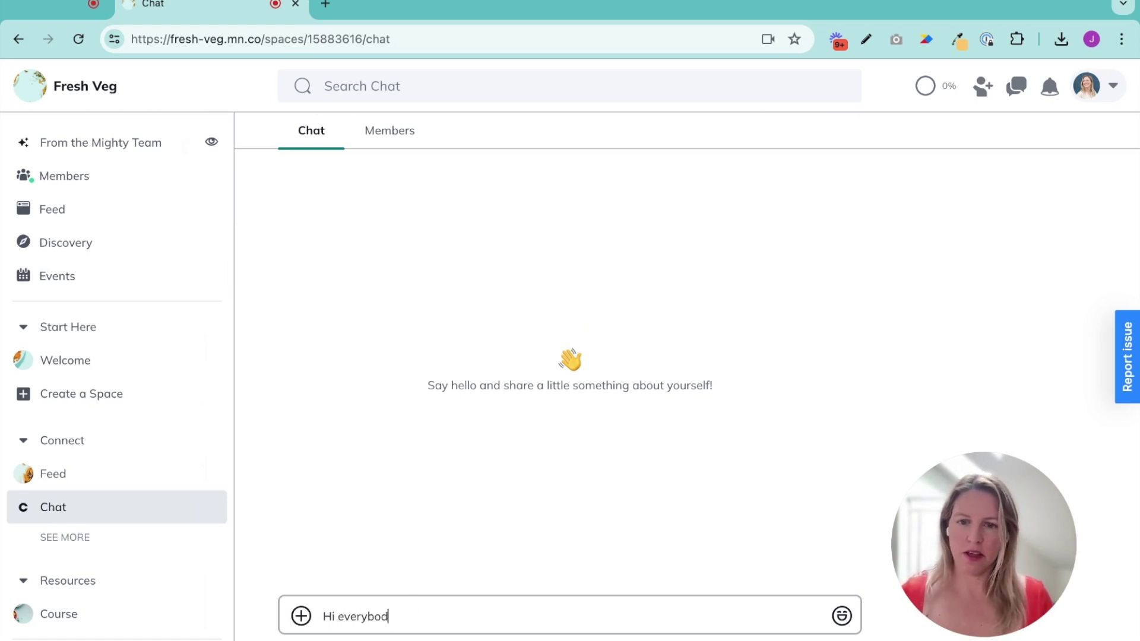
text(y! welcome)
key(Return)
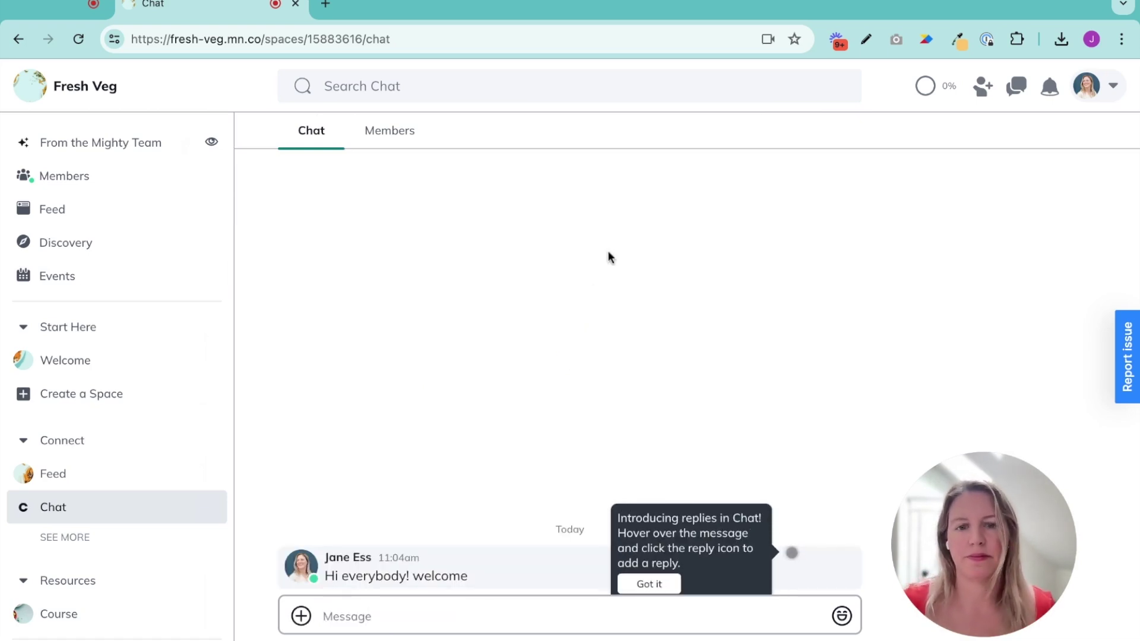
click(653, 585)
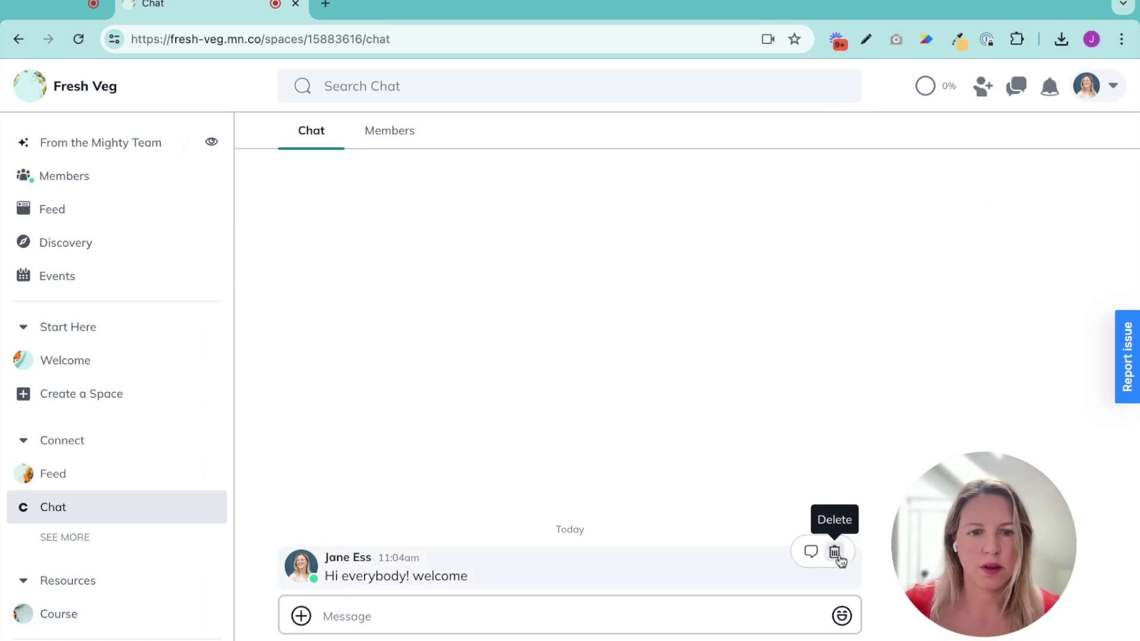
Reply 'what's up?' under the welcome message and return to the Chat page
click(811, 552)
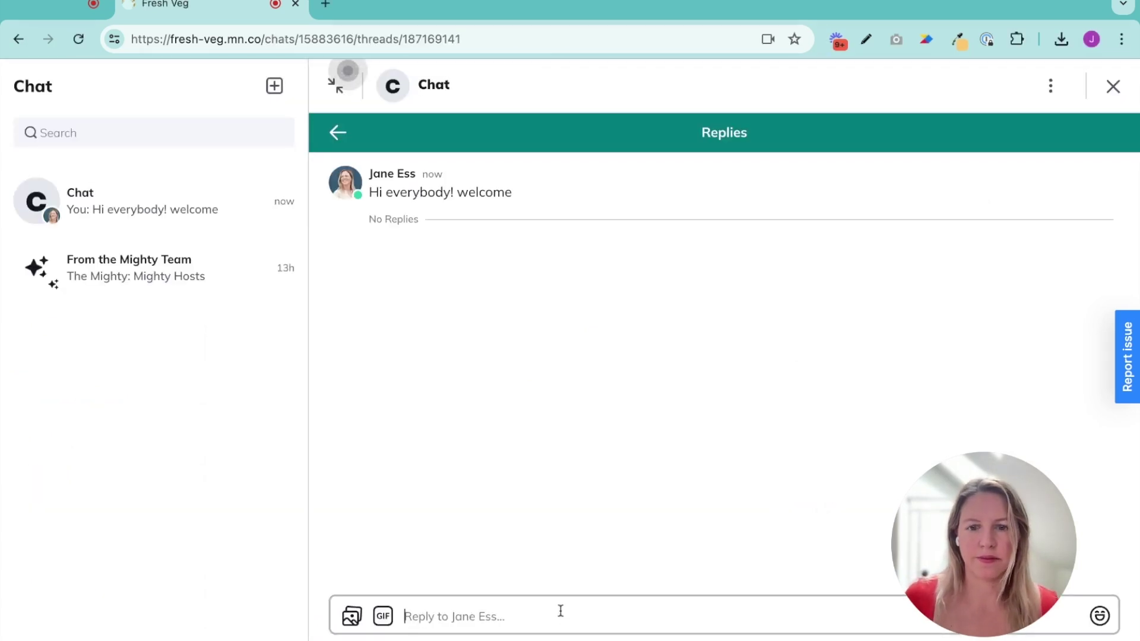
click(556, 604)
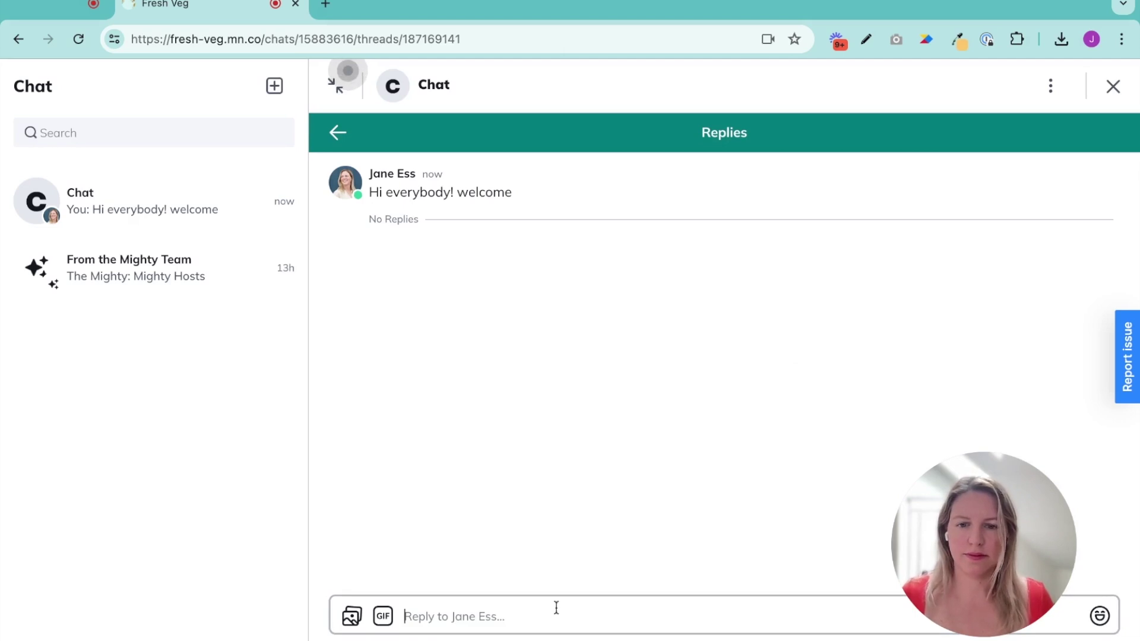
text(what's up?)
key(Return)
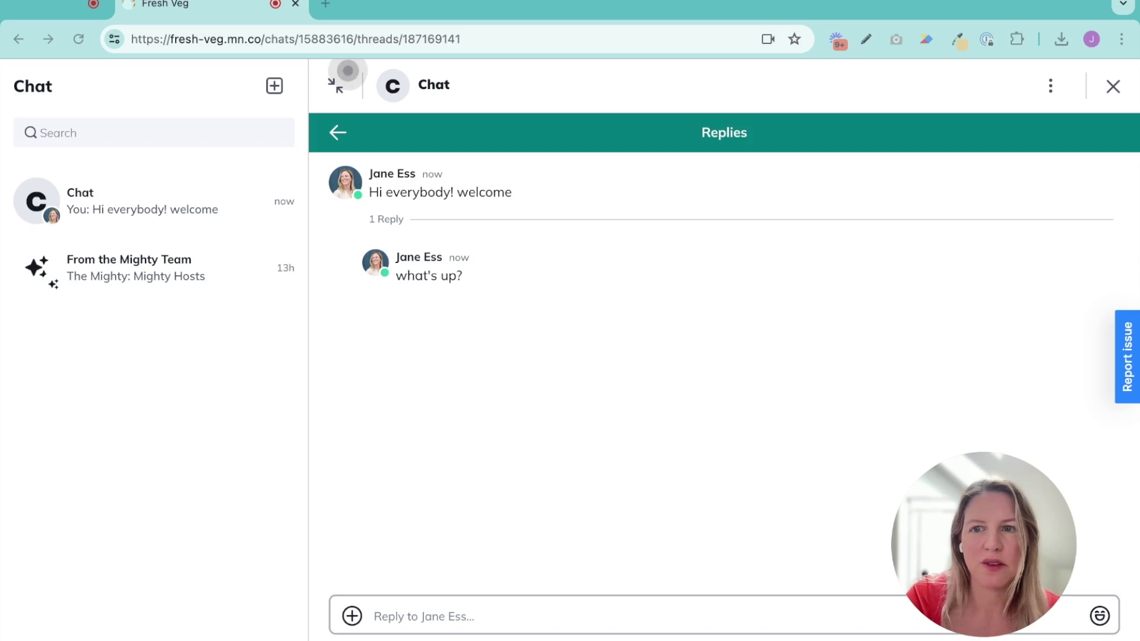
click(346, 72)
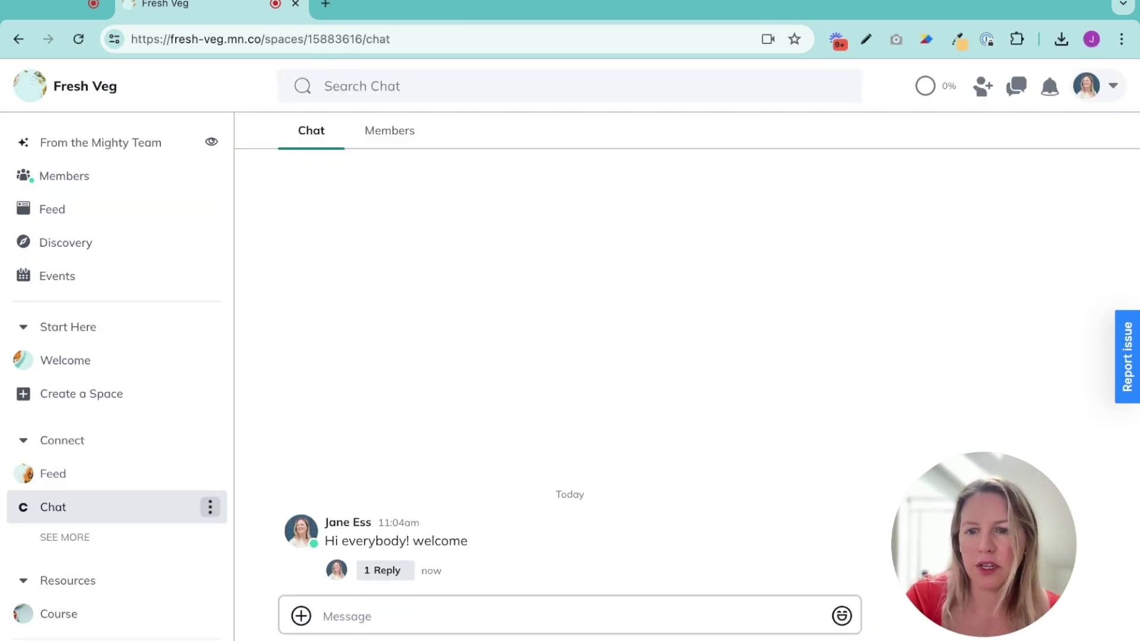
click(209, 506)
Switch off and save the Chat space's Members feature, then reload the Chat space
click(250, 494)
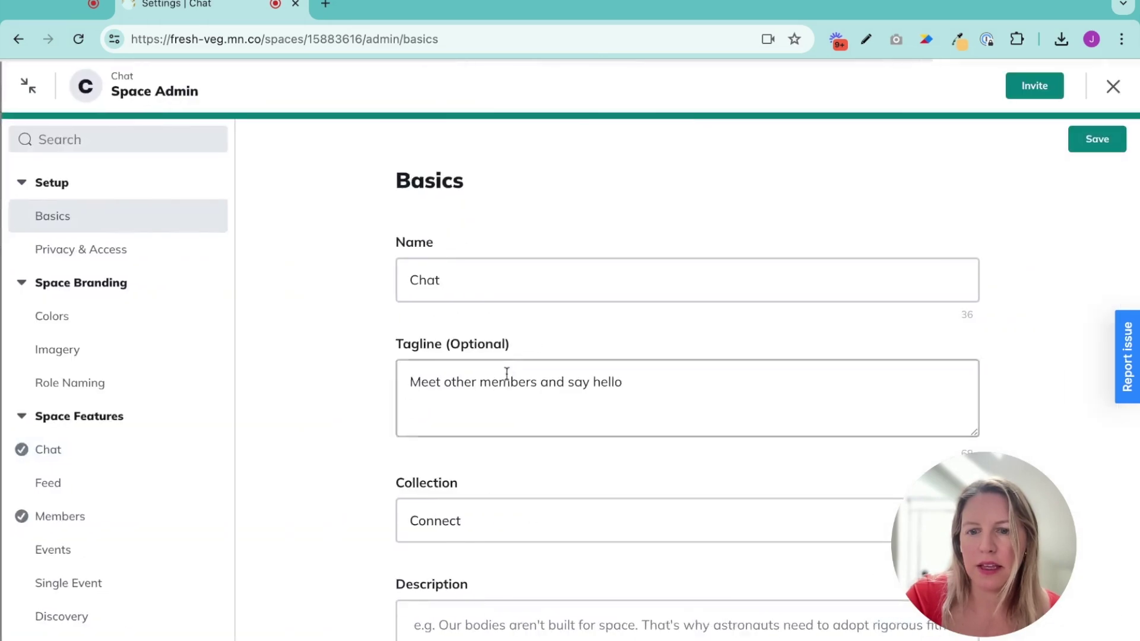
scroll(83, 497, down, 2)
click(20, 407)
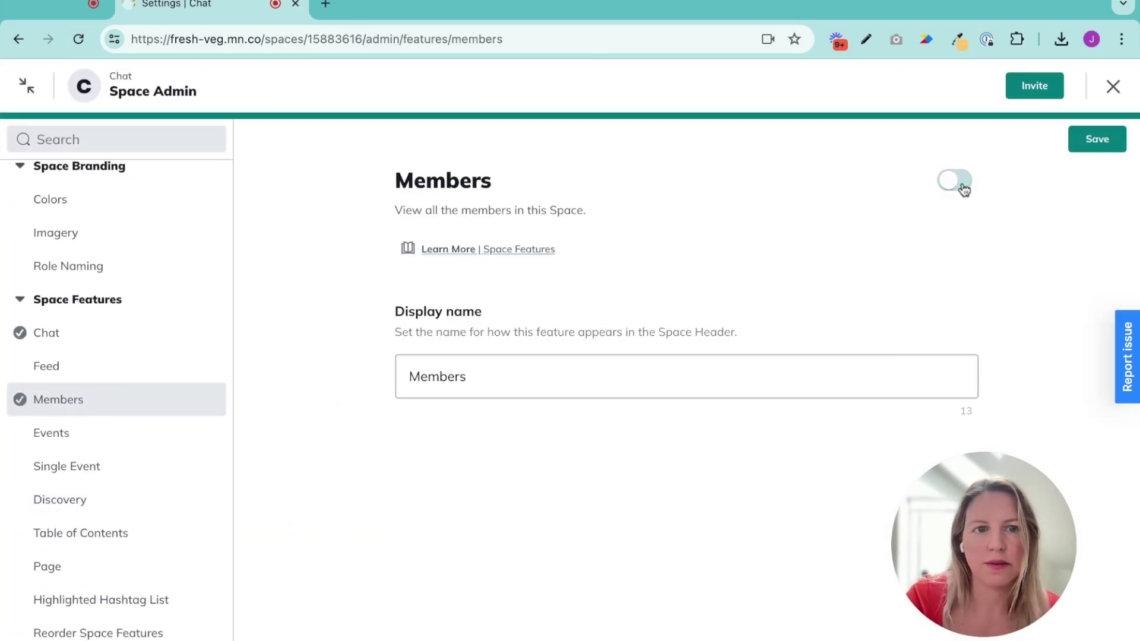
click(1106, 144)
click(1111, 89)
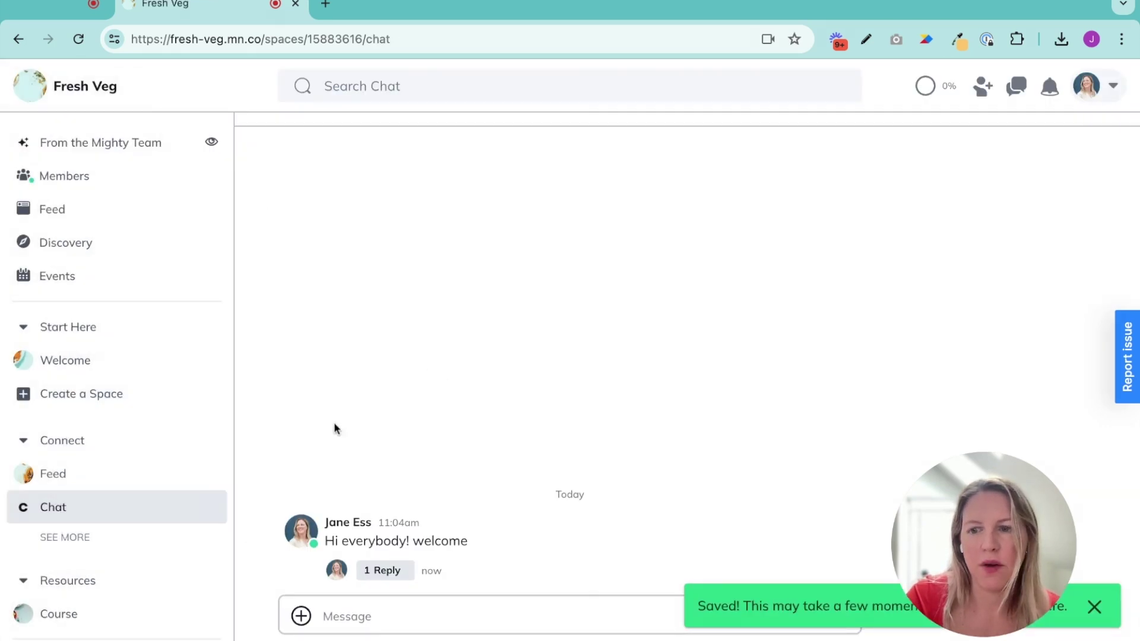
click(39, 518)
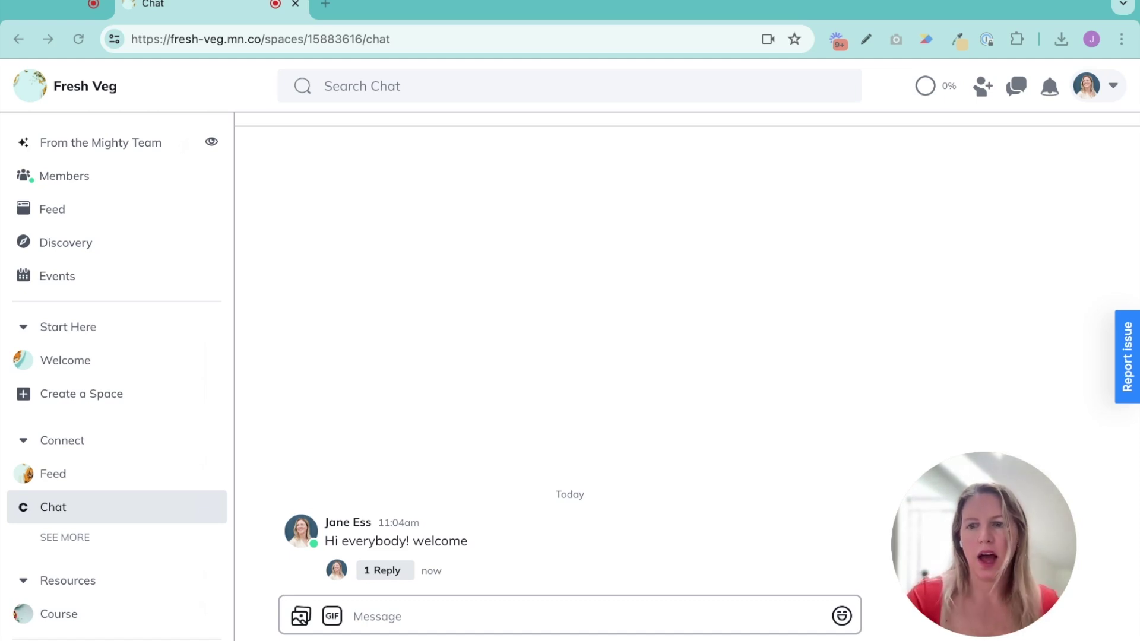
Browse the Feed space's Events and Posts tabs and the Chat space, ending on the Welcome page
click(66, 475)
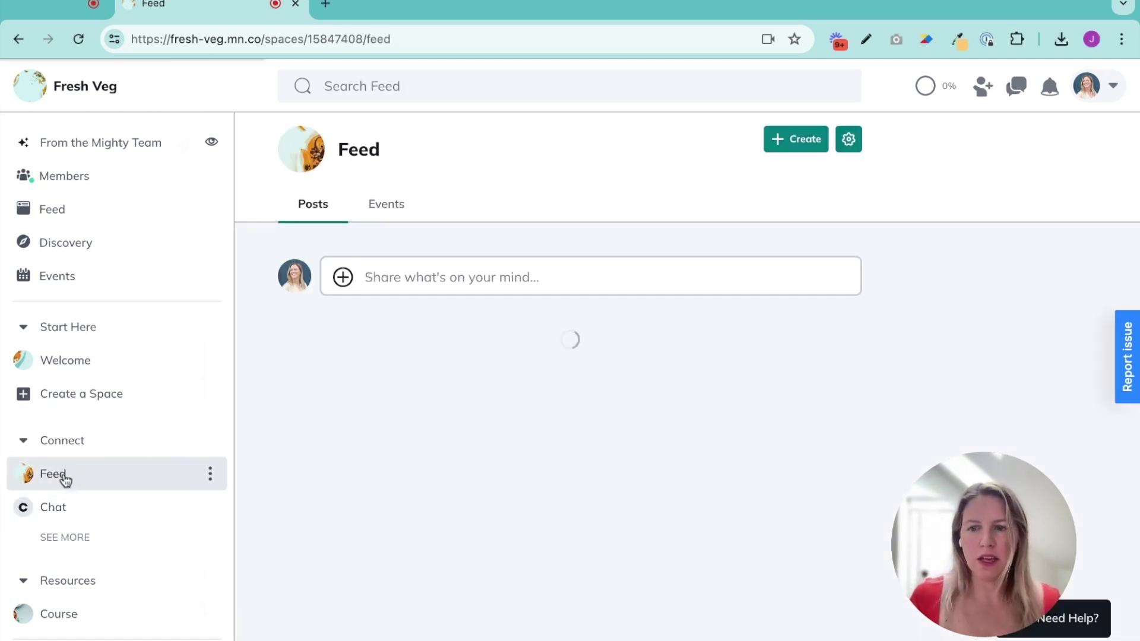
scroll(408, 469, down, 5)
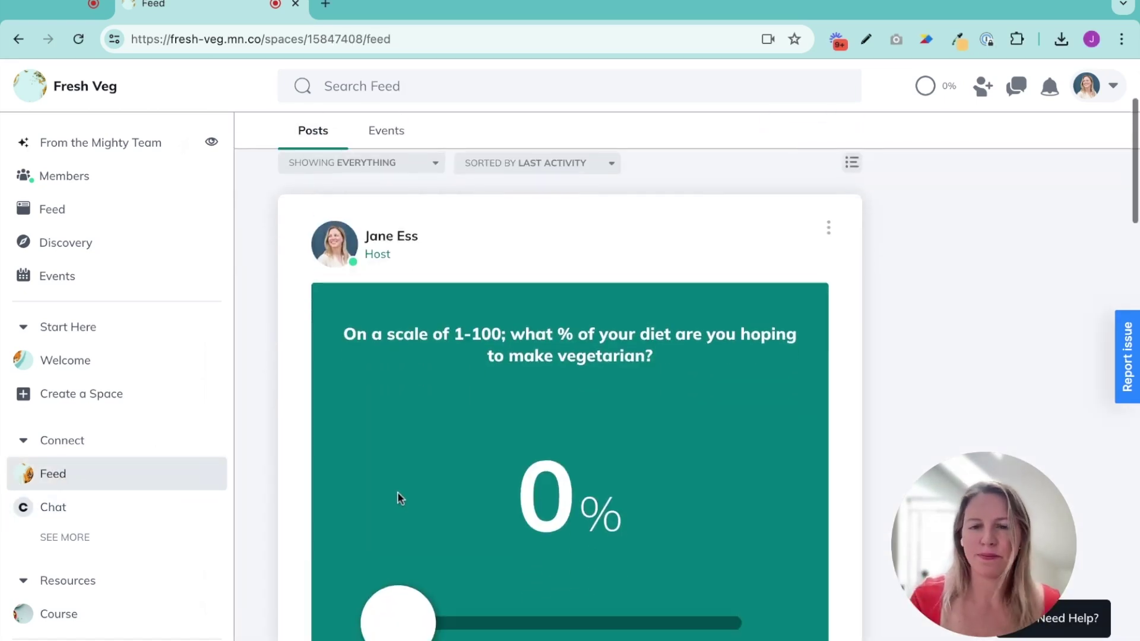
scroll(397, 372, up, 4)
click(387, 140)
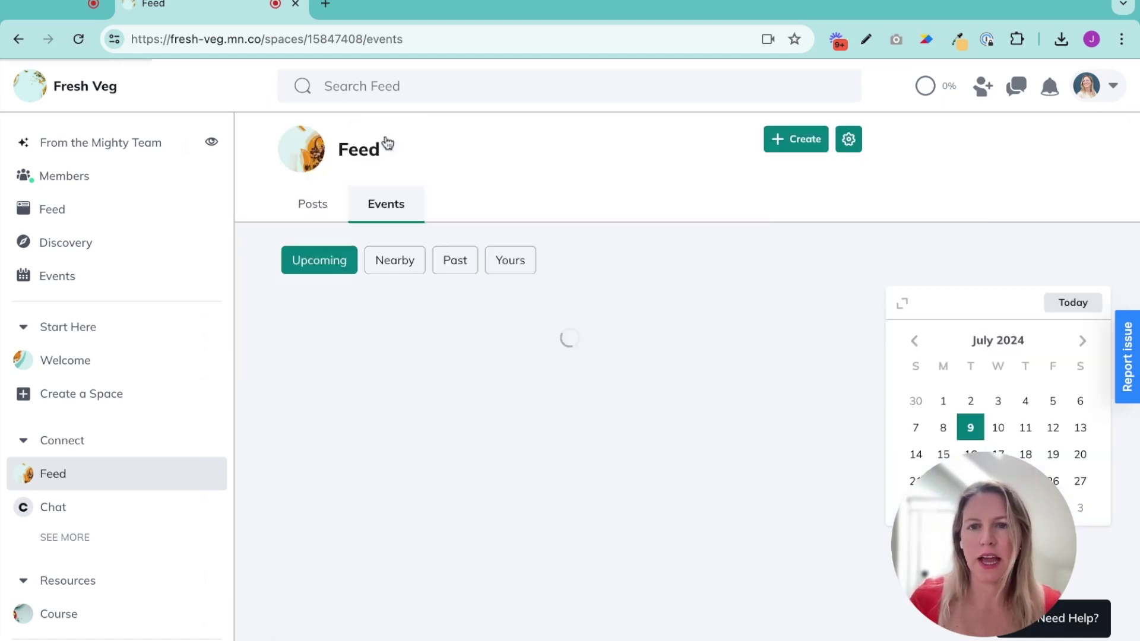
click(320, 205)
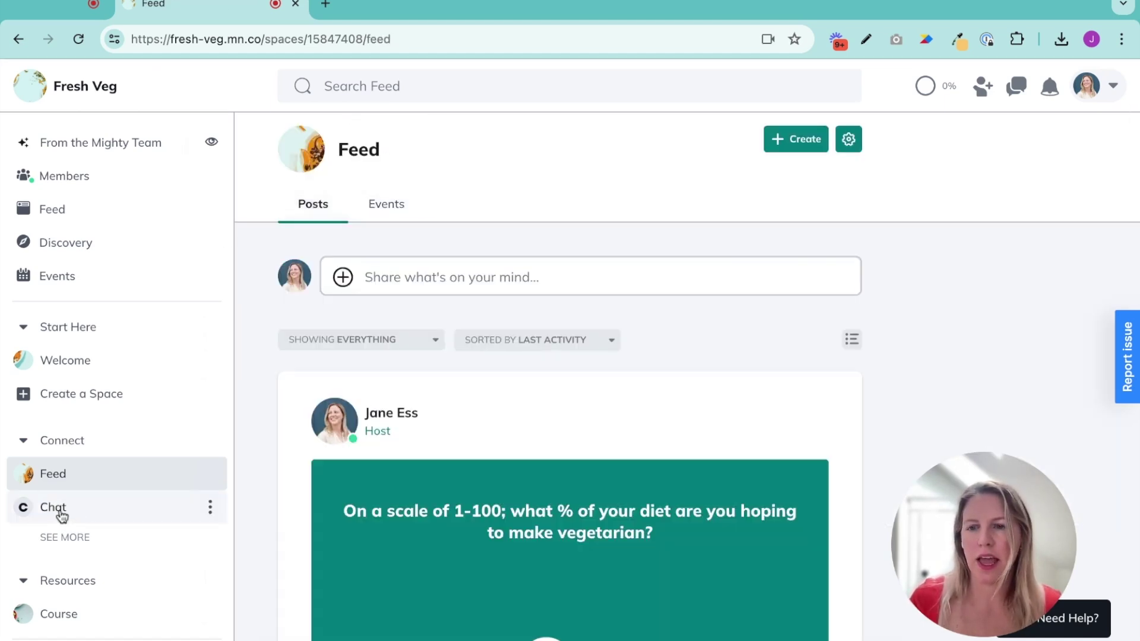
click(59, 512)
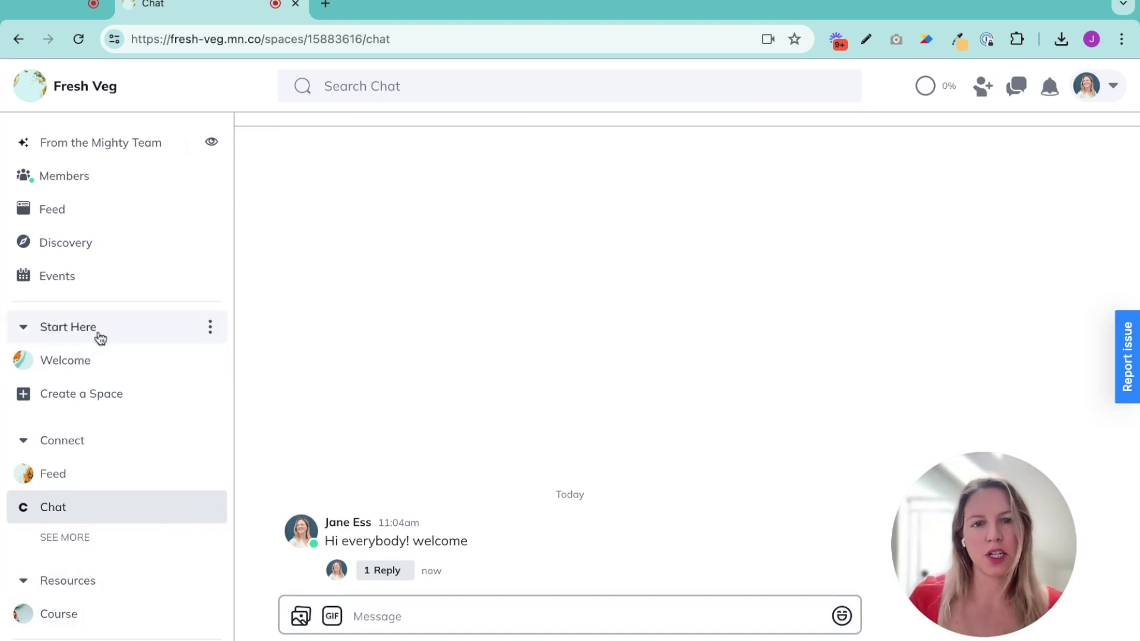
click(62, 368)
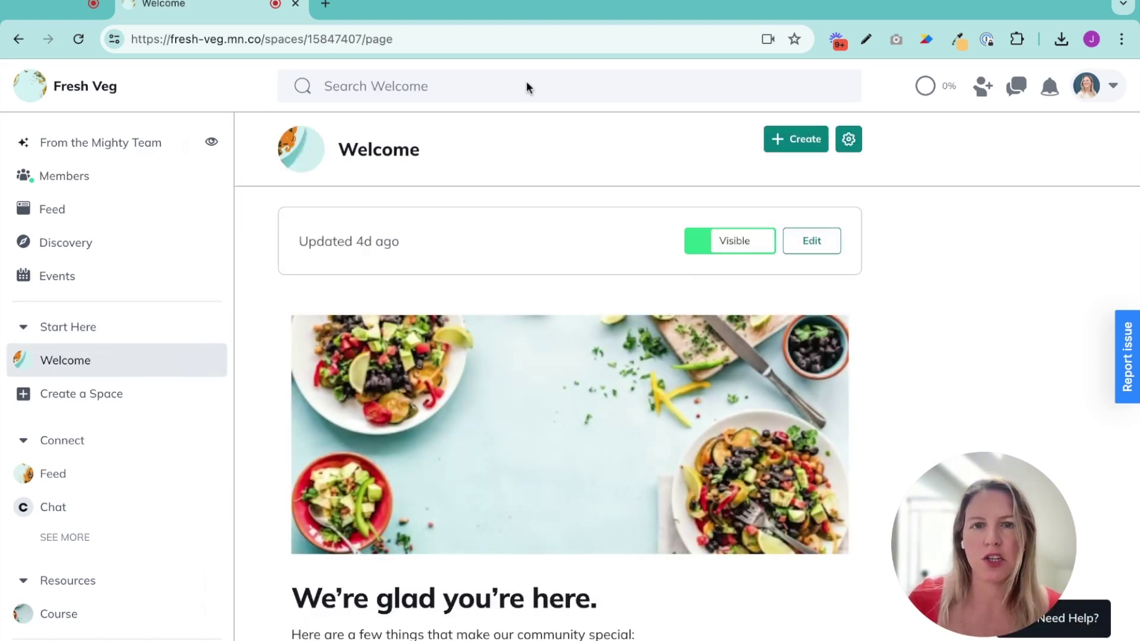
click(59, 475)
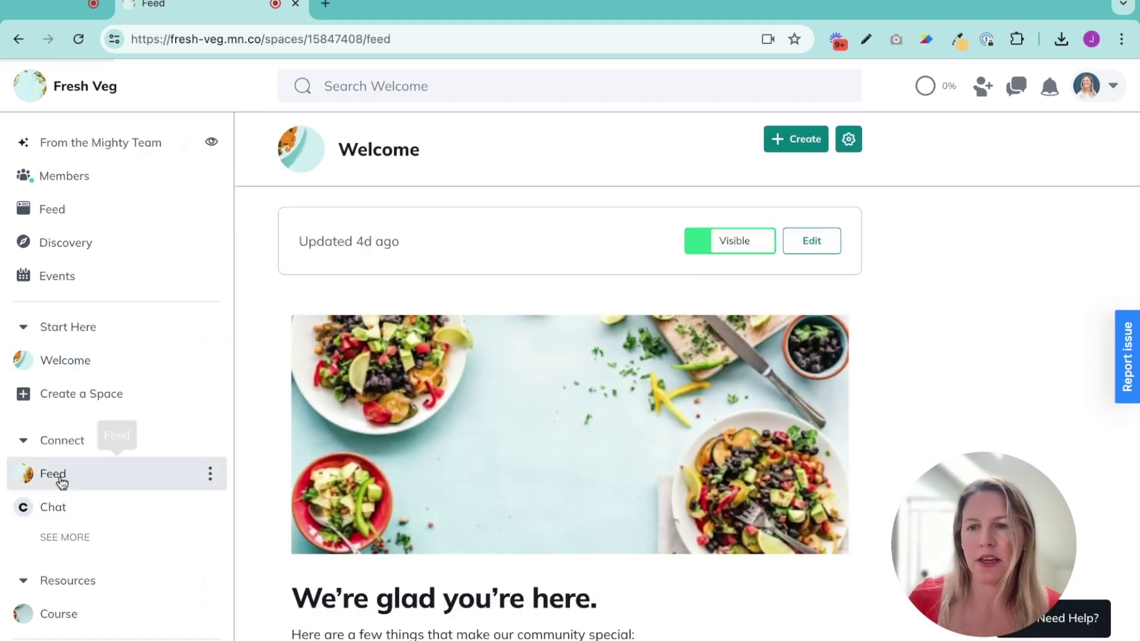
click(118, 365)
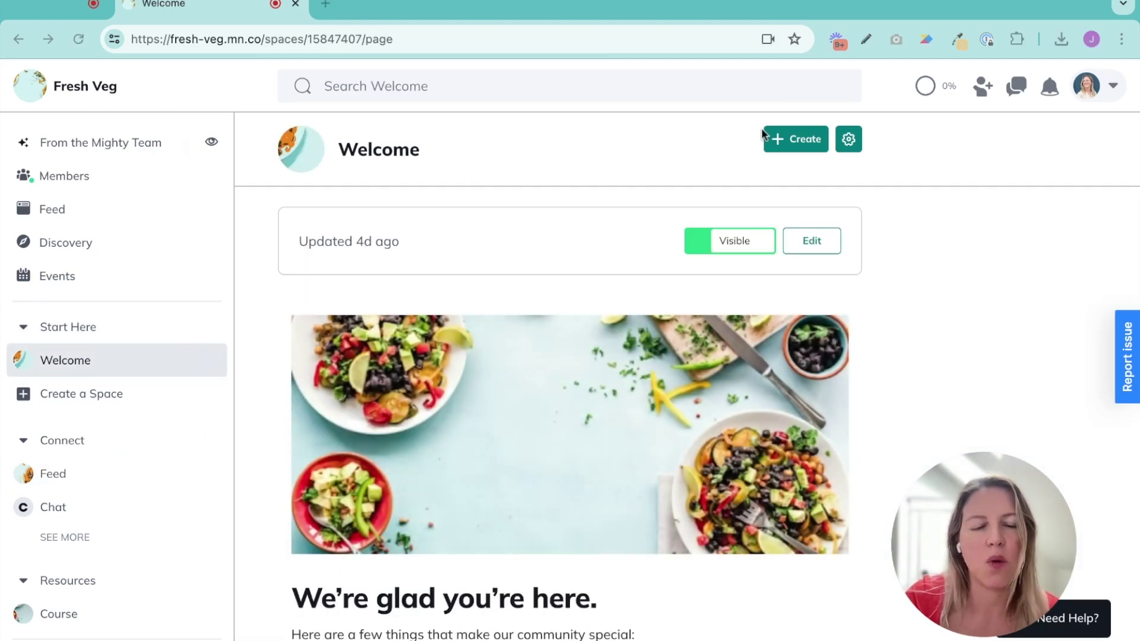
click(866, 148)
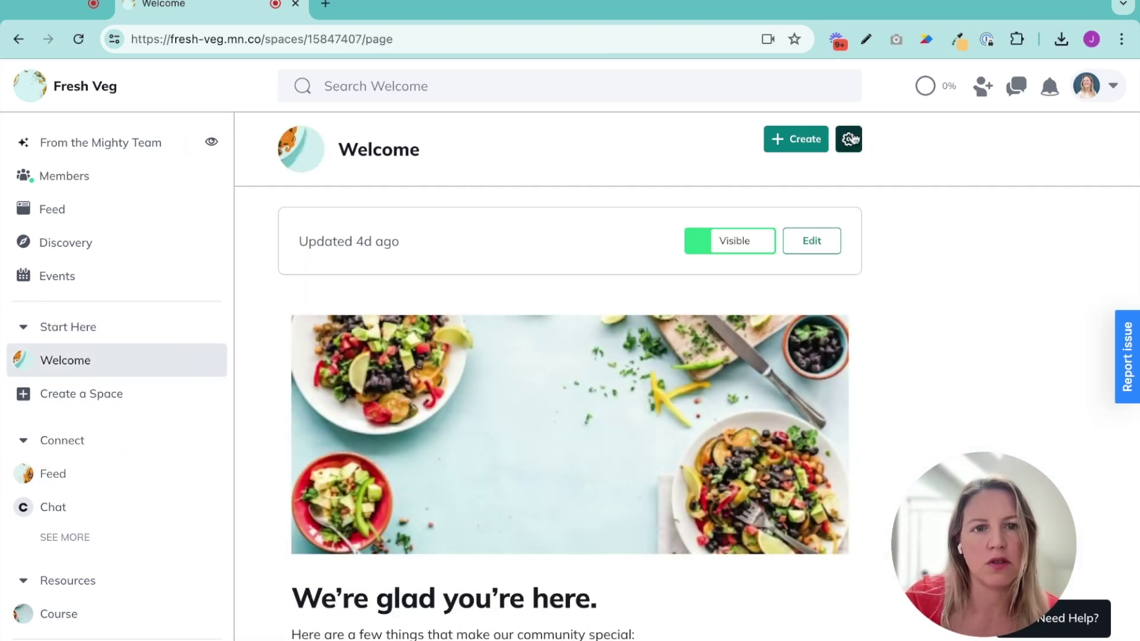
Turn on and save the Events feature for the Welcome space
click(850, 139)
scroll(122, 437, down, 2)
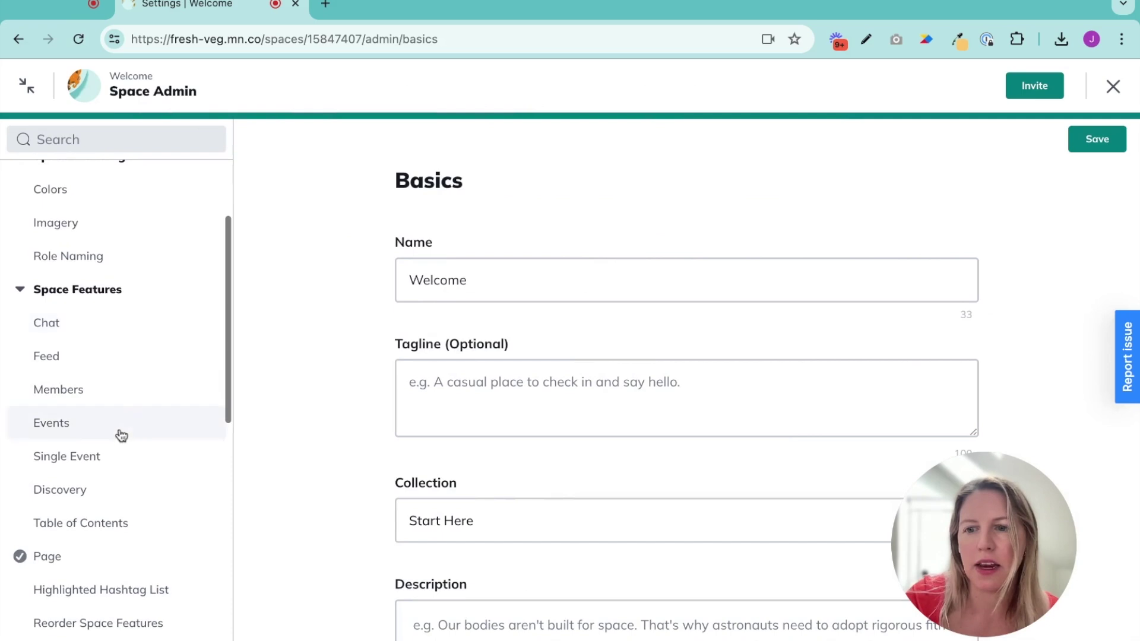
scroll(119, 442, down, 1)
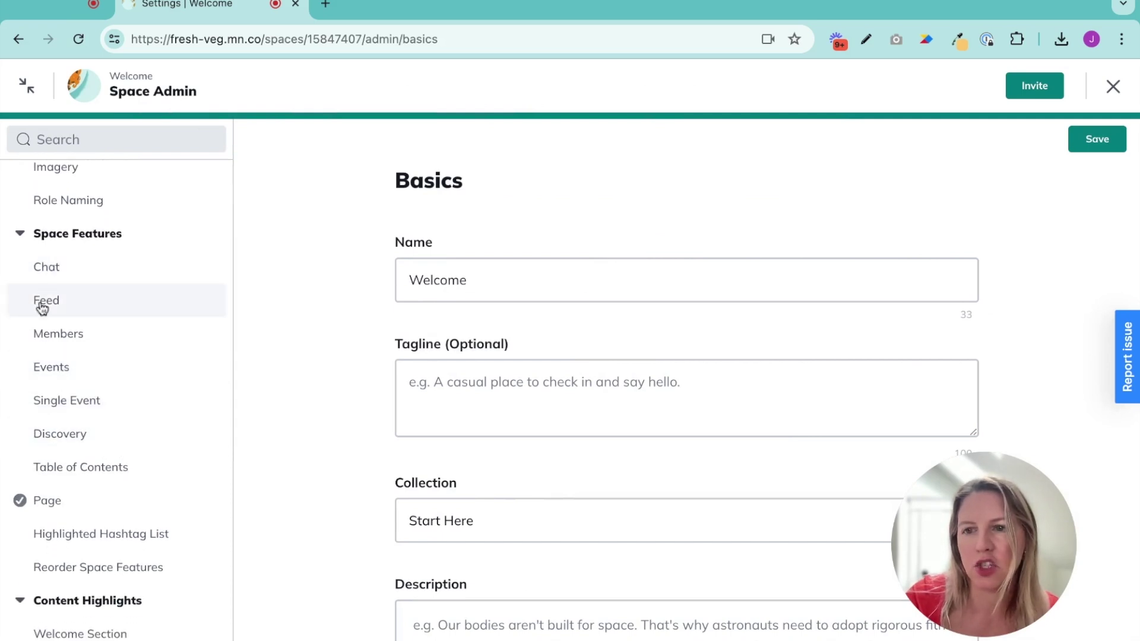
click(48, 369)
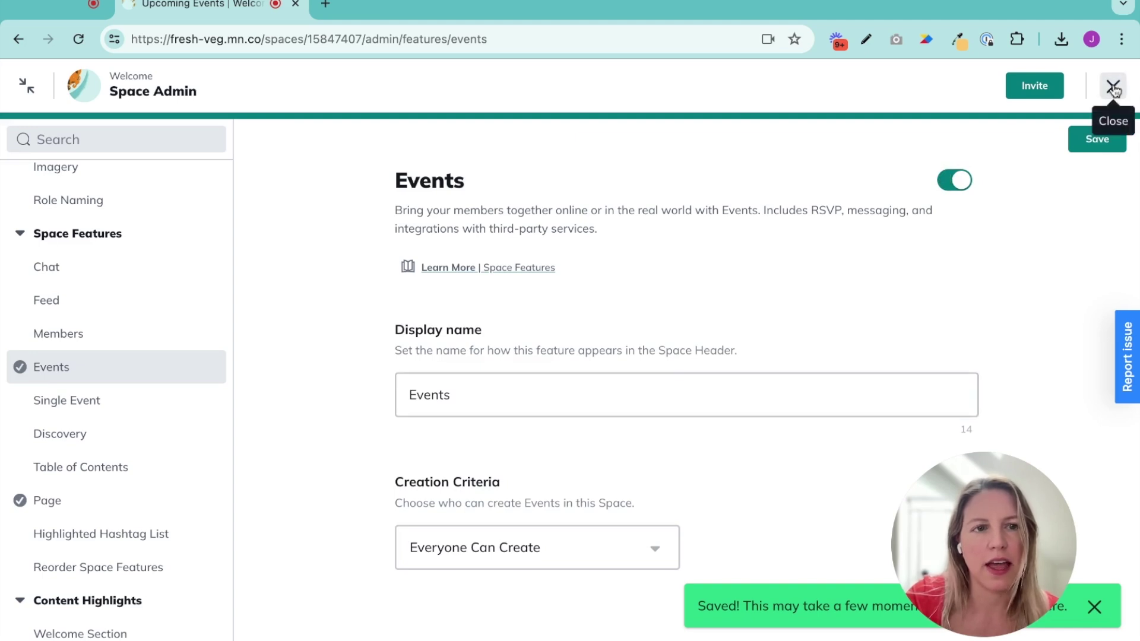
click(1096, 142)
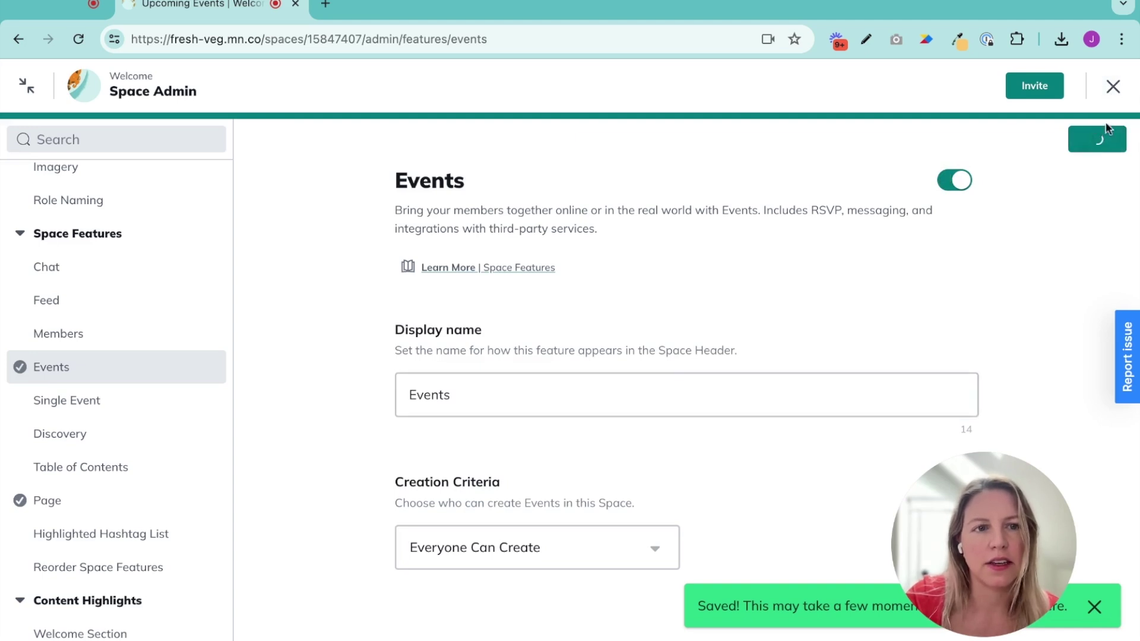
click(1113, 87)
Check the Welcome space's new Events tab, then go to the network's main Feed
click(385, 204)
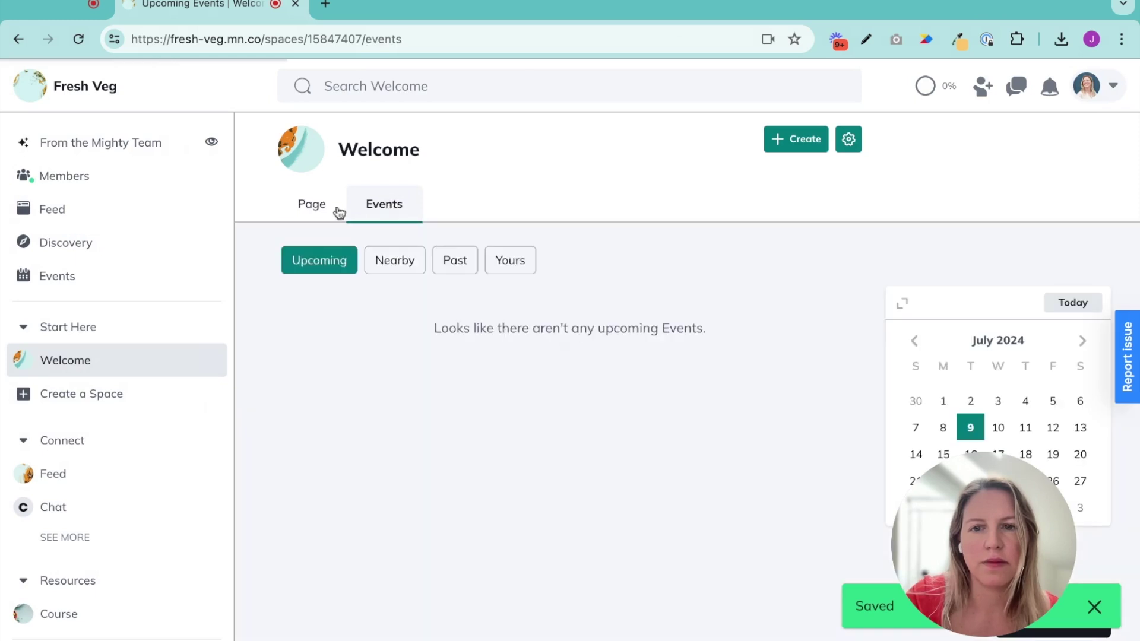
click(306, 208)
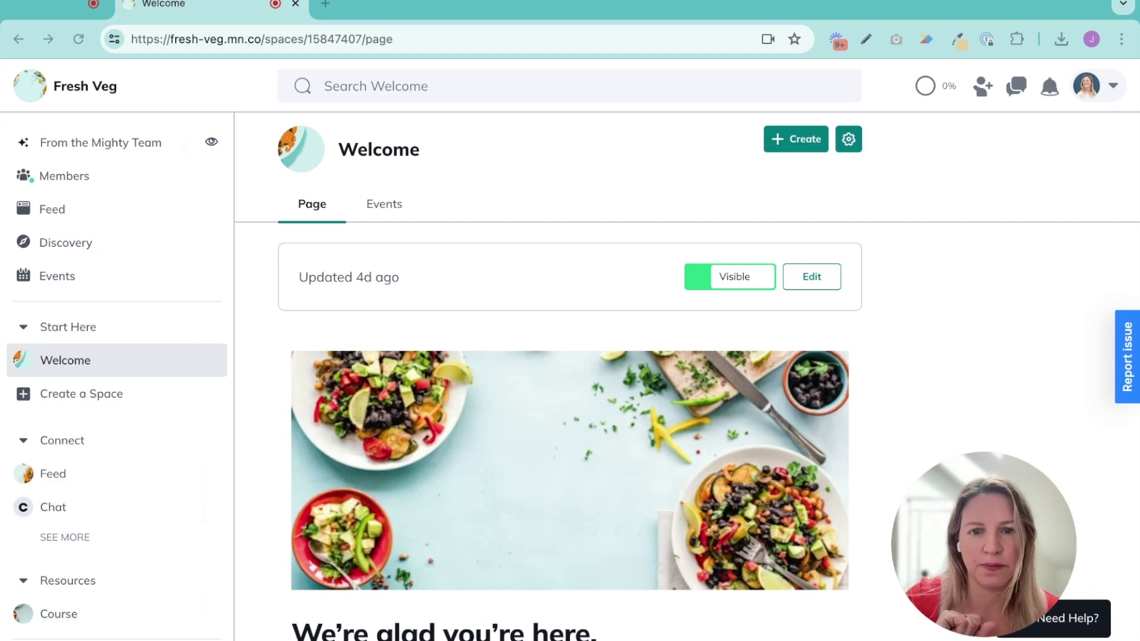
click(125, 209)
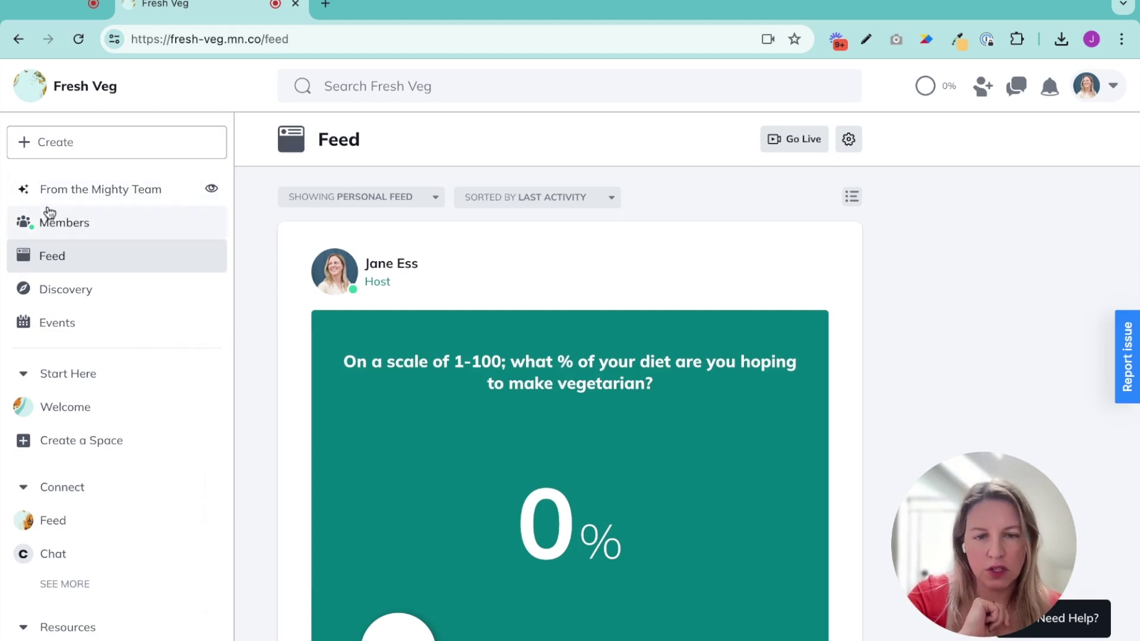
Visit the Members page and main Feed, then open Admin from the account menu
click(68, 224)
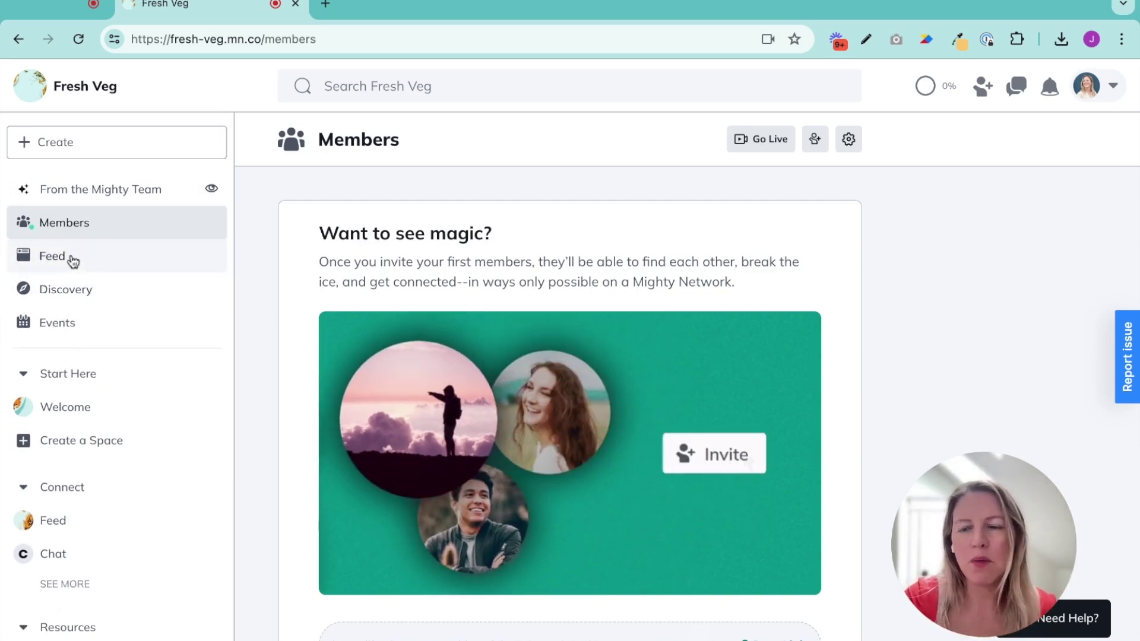
click(71, 260)
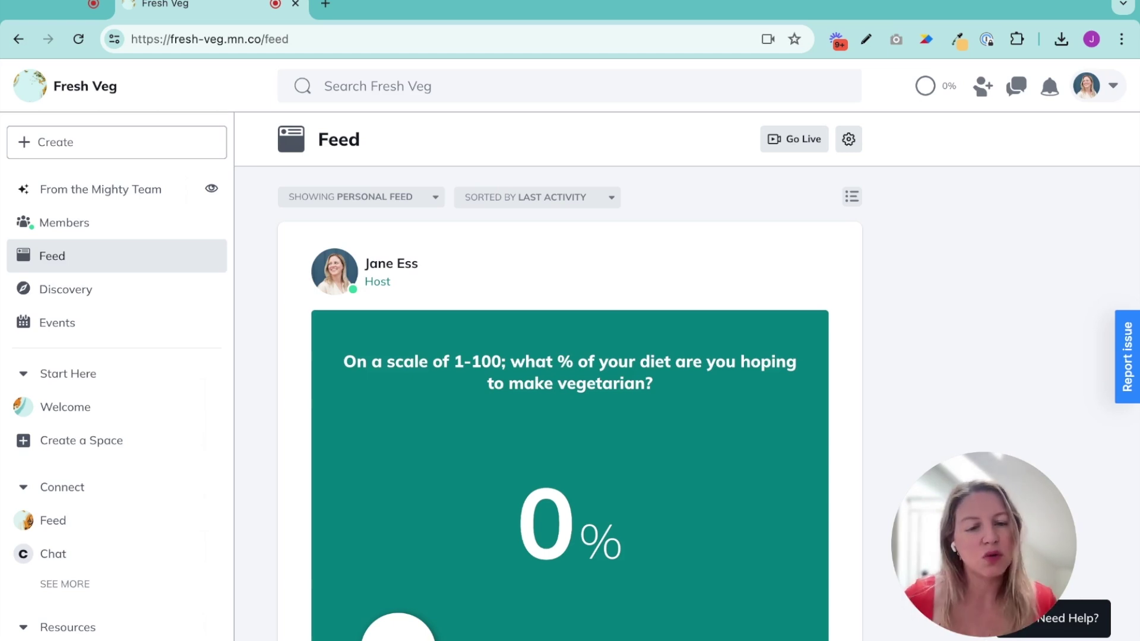
click(1099, 90)
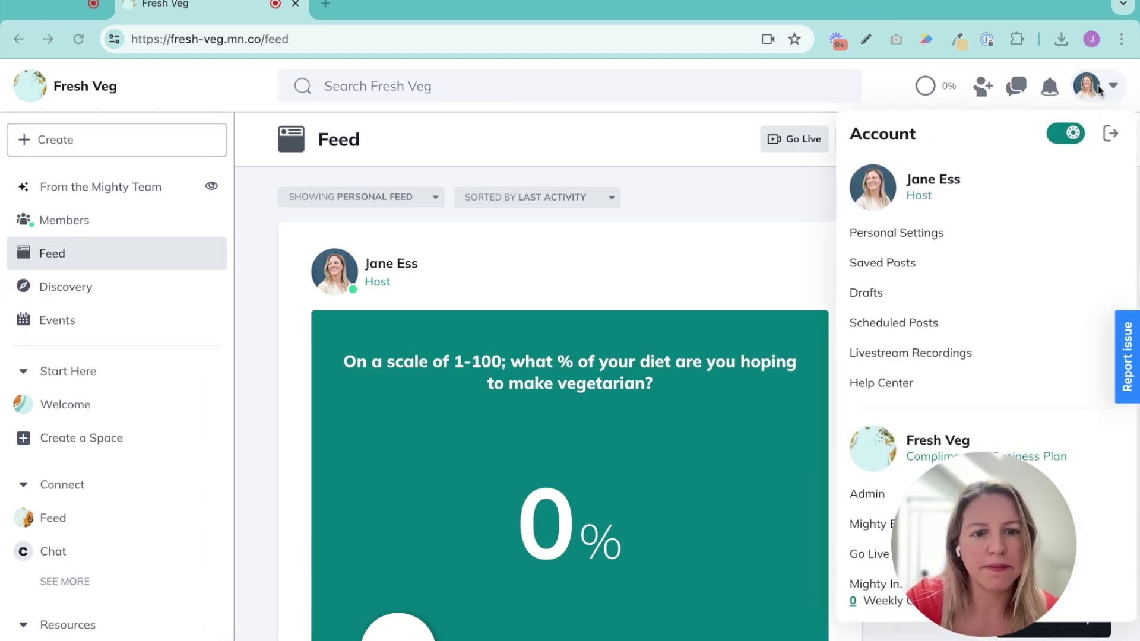
scroll(552, 356, down, 1)
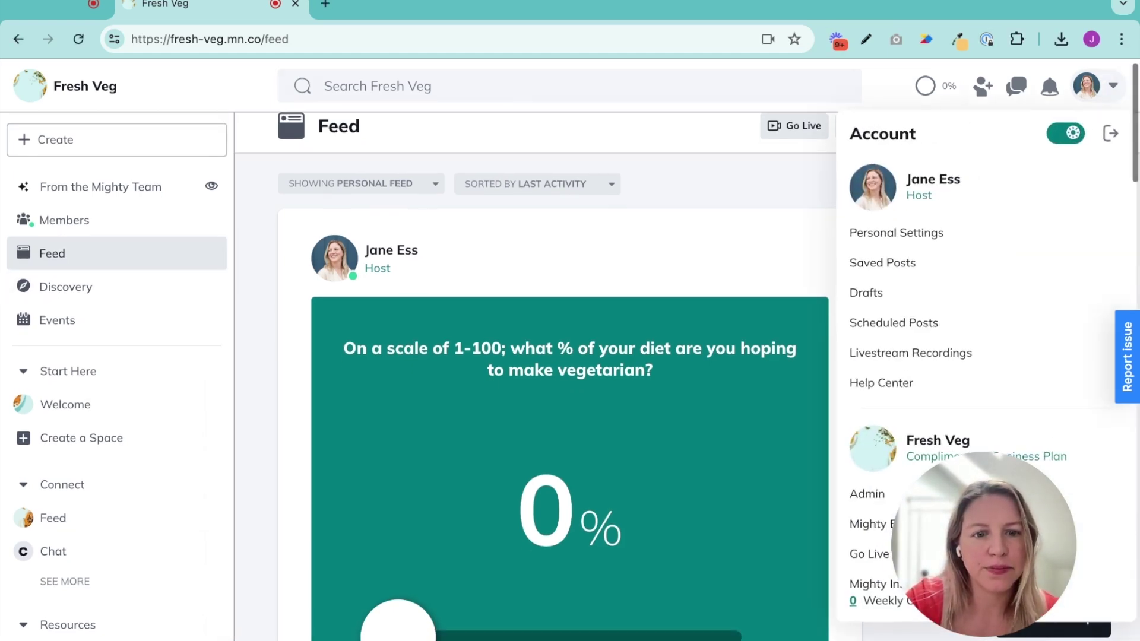
click(754, 517)
click(1095, 87)
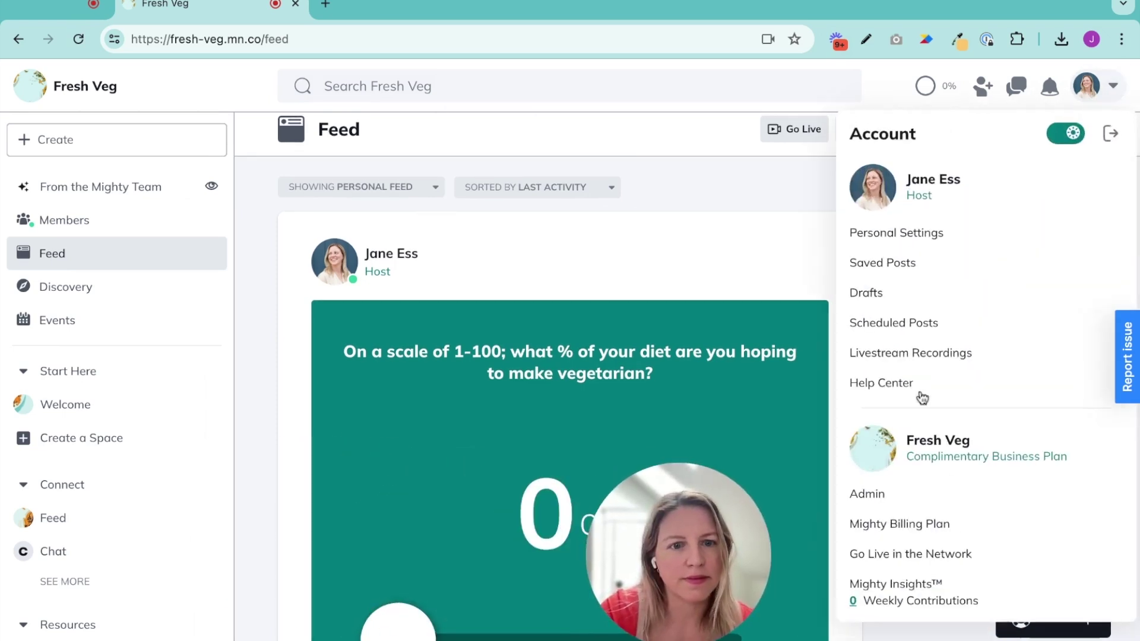
click(883, 506)
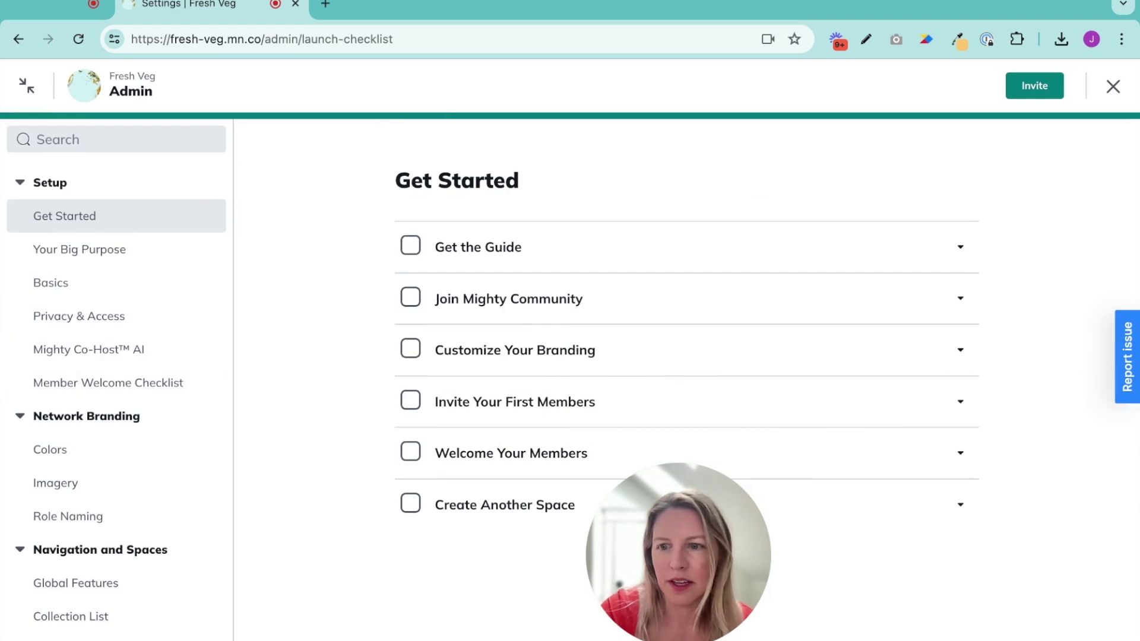
Turn off the network-wide Feed in Global Features
click(109, 585)
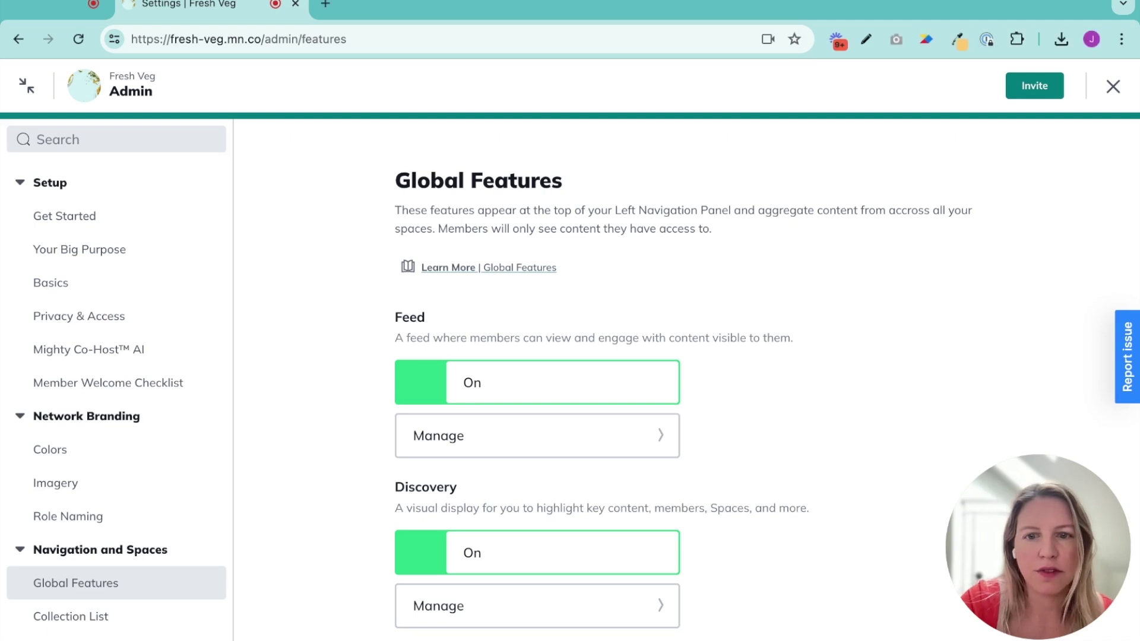
click(537, 383)
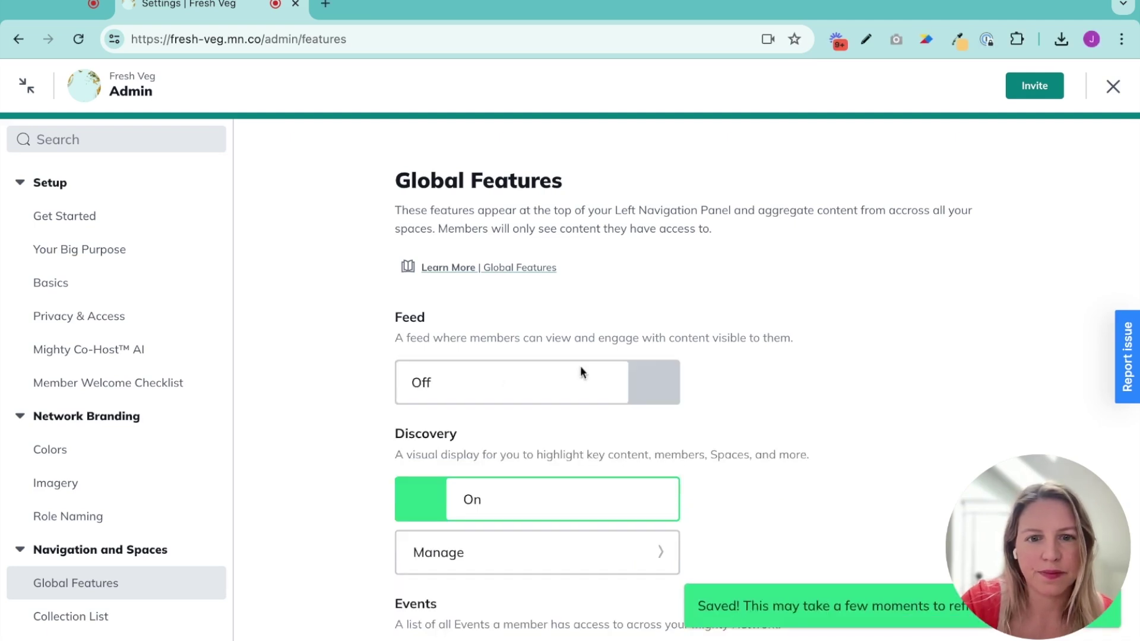
scroll(511, 472, down, 1)
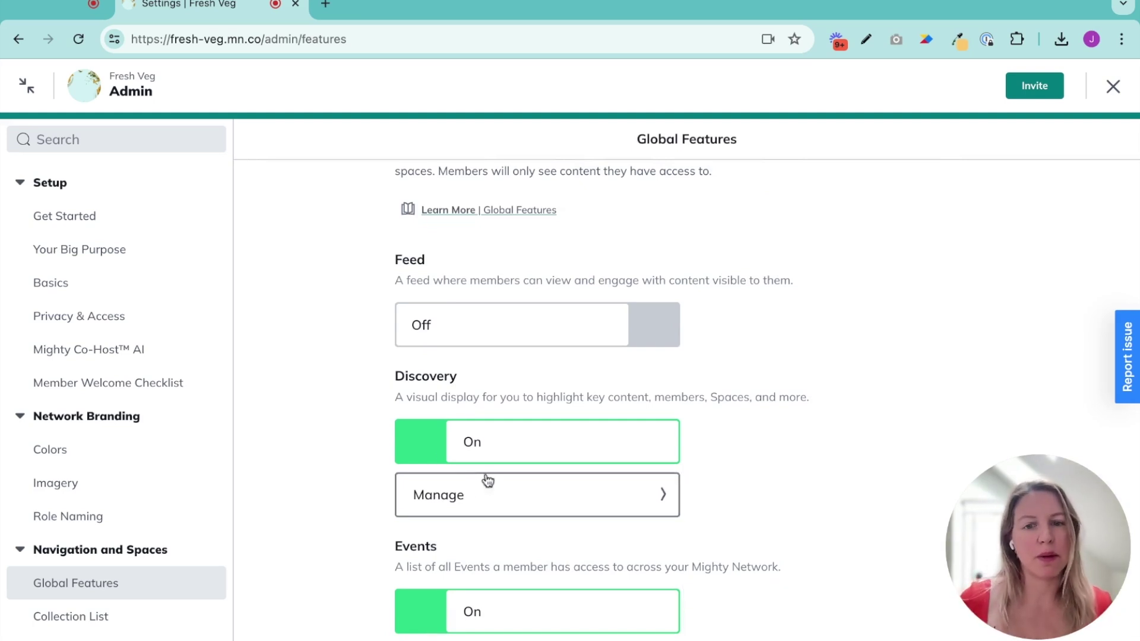
Rename the Discovery feature's display name to Popular
click(457, 498)
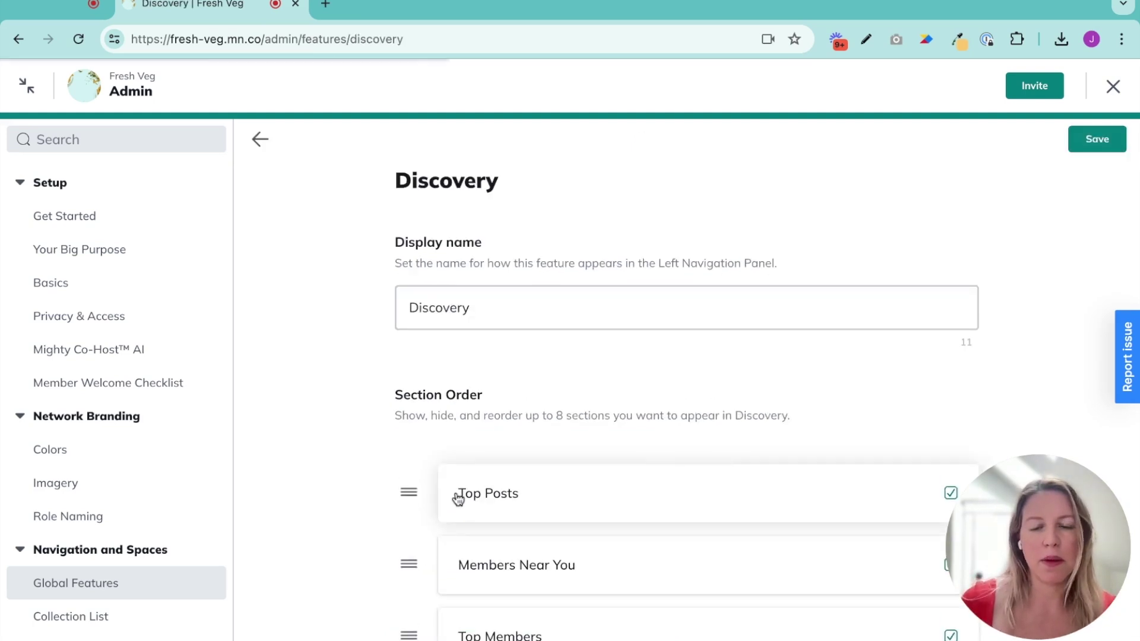
triple_click(515, 319)
text(P)
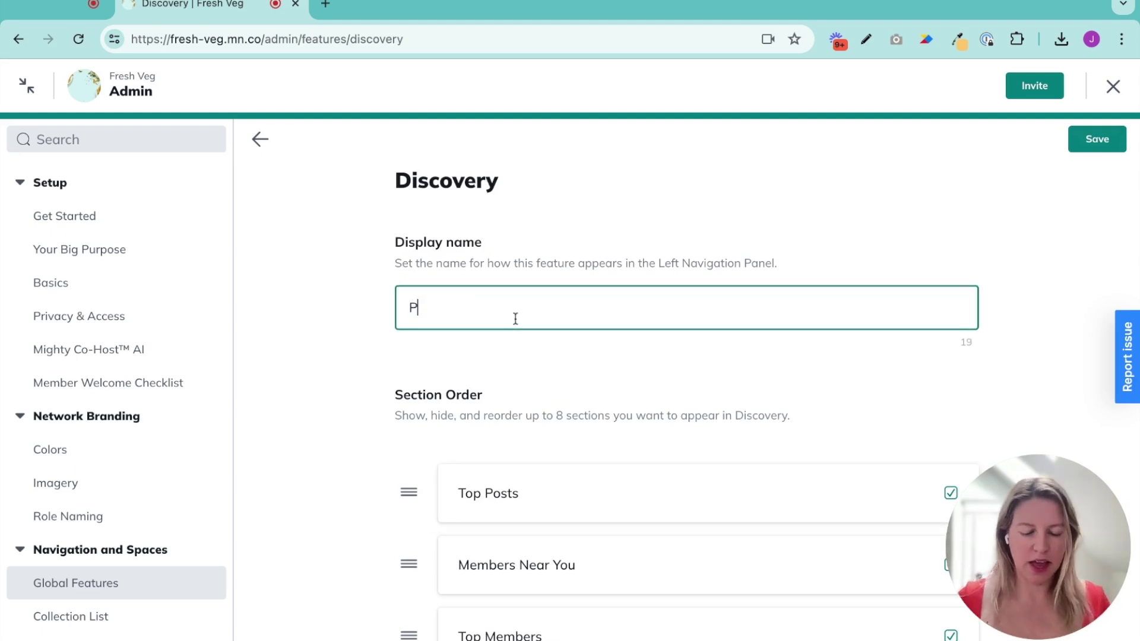
text(opular)
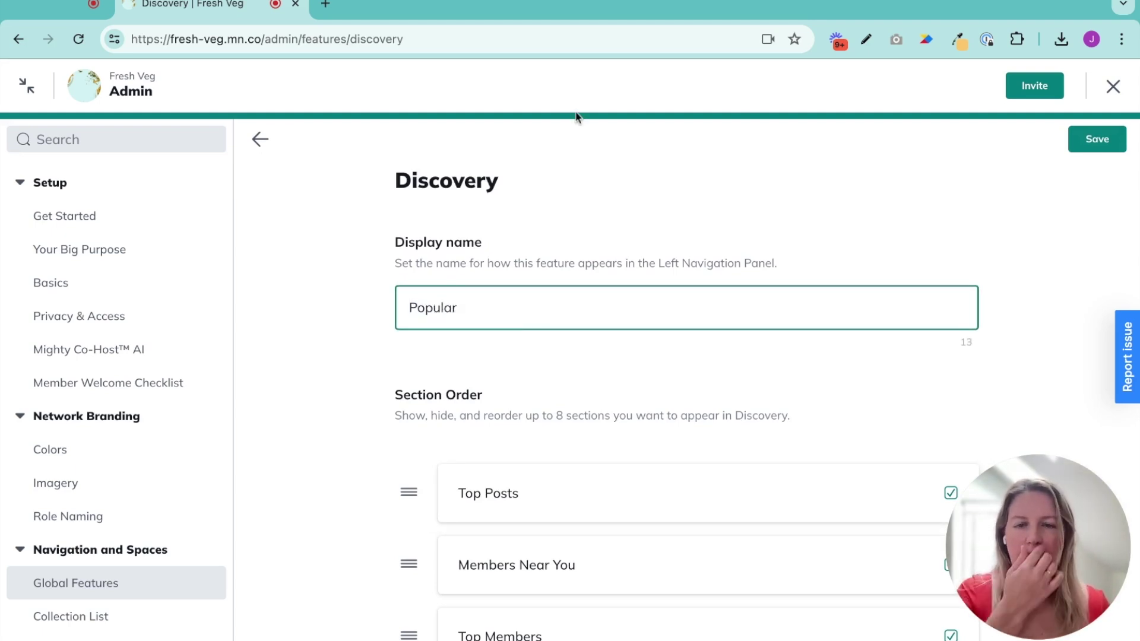
click(576, 116)
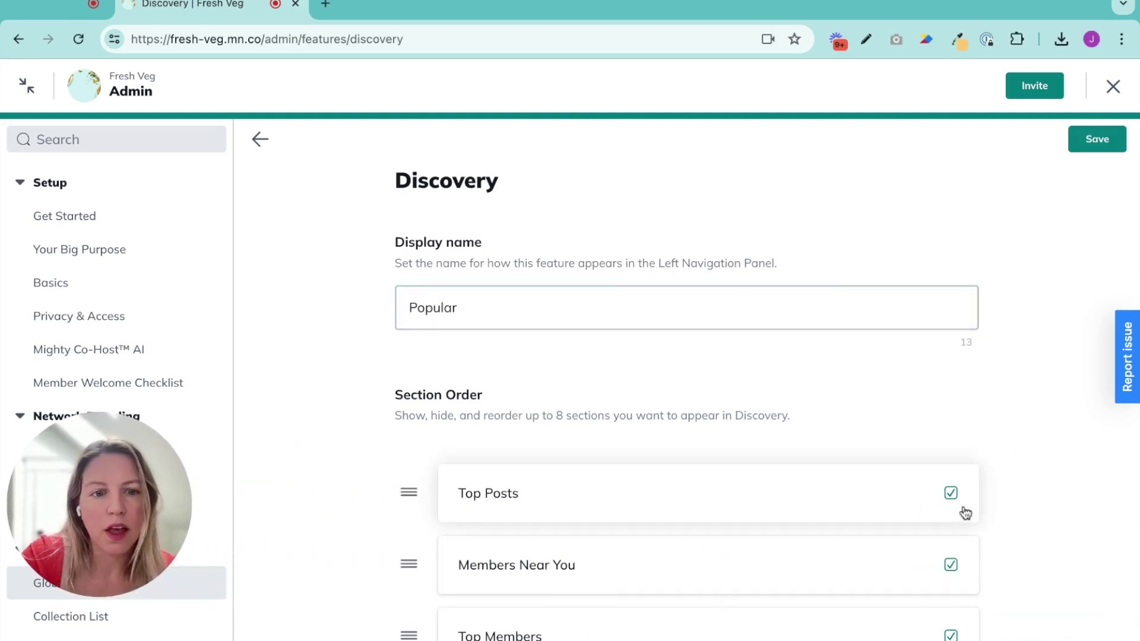
Hide the Members Near You and Upcoming Events sections, save, and return to Global Features
click(950, 564)
scroll(977, 570, down, 1)
scroll(959, 580, down, 1)
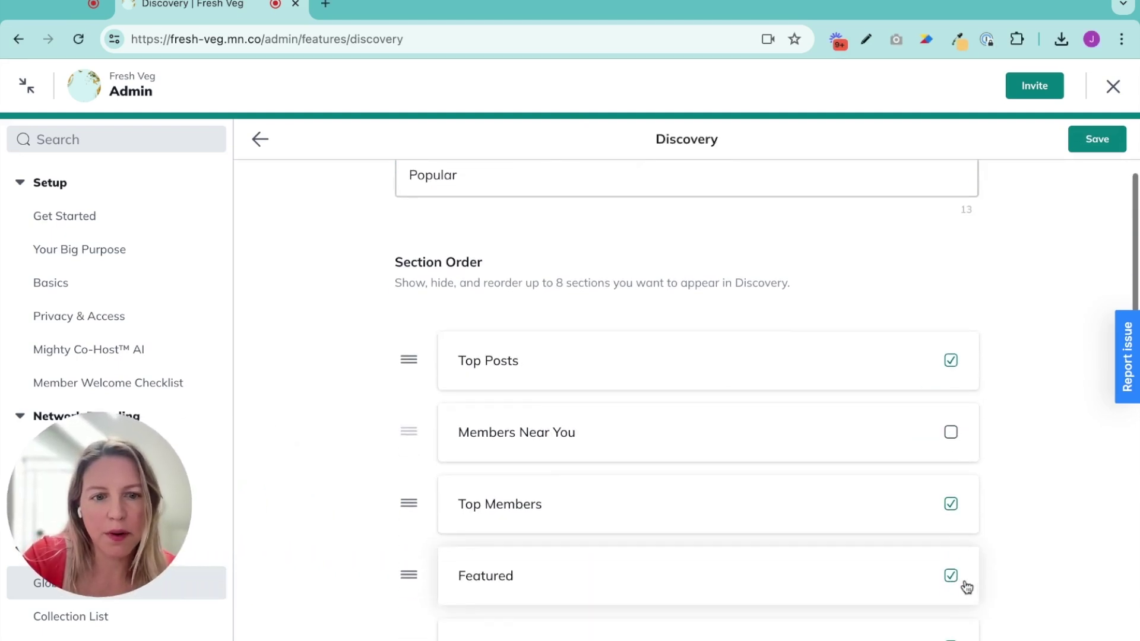
scroll(954, 580, down, 1)
click(951, 584)
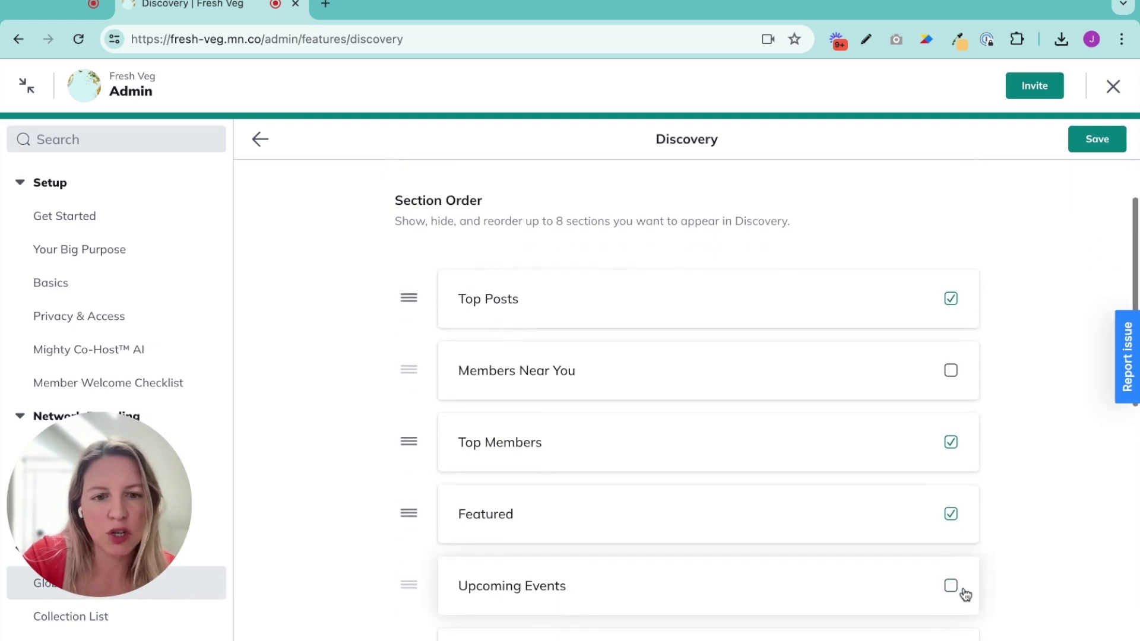
scroll(979, 594, down, 1)
scroll(982, 608, down, 3)
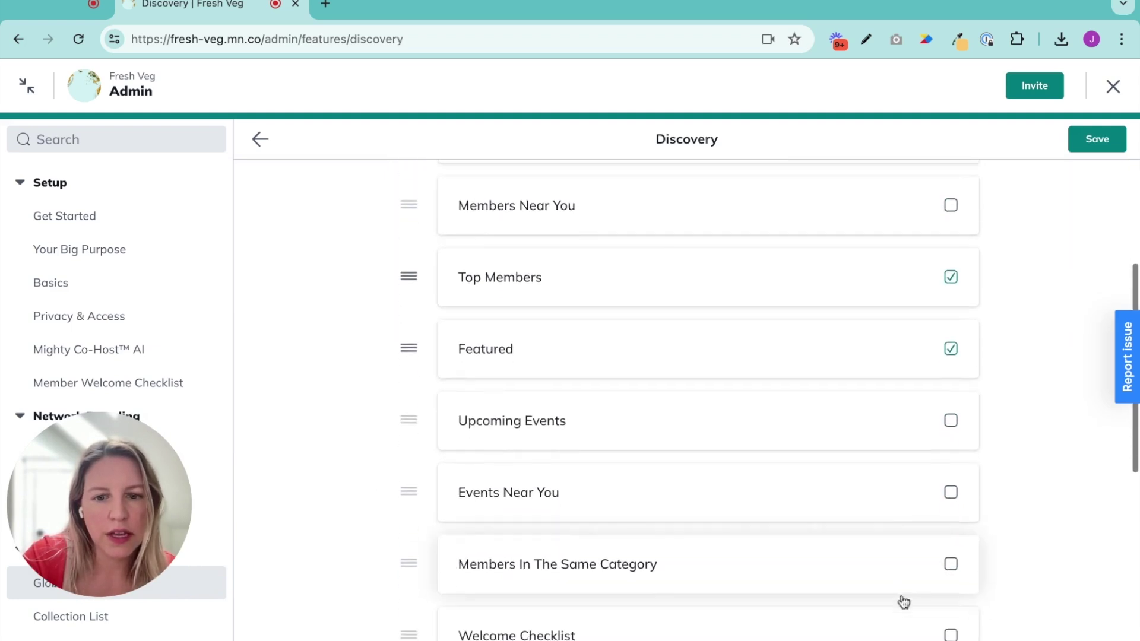
scroll(904, 603, down, 1)
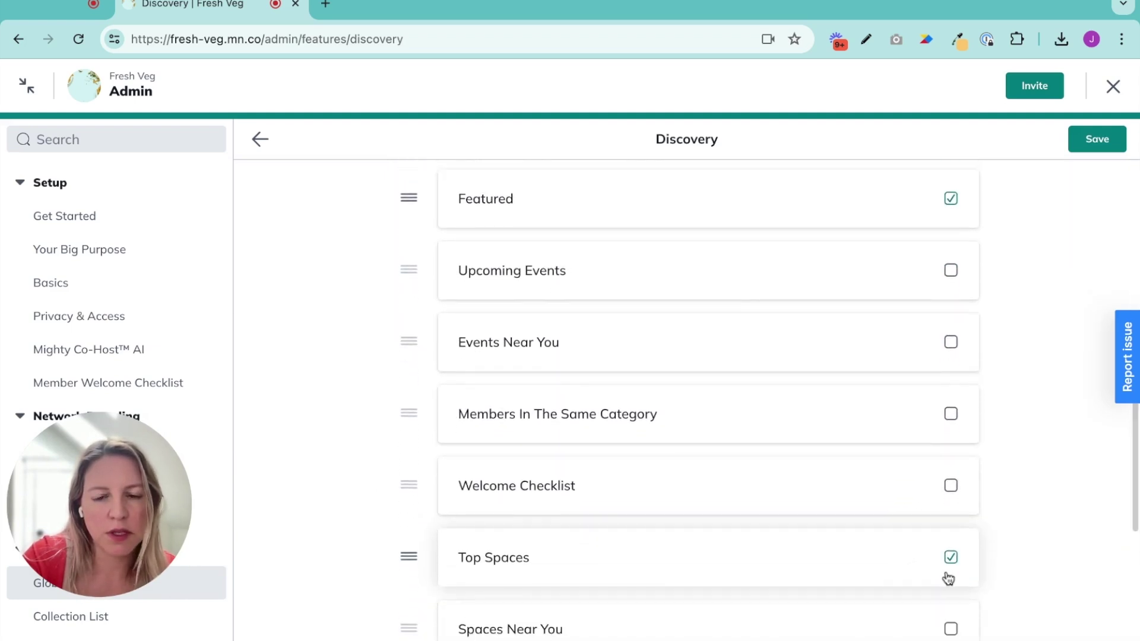
scroll(947, 581, down, 2)
click(1104, 148)
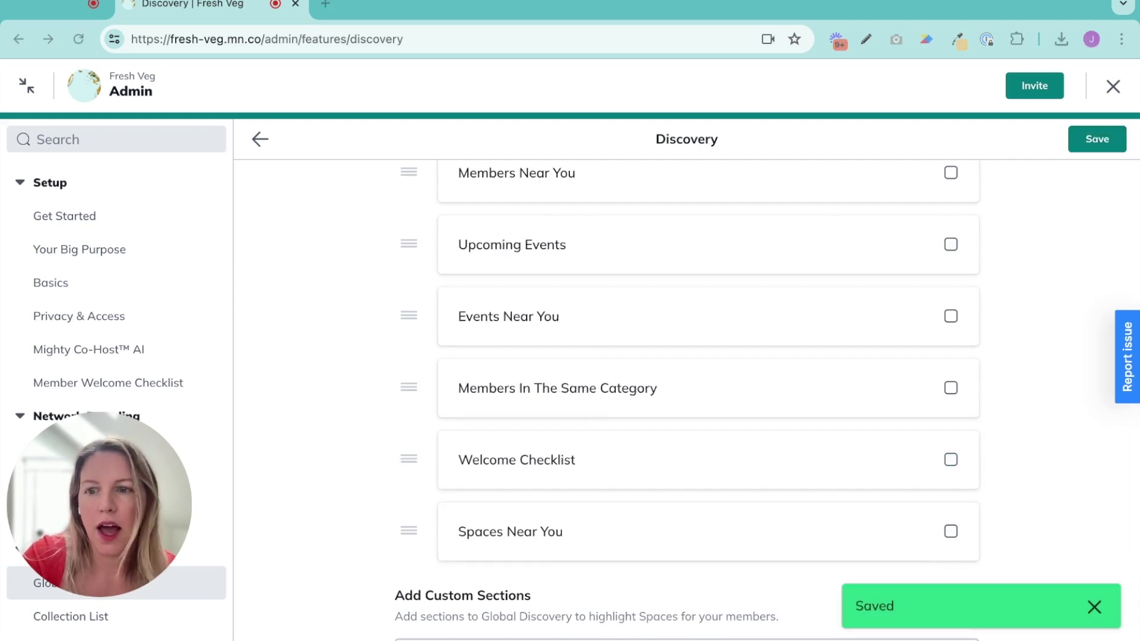
scroll(70, 290, down, 5)
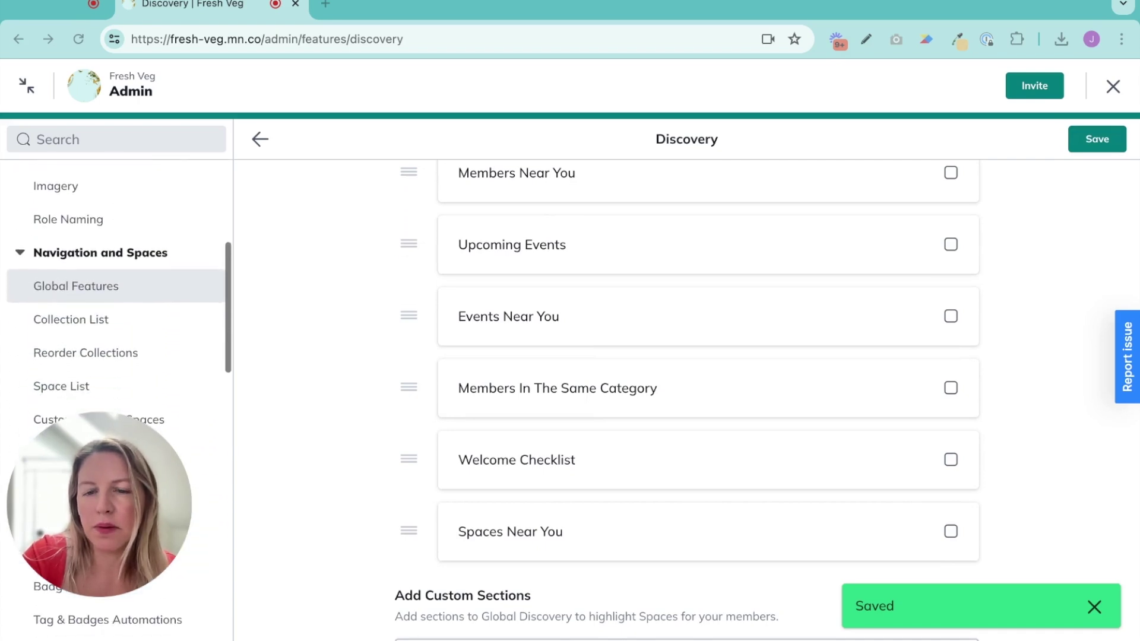
click(70, 290)
scroll(429, 420, down, 2)
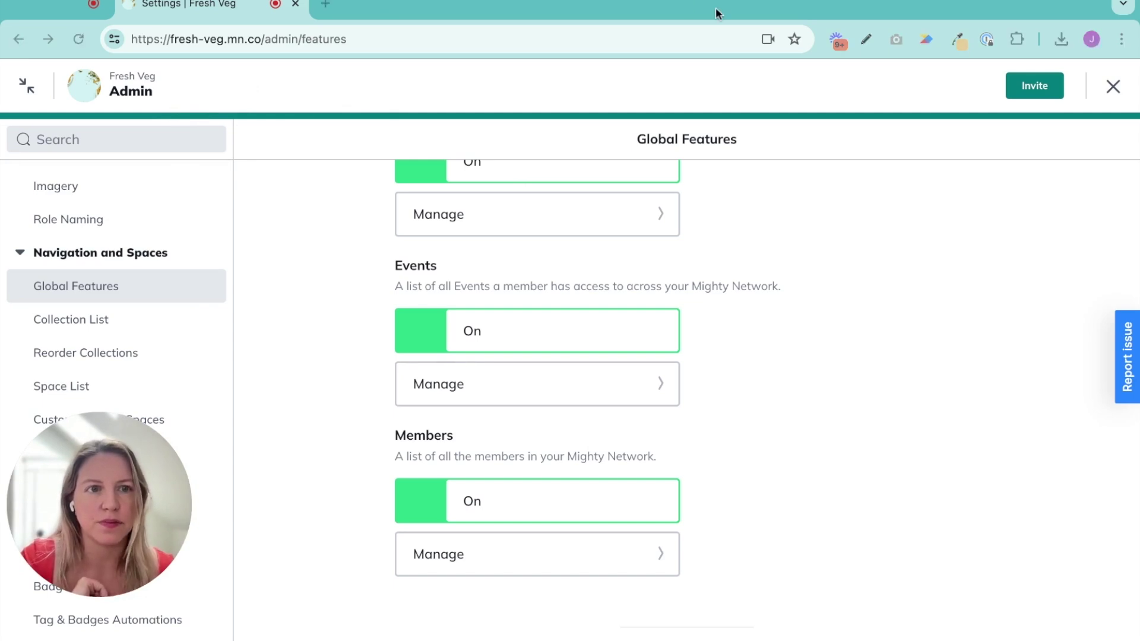
Close Admin, scroll through the renamed Popular page, then view the Events page
click(1113, 89)
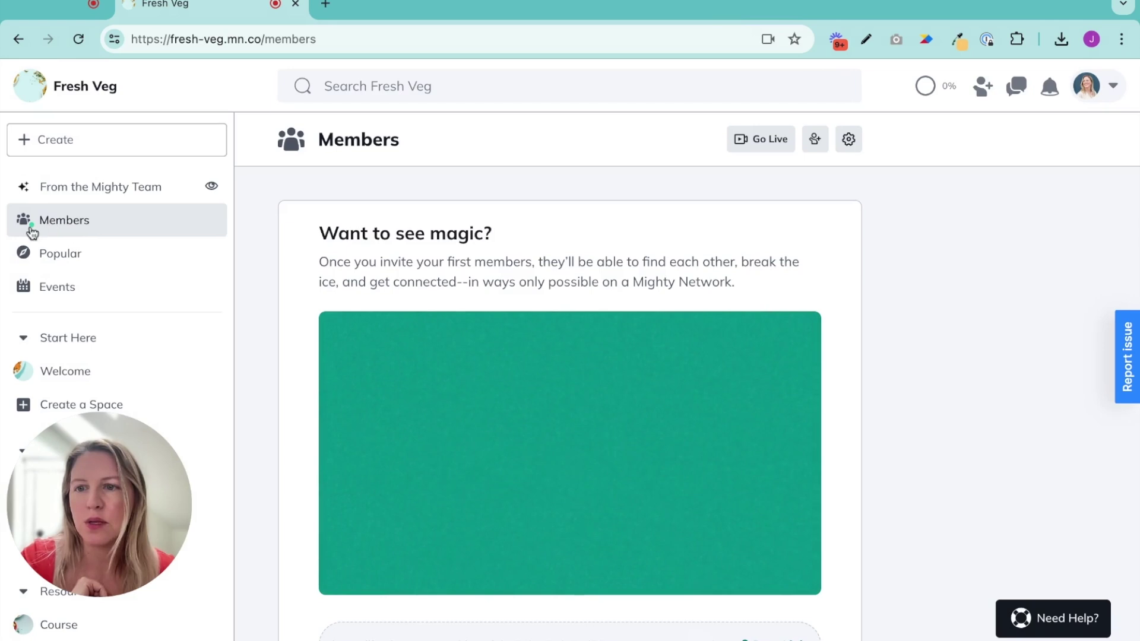
click(60, 253)
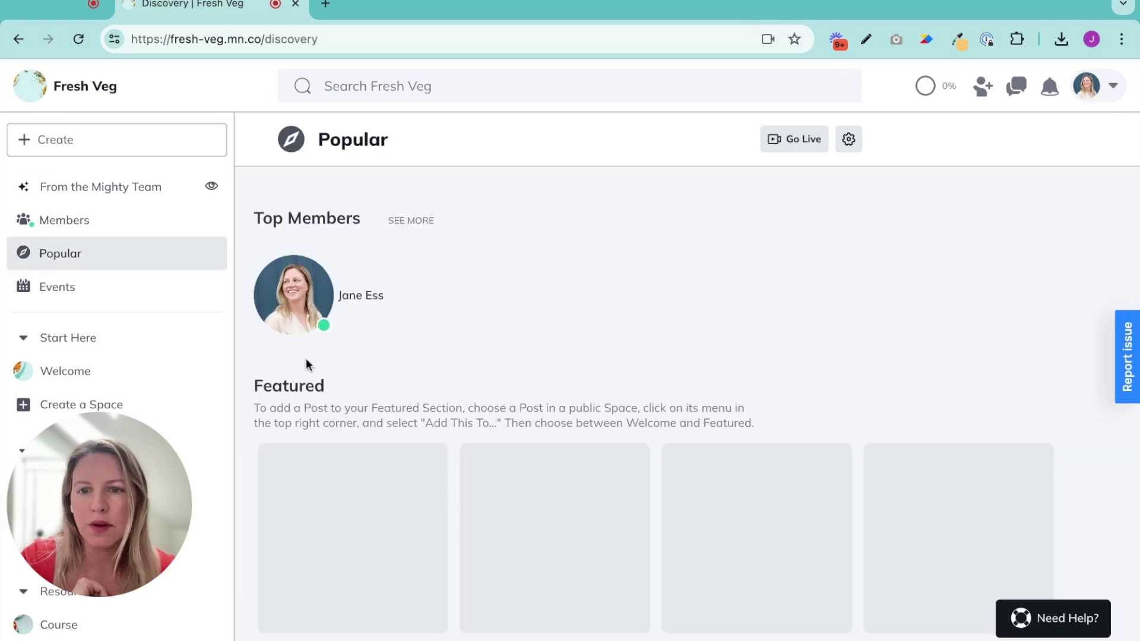
scroll(308, 358, down, 1)
scroll(319, 235, down, 1)
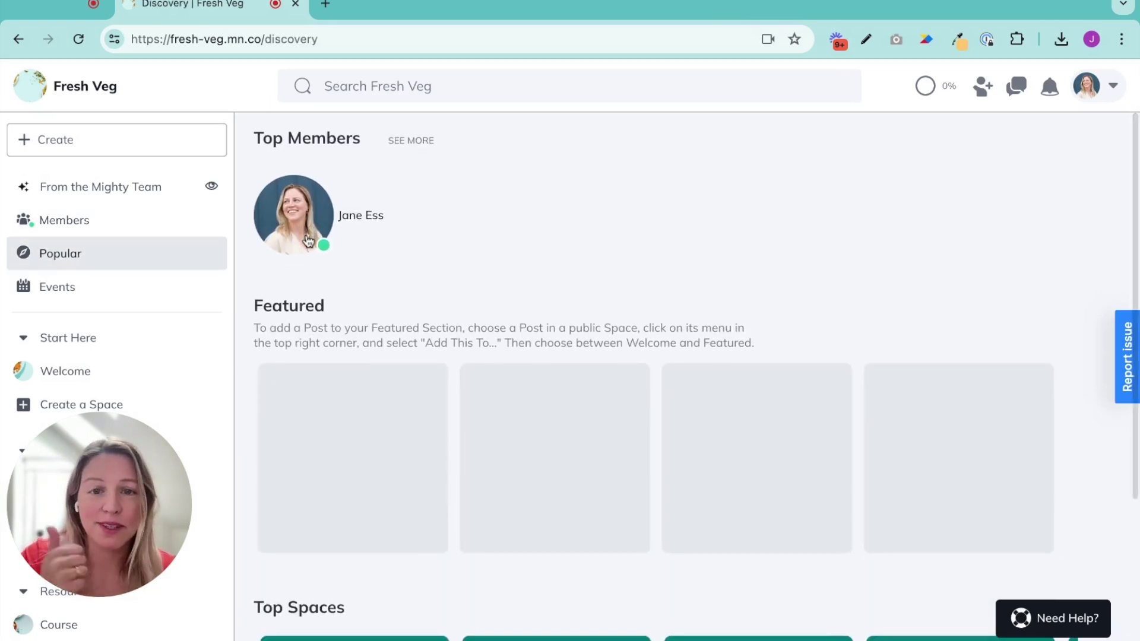
scroll(254, 305, down, 1)
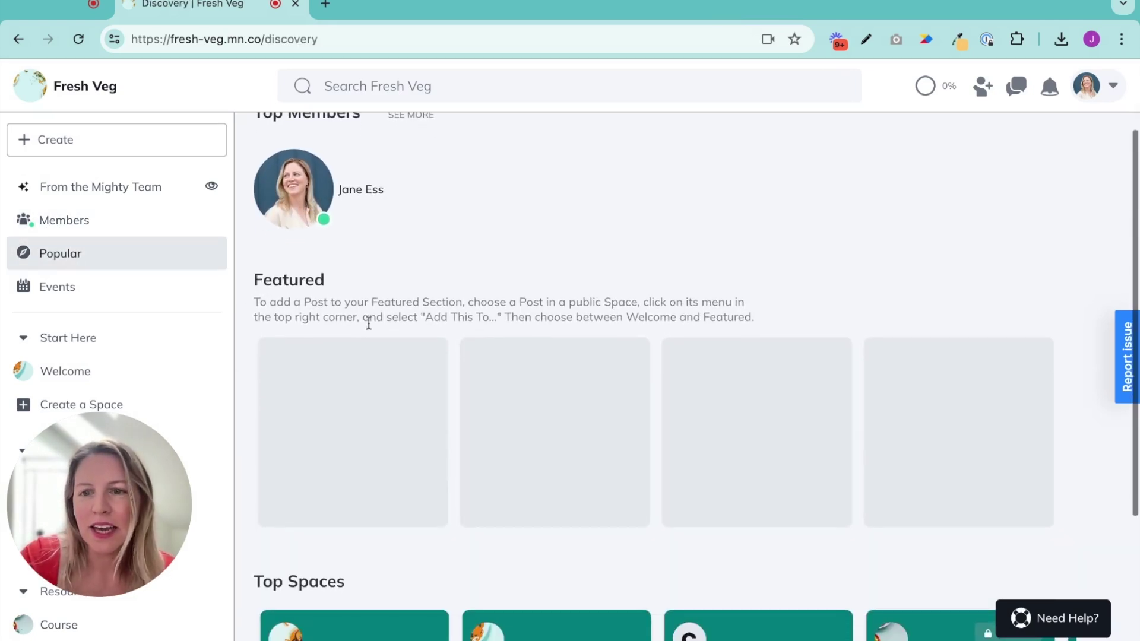
click(73, 293)
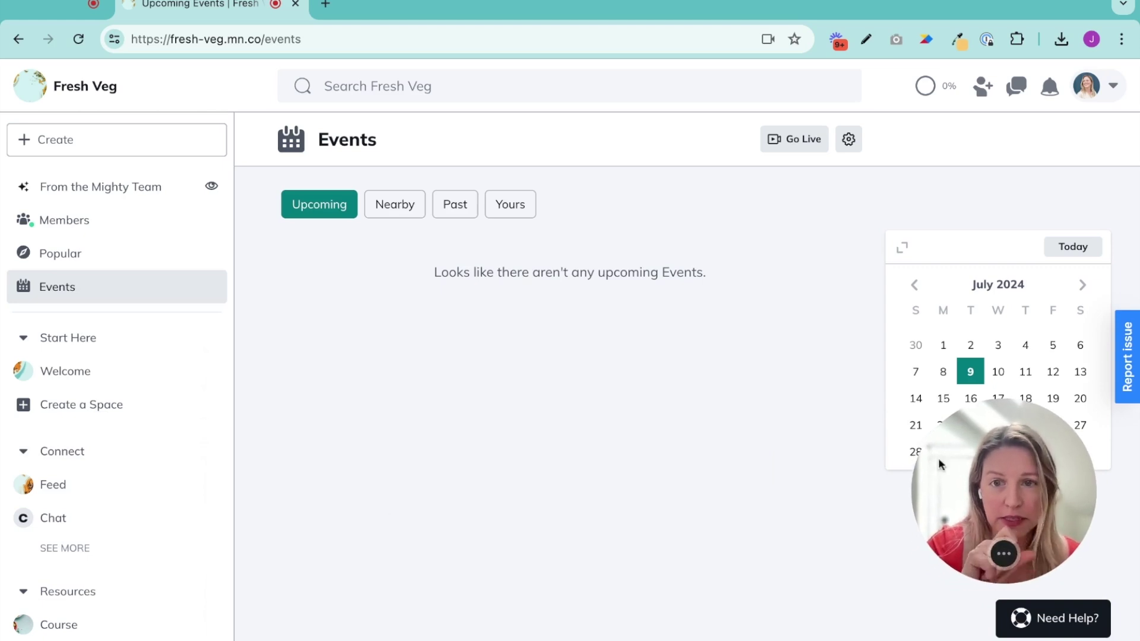
scroll(62, 487, down, 2)
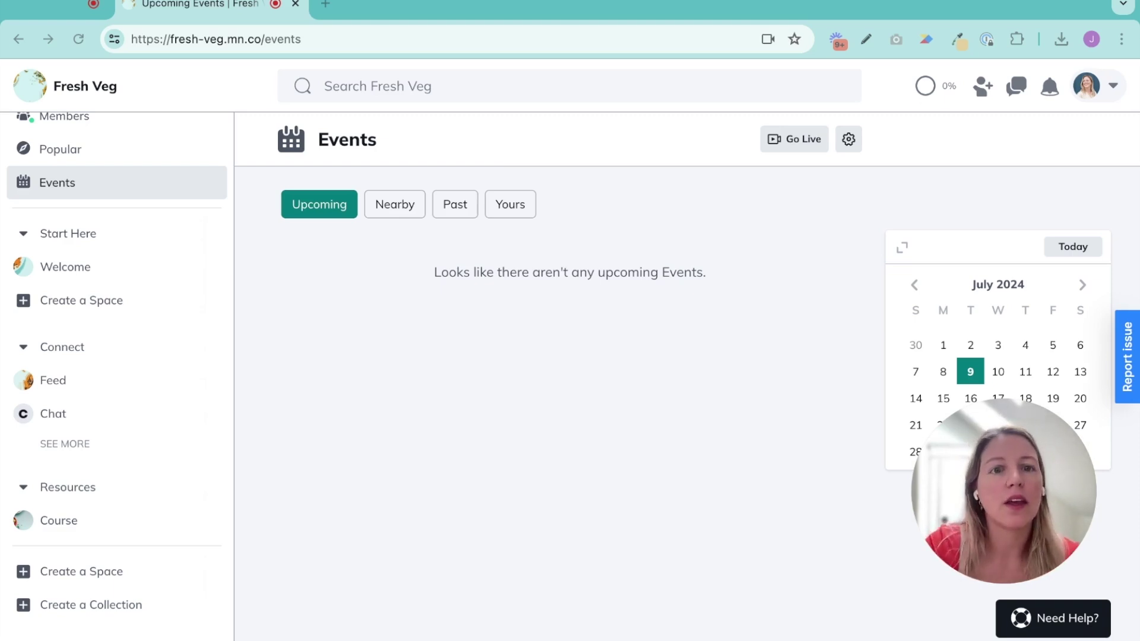
click(1089, 86)
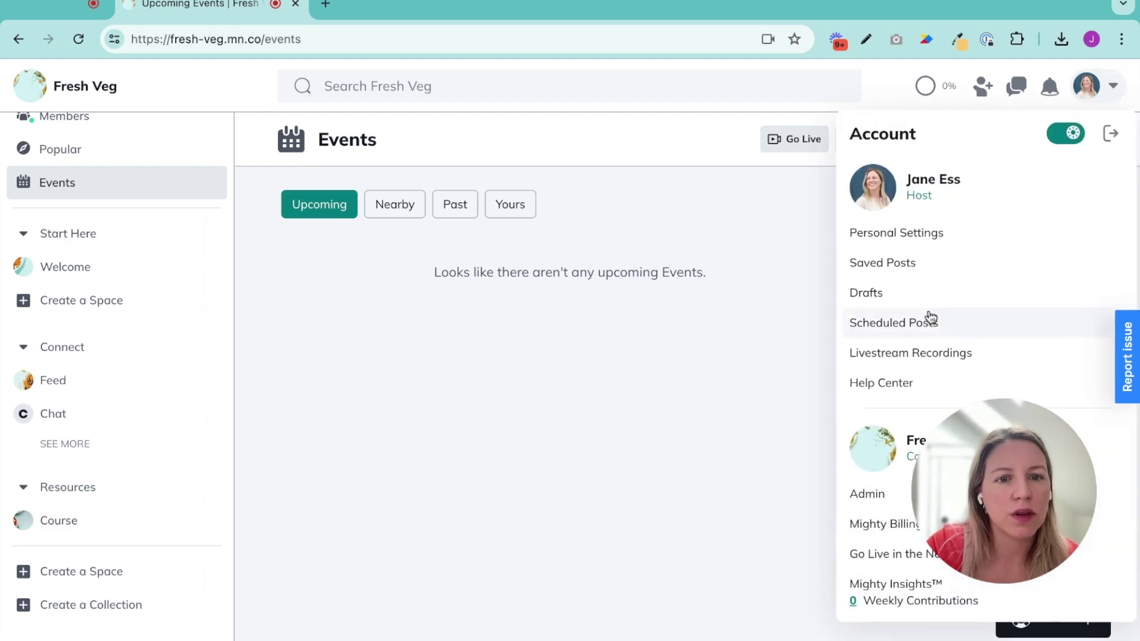
Search admin for 'Custom', switch on Custom Navigation Links, and start a new link
click(869, 494)
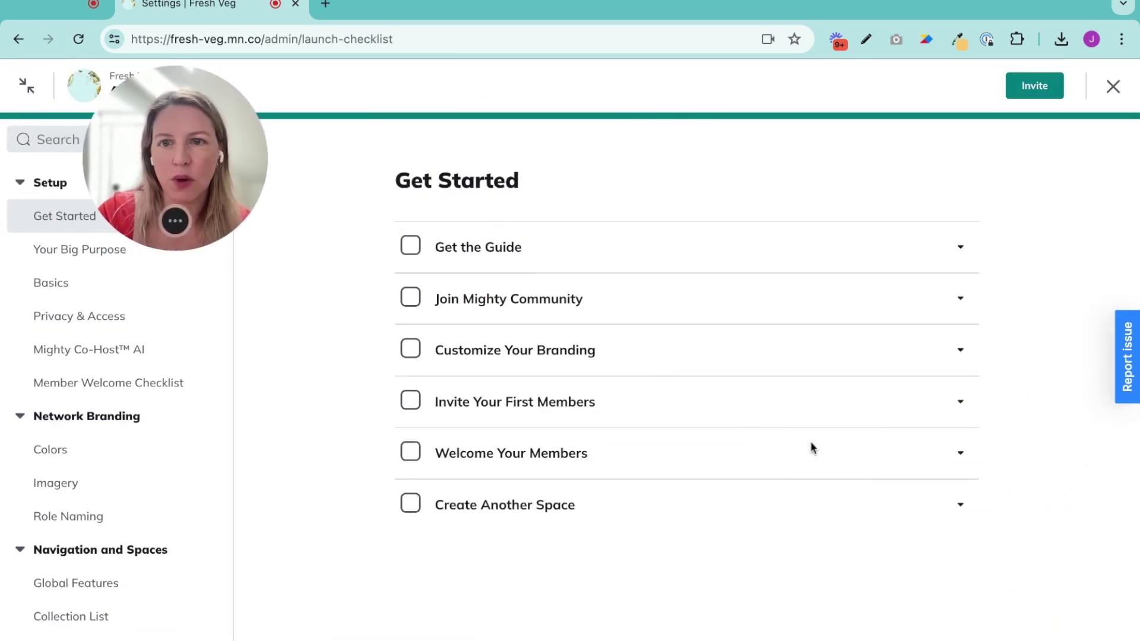
click(83, 139)
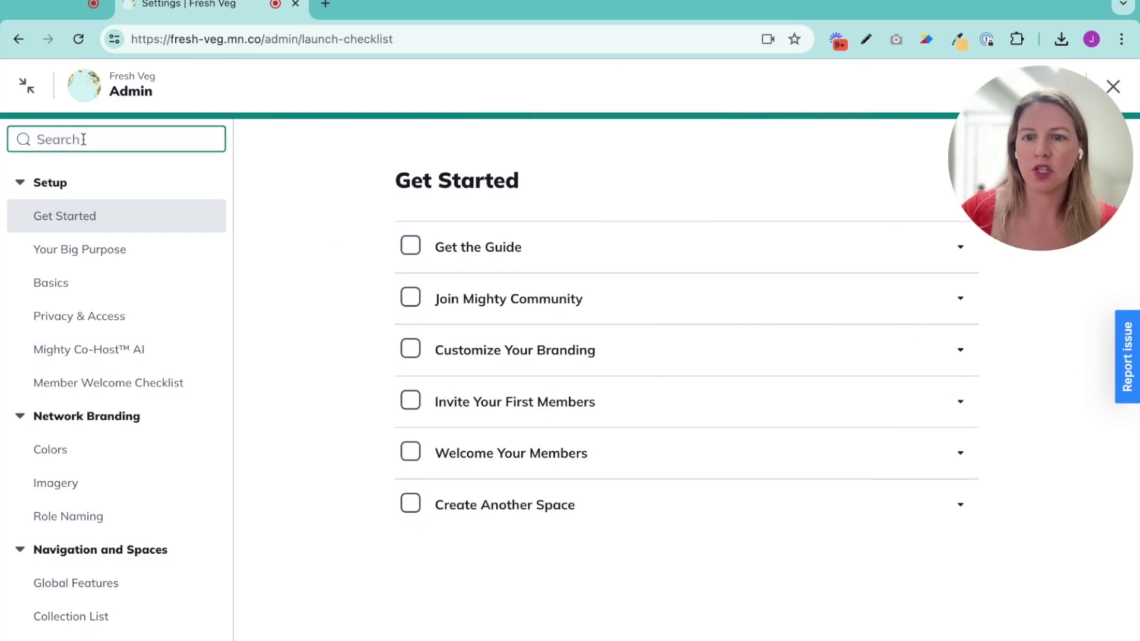
text(Custom)
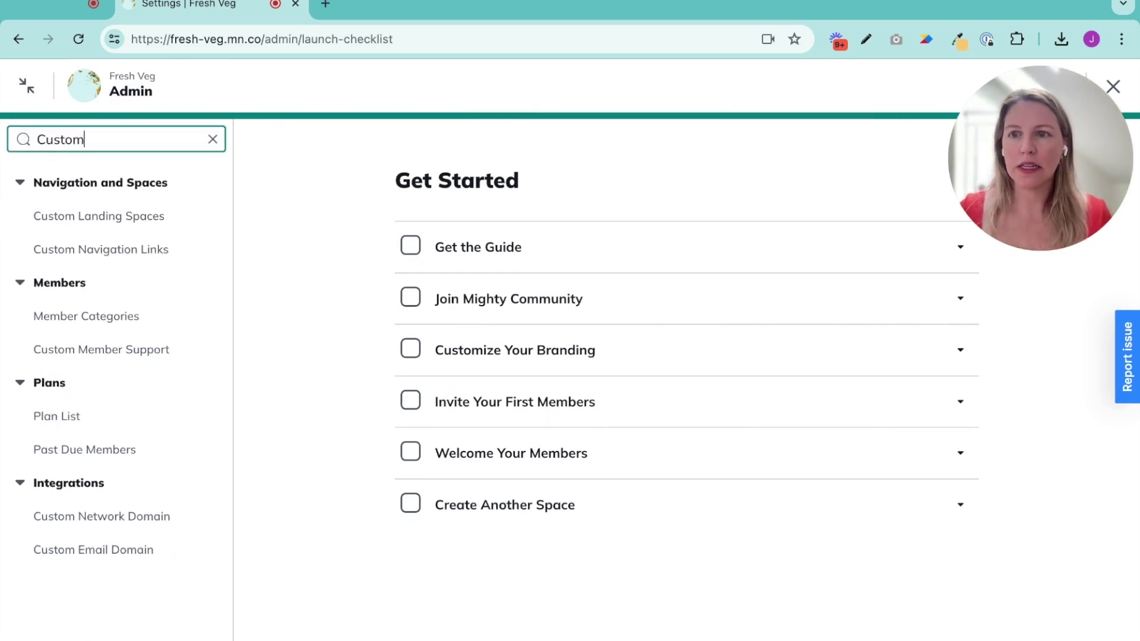
click(108, 256)
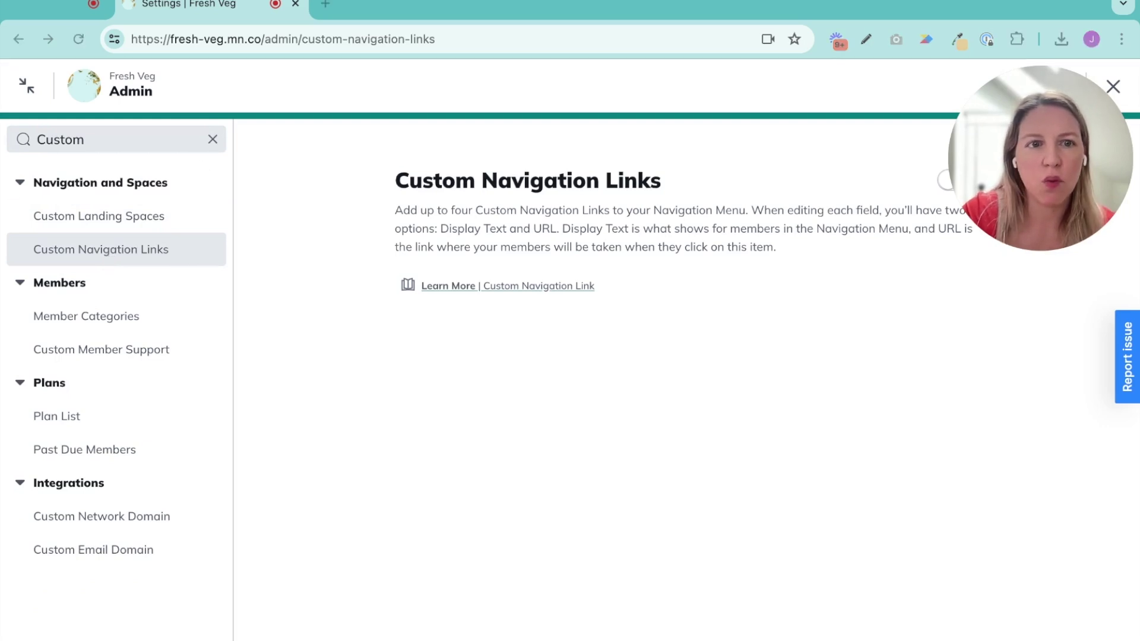
click(954, 183)
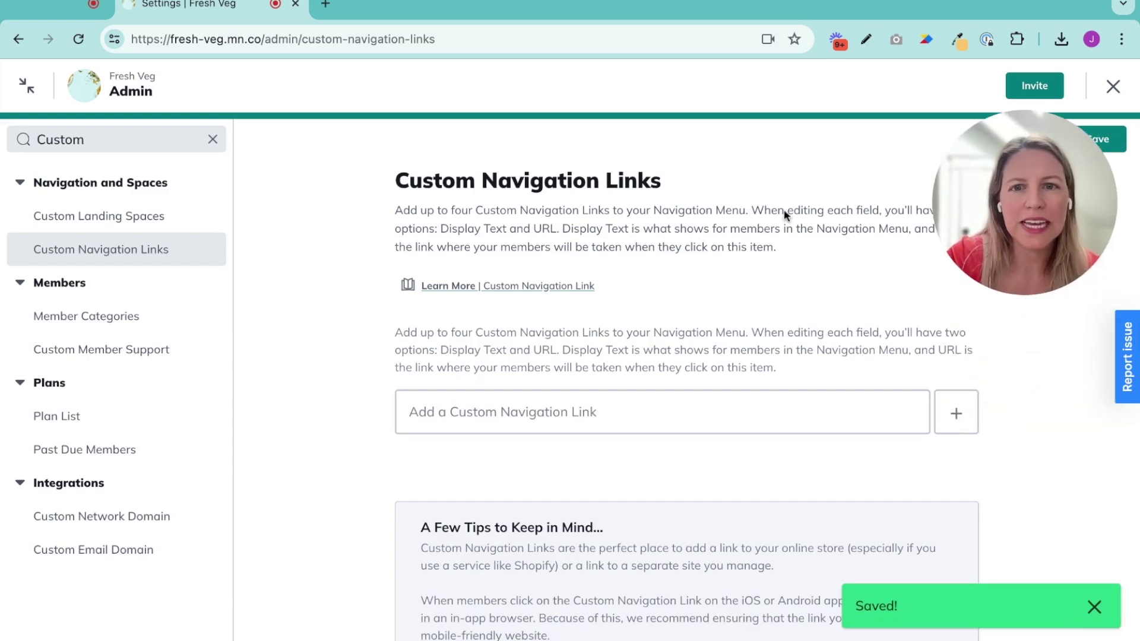
scroll(783, 214, down, 1)
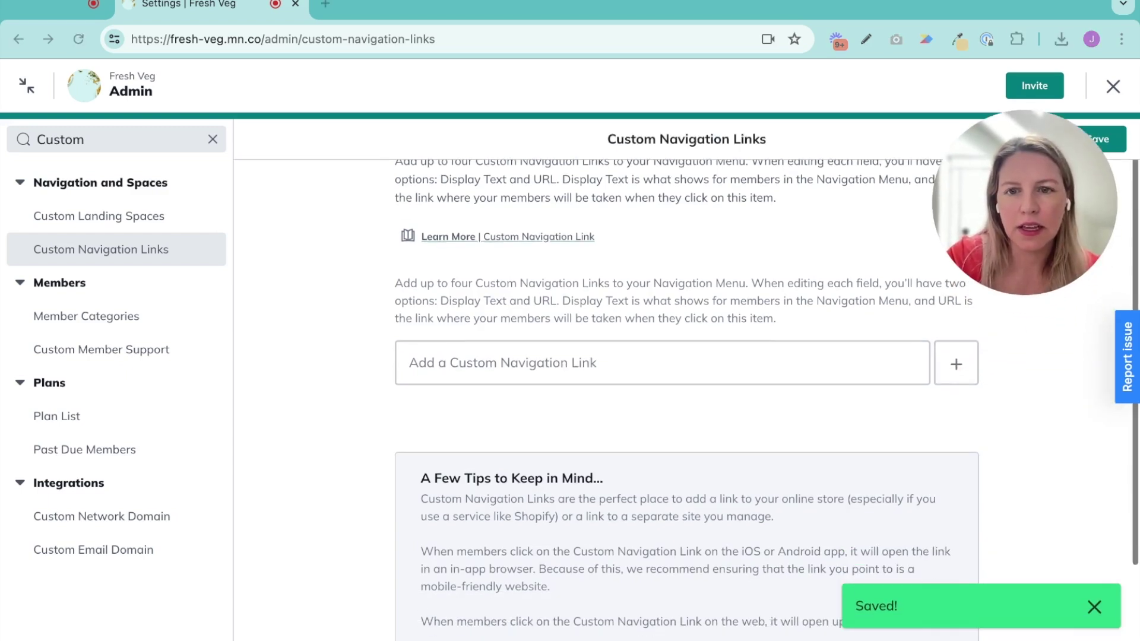
click(460, 372)
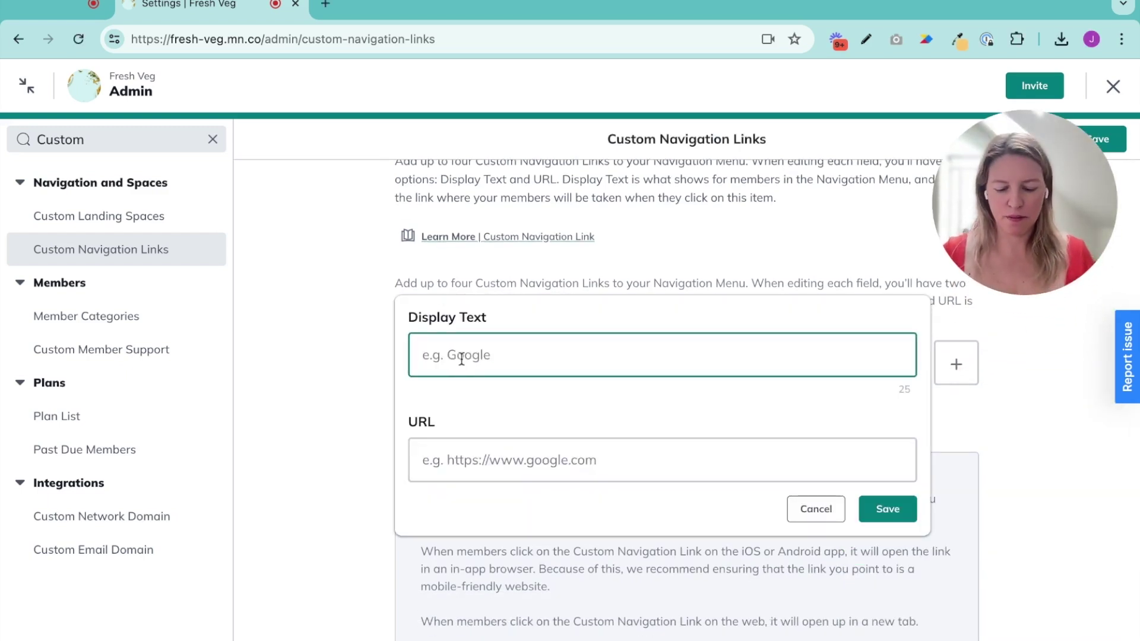
text(Fre)
key(BackSpace)
key(BackSpace)
key(BackSpace)
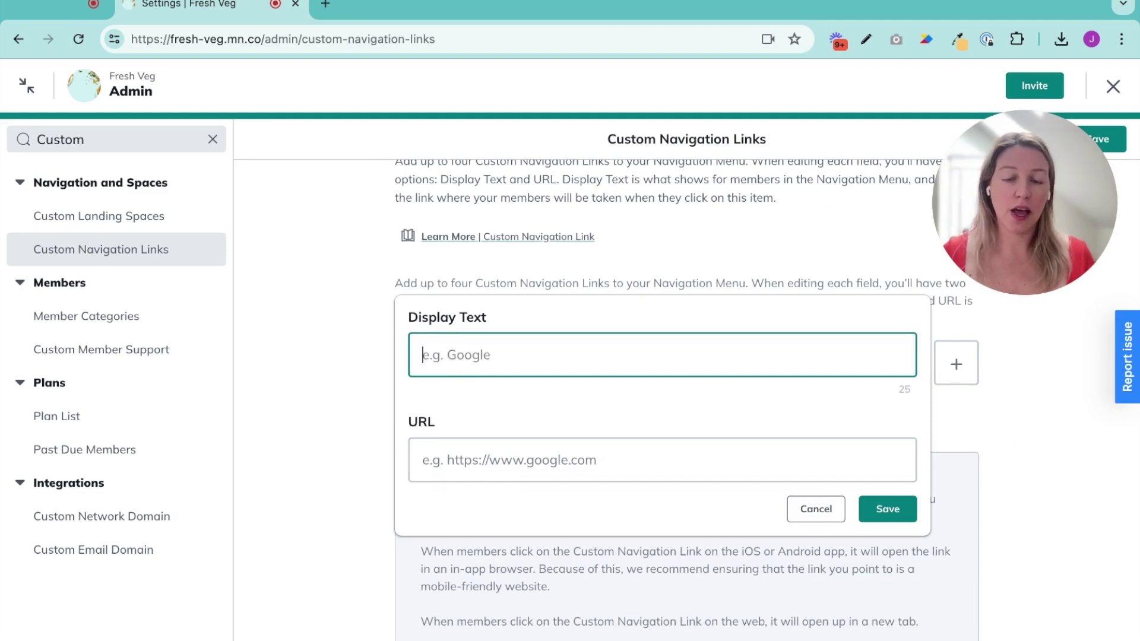
text(Fresh)
key(BackSpace)
key(BackSpace)
key(BackSpace)
key(BackSpace)
key(BackSpace)
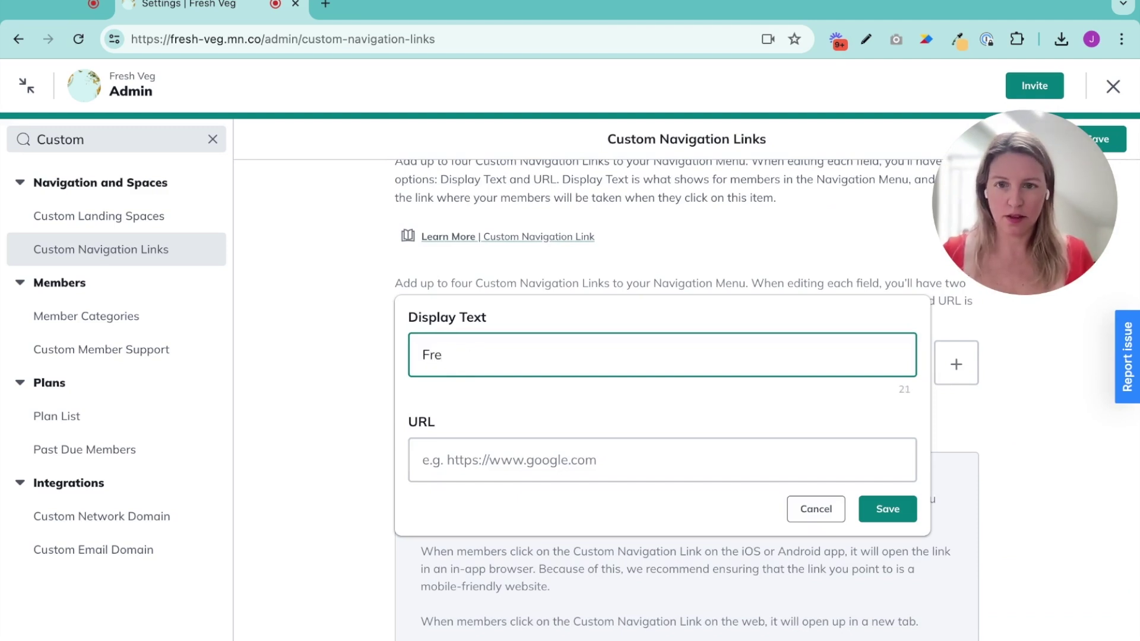
text(Subscribe to the )
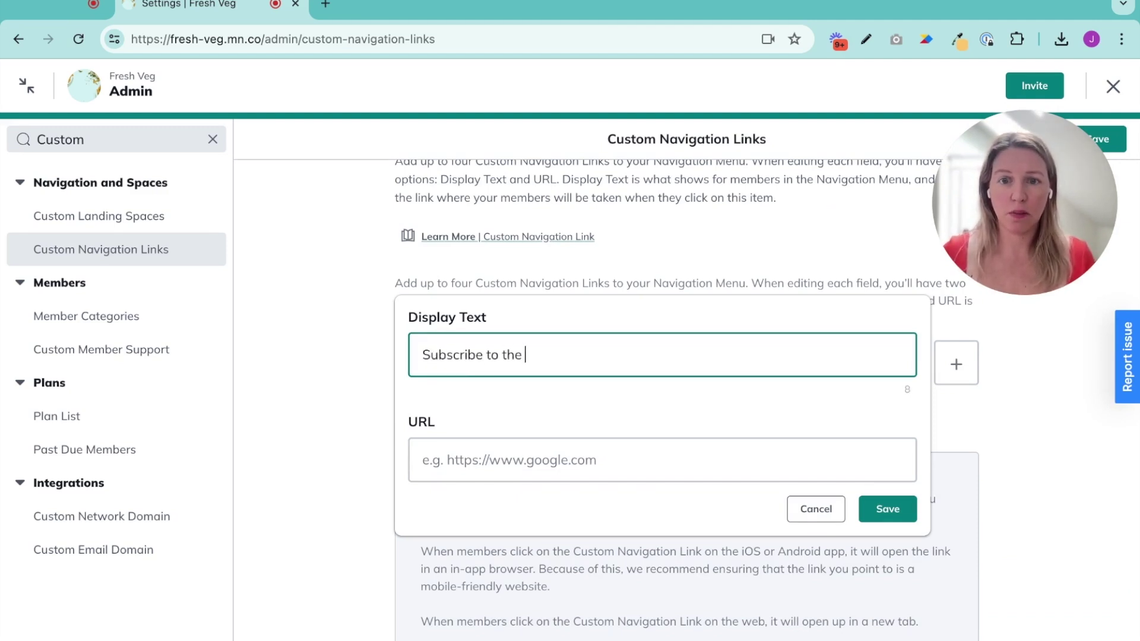
text(Podcast)
click(466, 471)
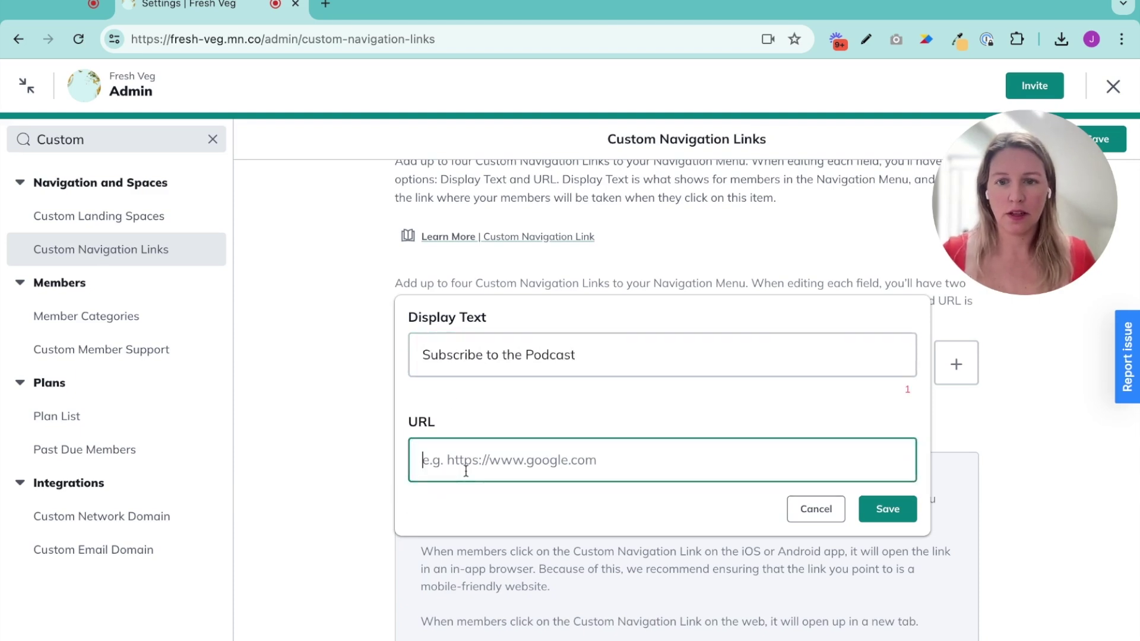
text(https://)
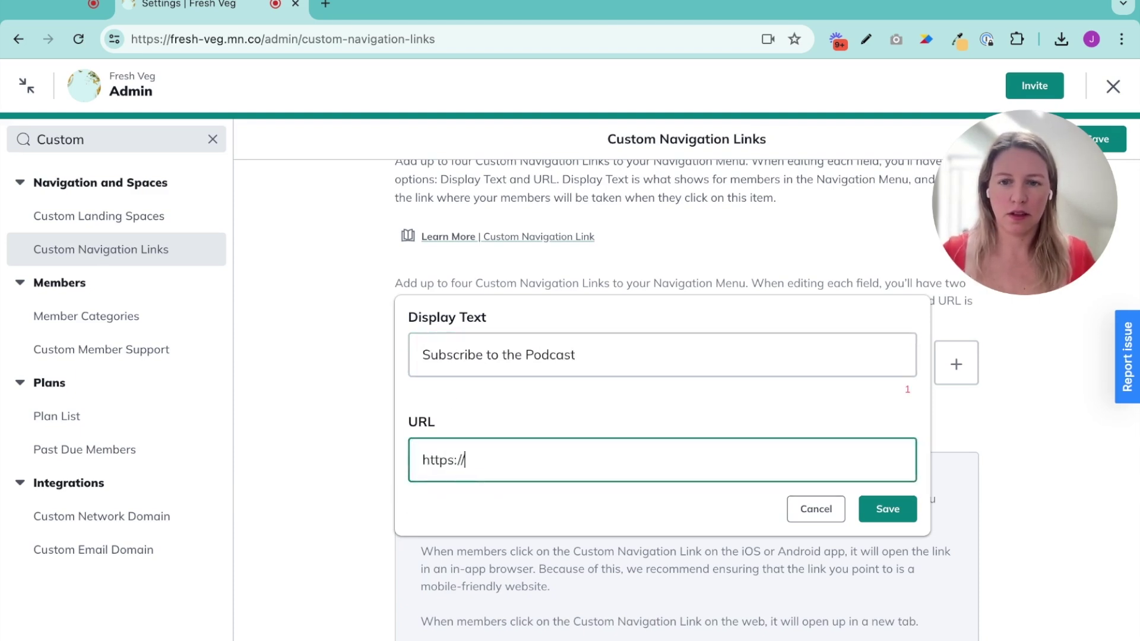
text(www.fresh)
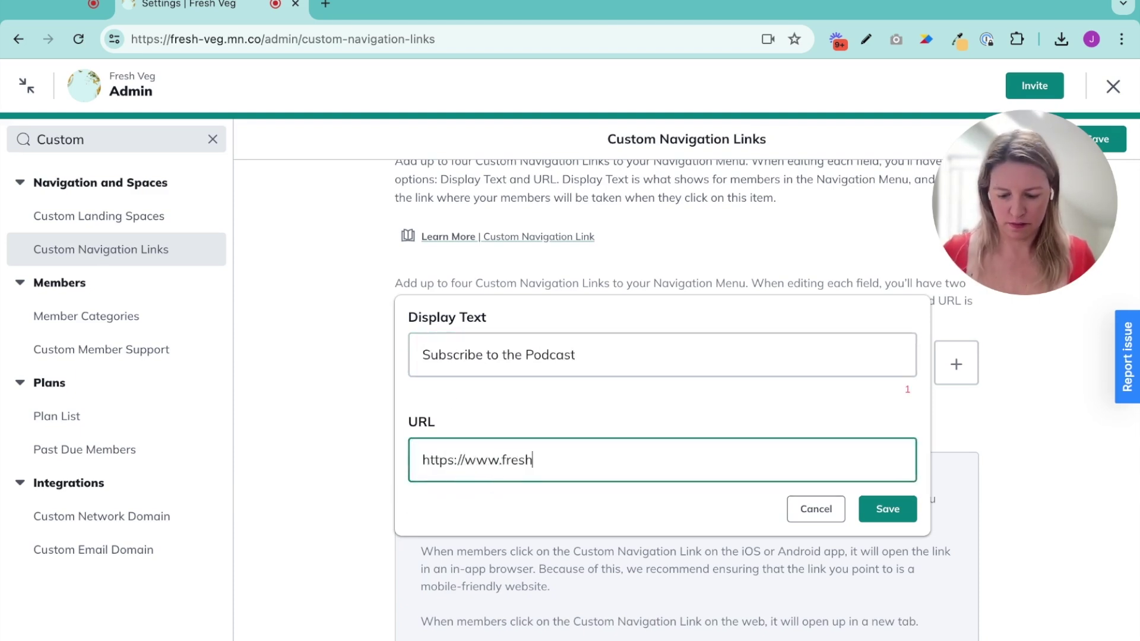
text(vegpod.com)
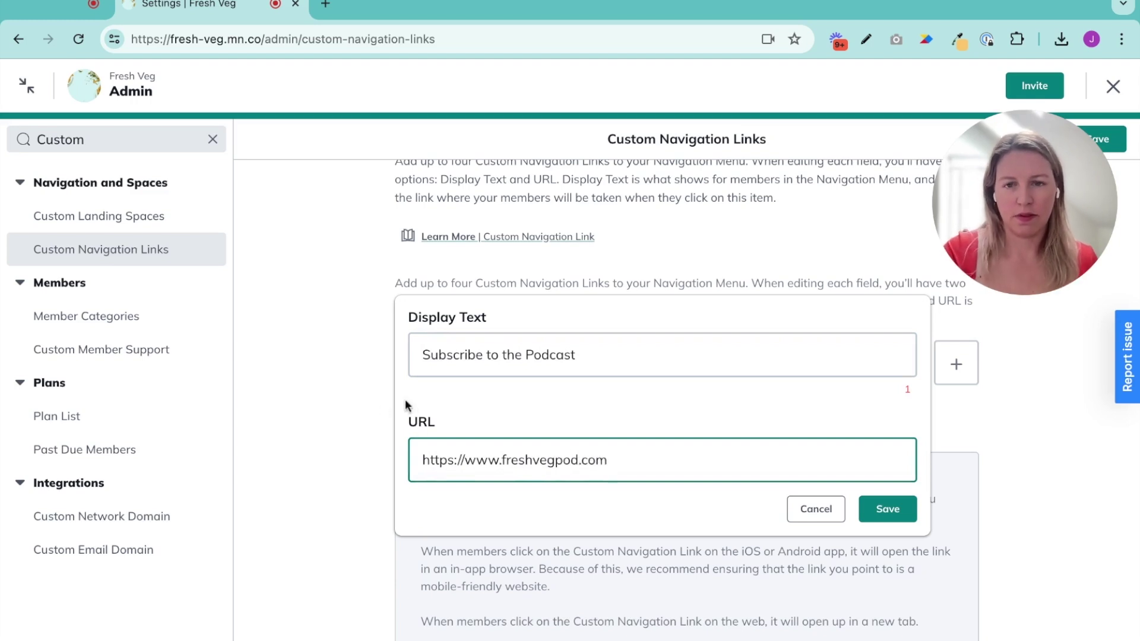
scroll(315, 447, down, 2)
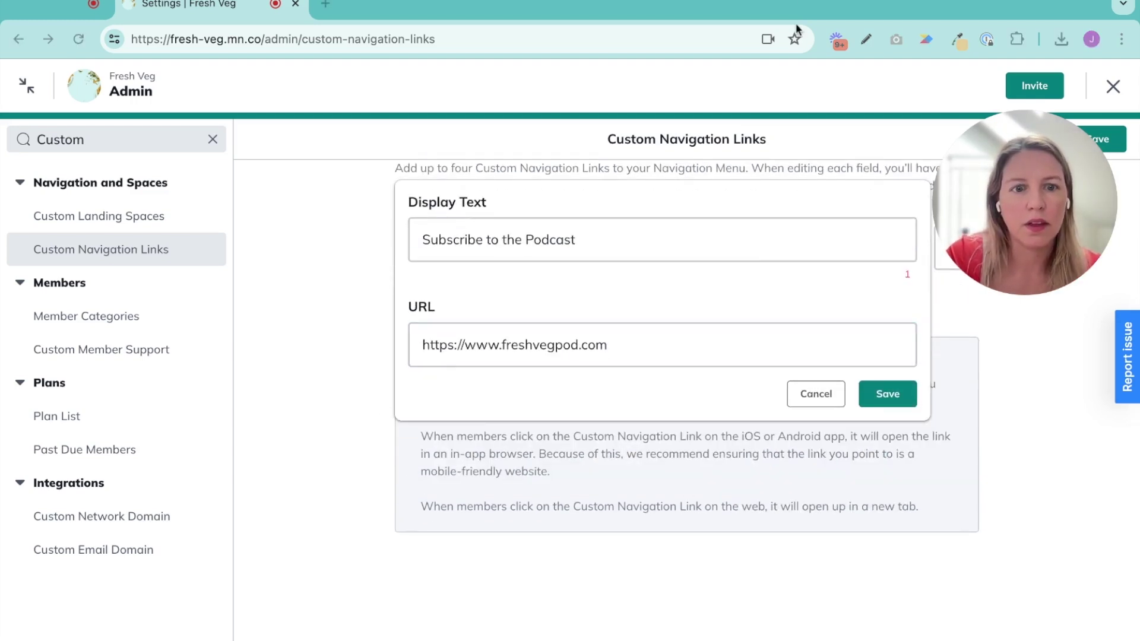
click(888, 395)
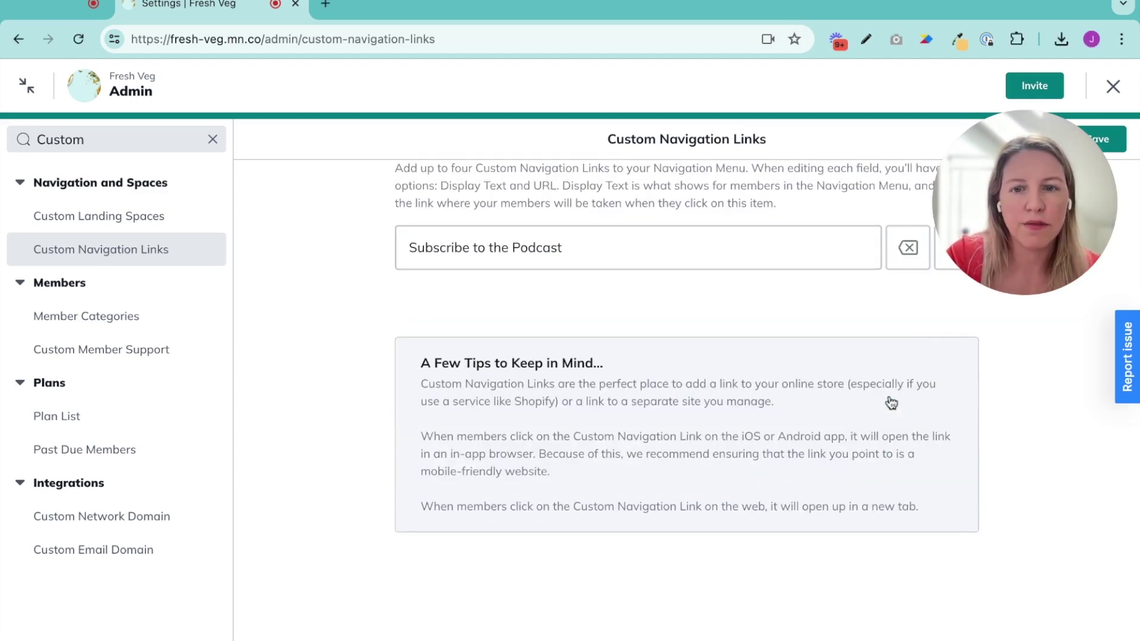
click(1106, 141)
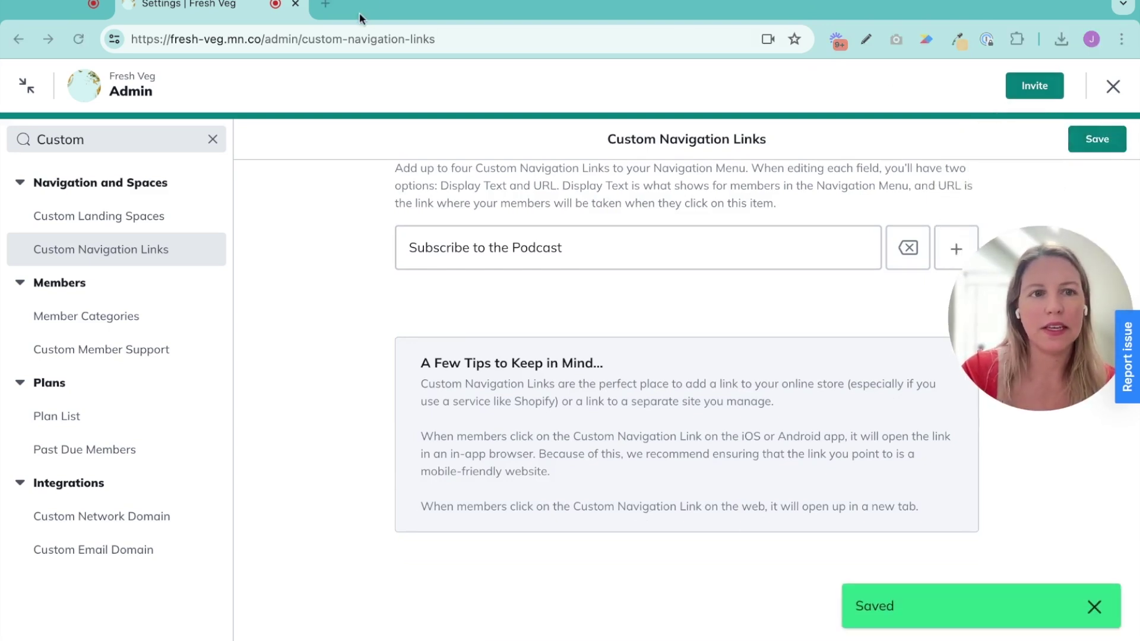
click(1113, 86)
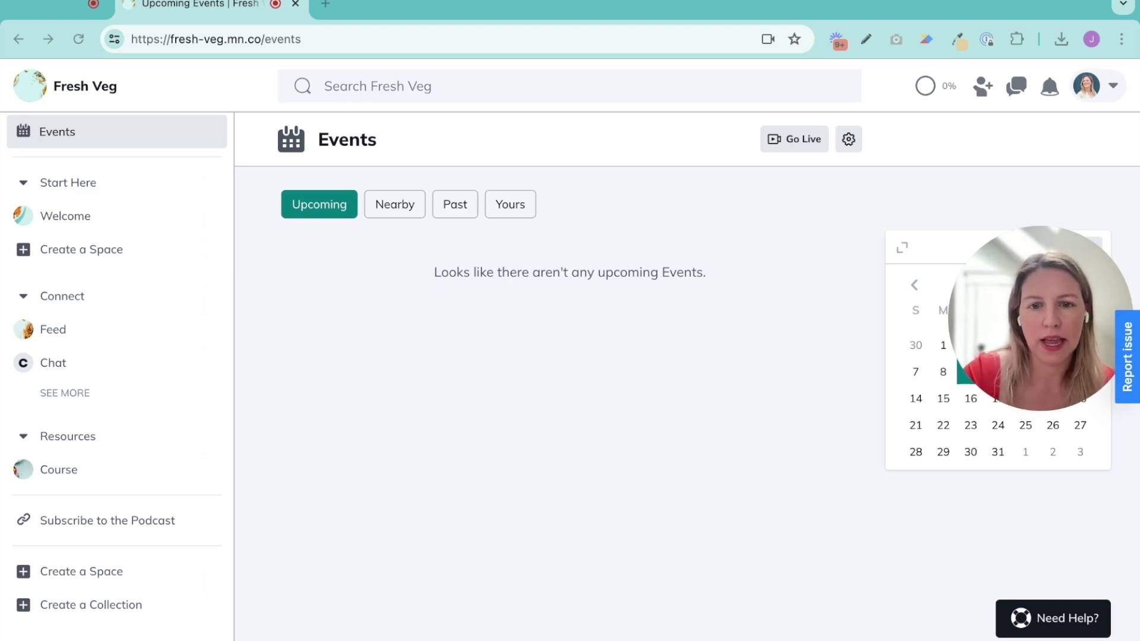
Scroll the Fresh Veg sidebar back to the top and open the Welcome space
scroll(119, 356, up, 3)
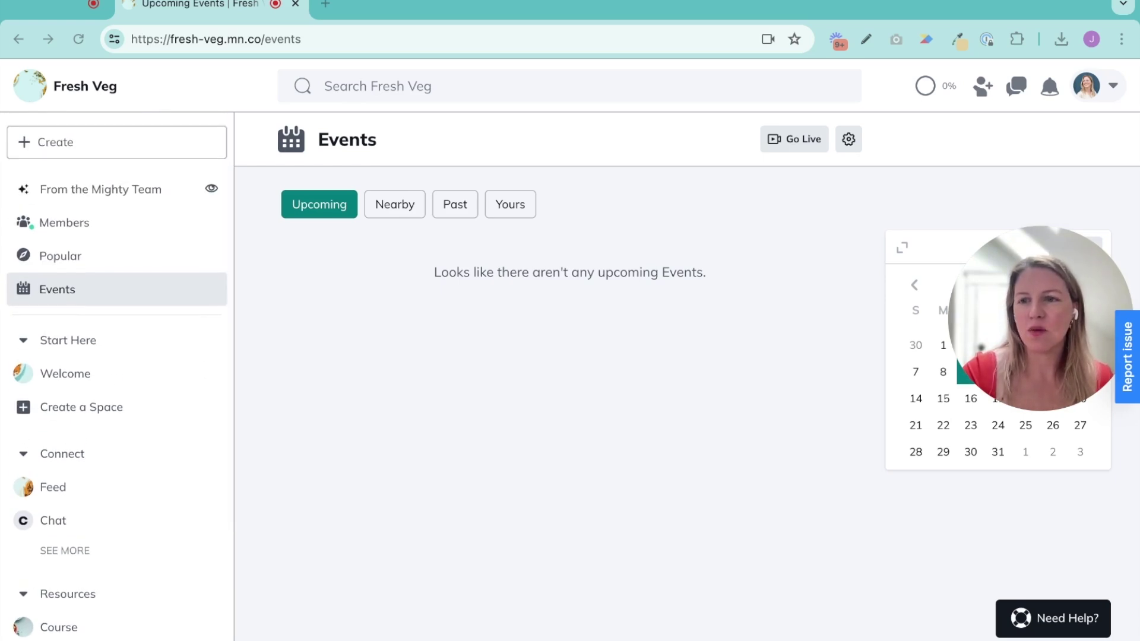
click(75, 375)
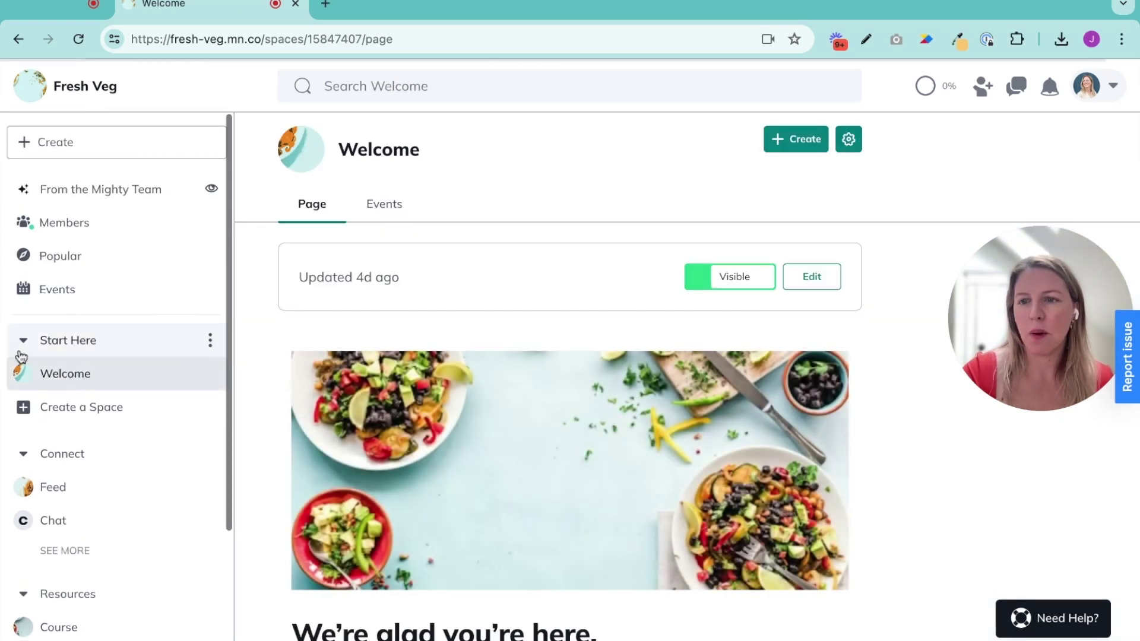
Collapse the Start Here, Connect and Resources sections, leaving only Connect re-expanded
click(23, 340)
click(24, 421)
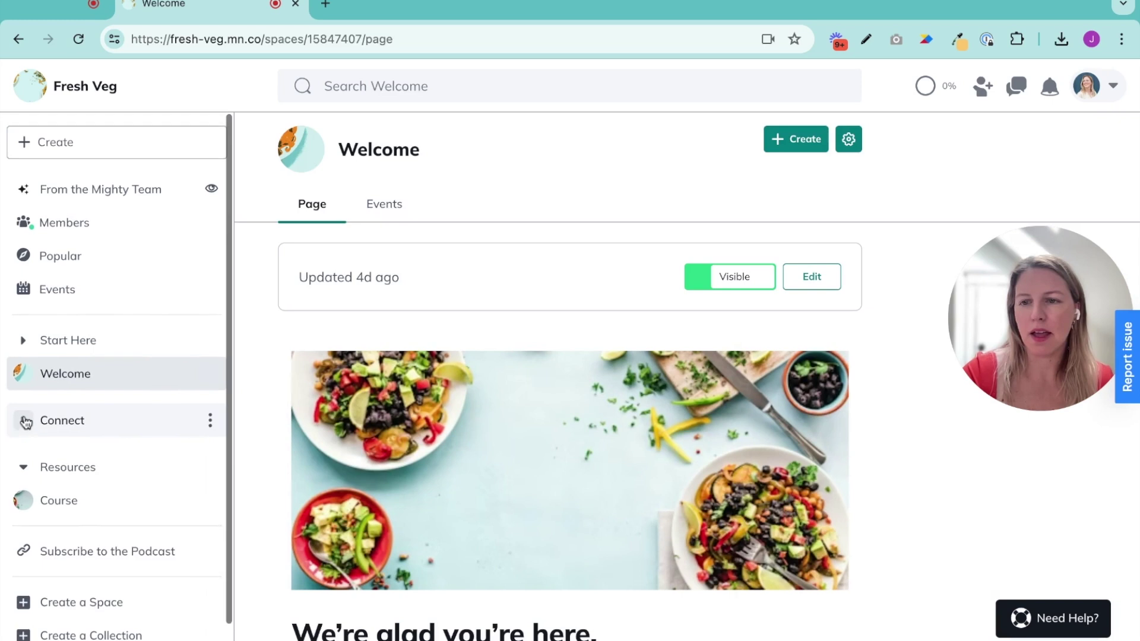
click(23, 467)
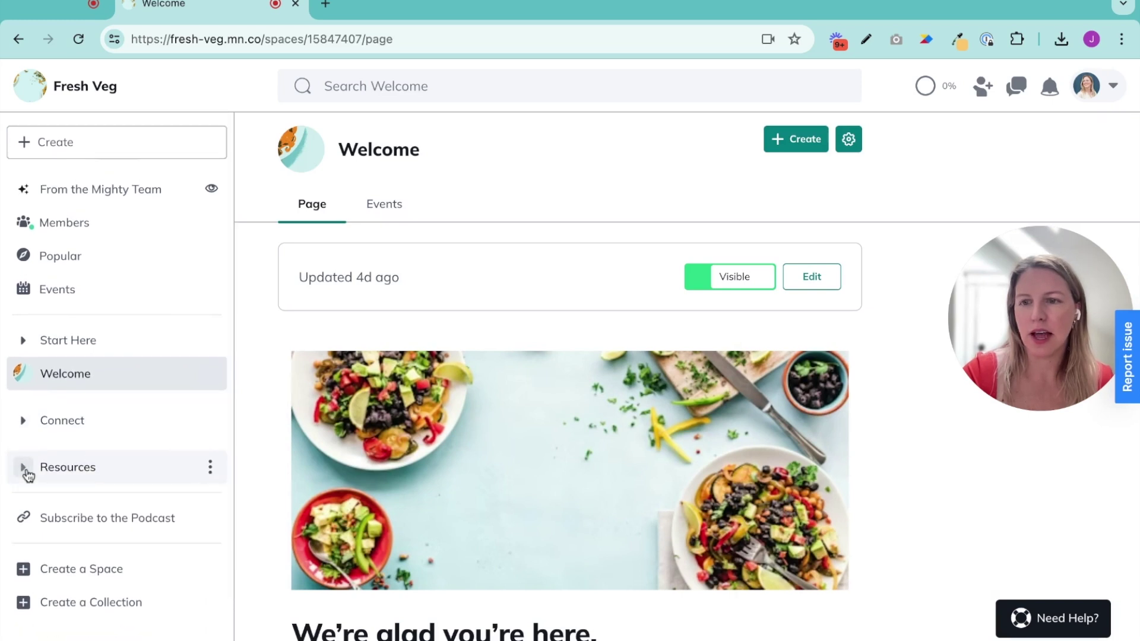
click(24, 342)
click(23, 341)
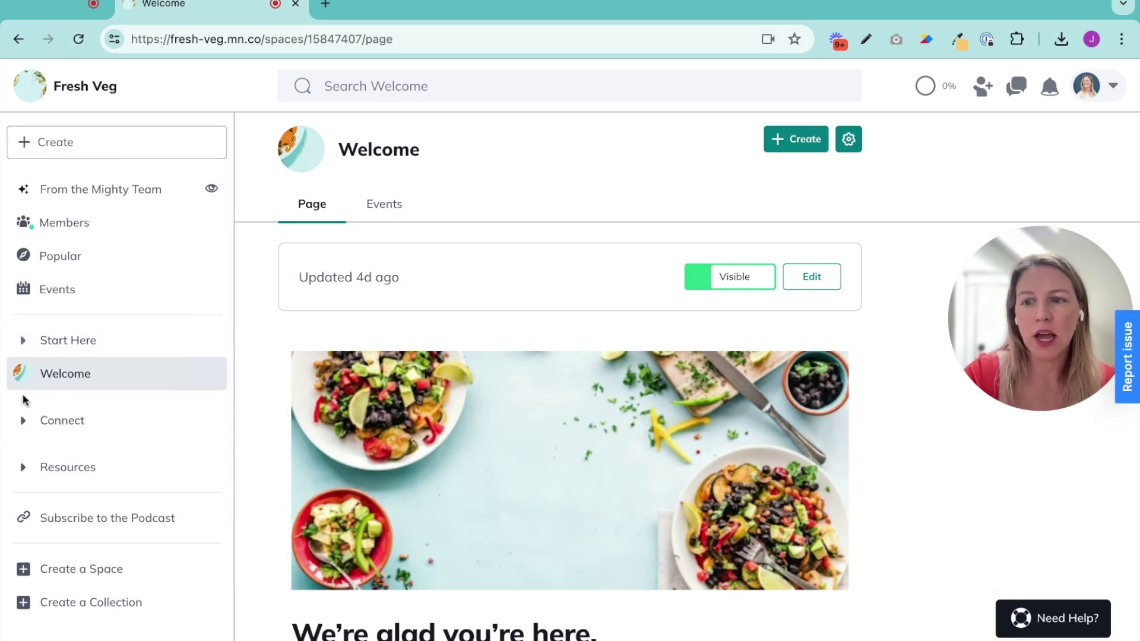
click(26, 423)
Visit the Feed and Chat spaces, then expand Resources and open the Course space
click(53, 453)
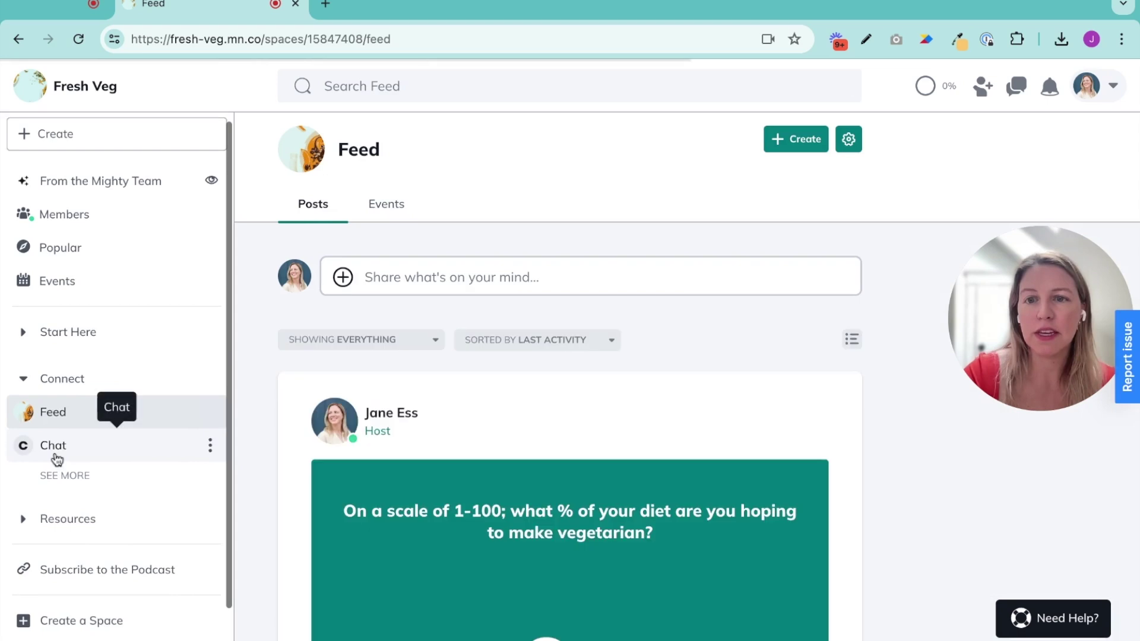
click(122, 454)
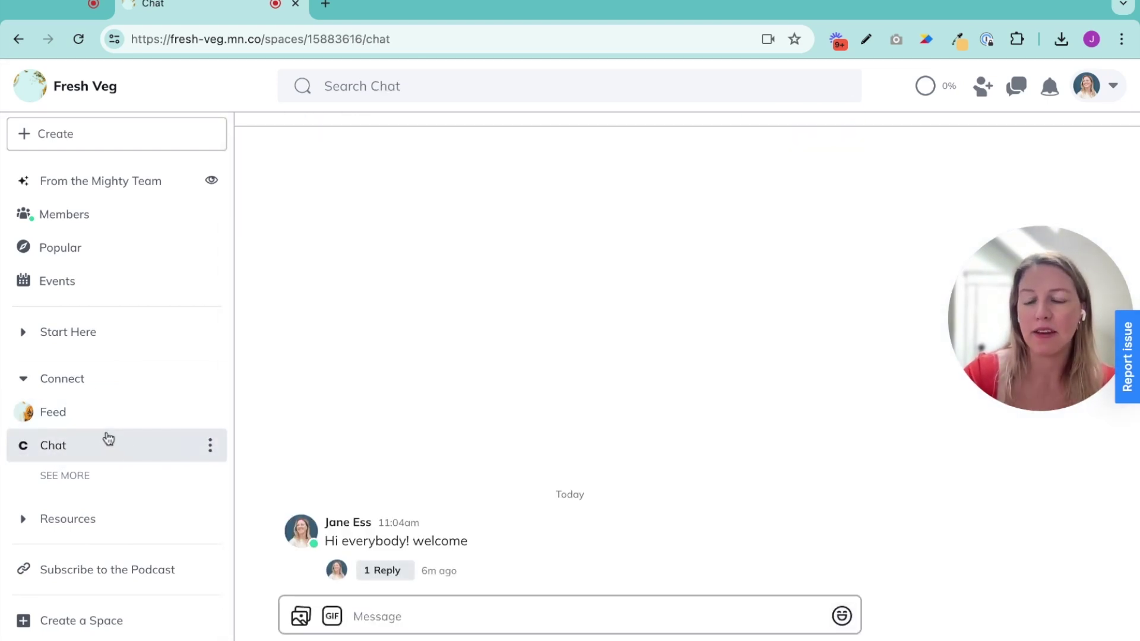
click(23, 520)
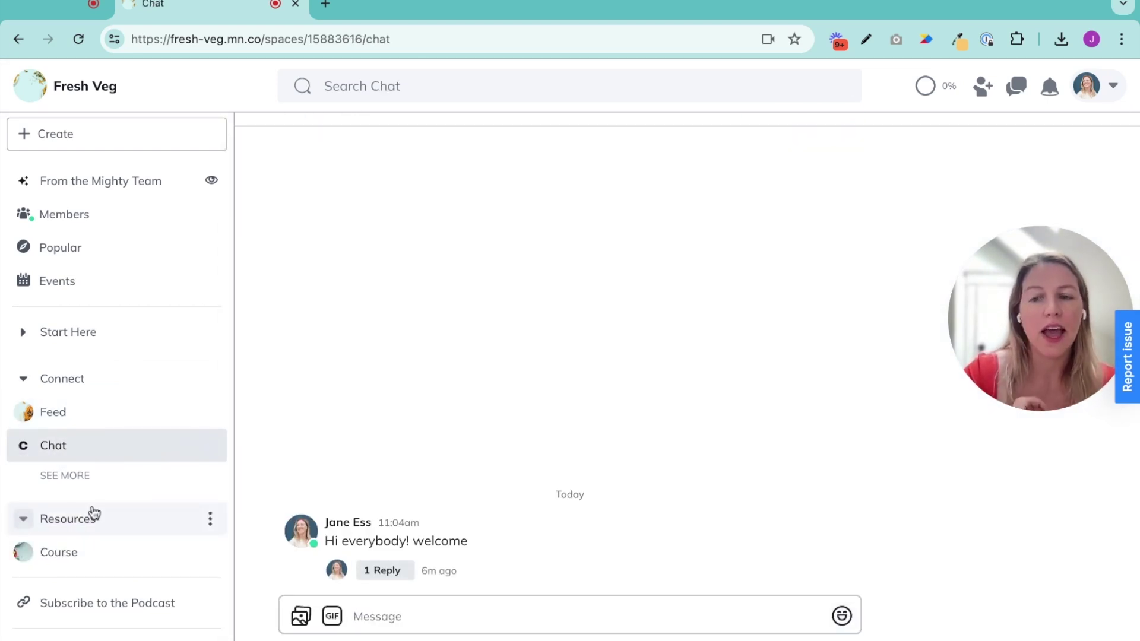
click(58, 553)
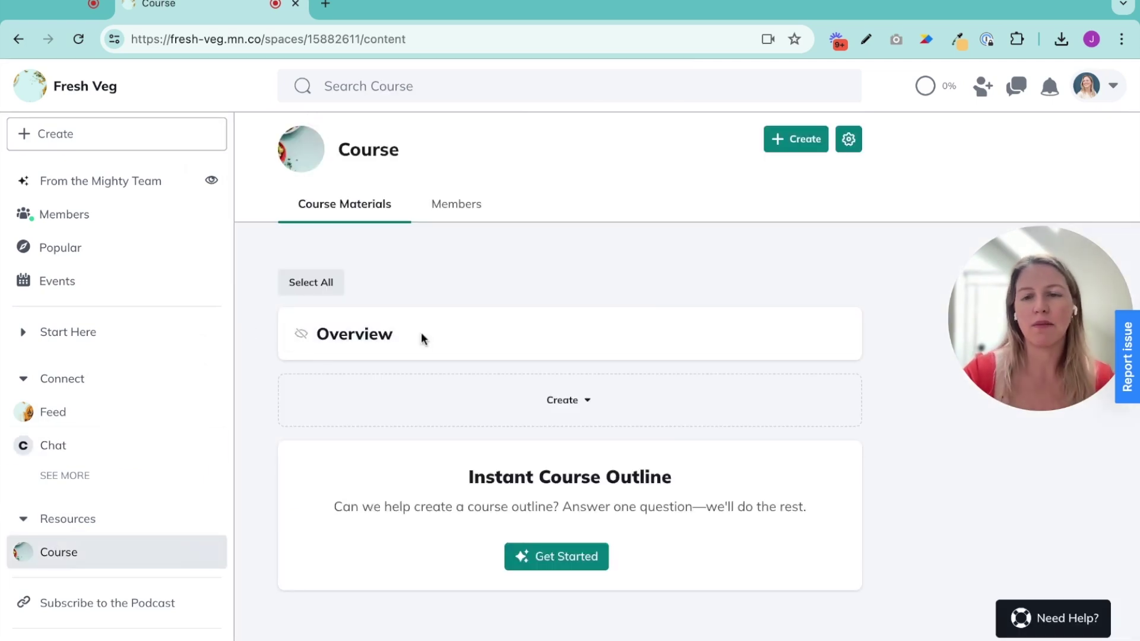